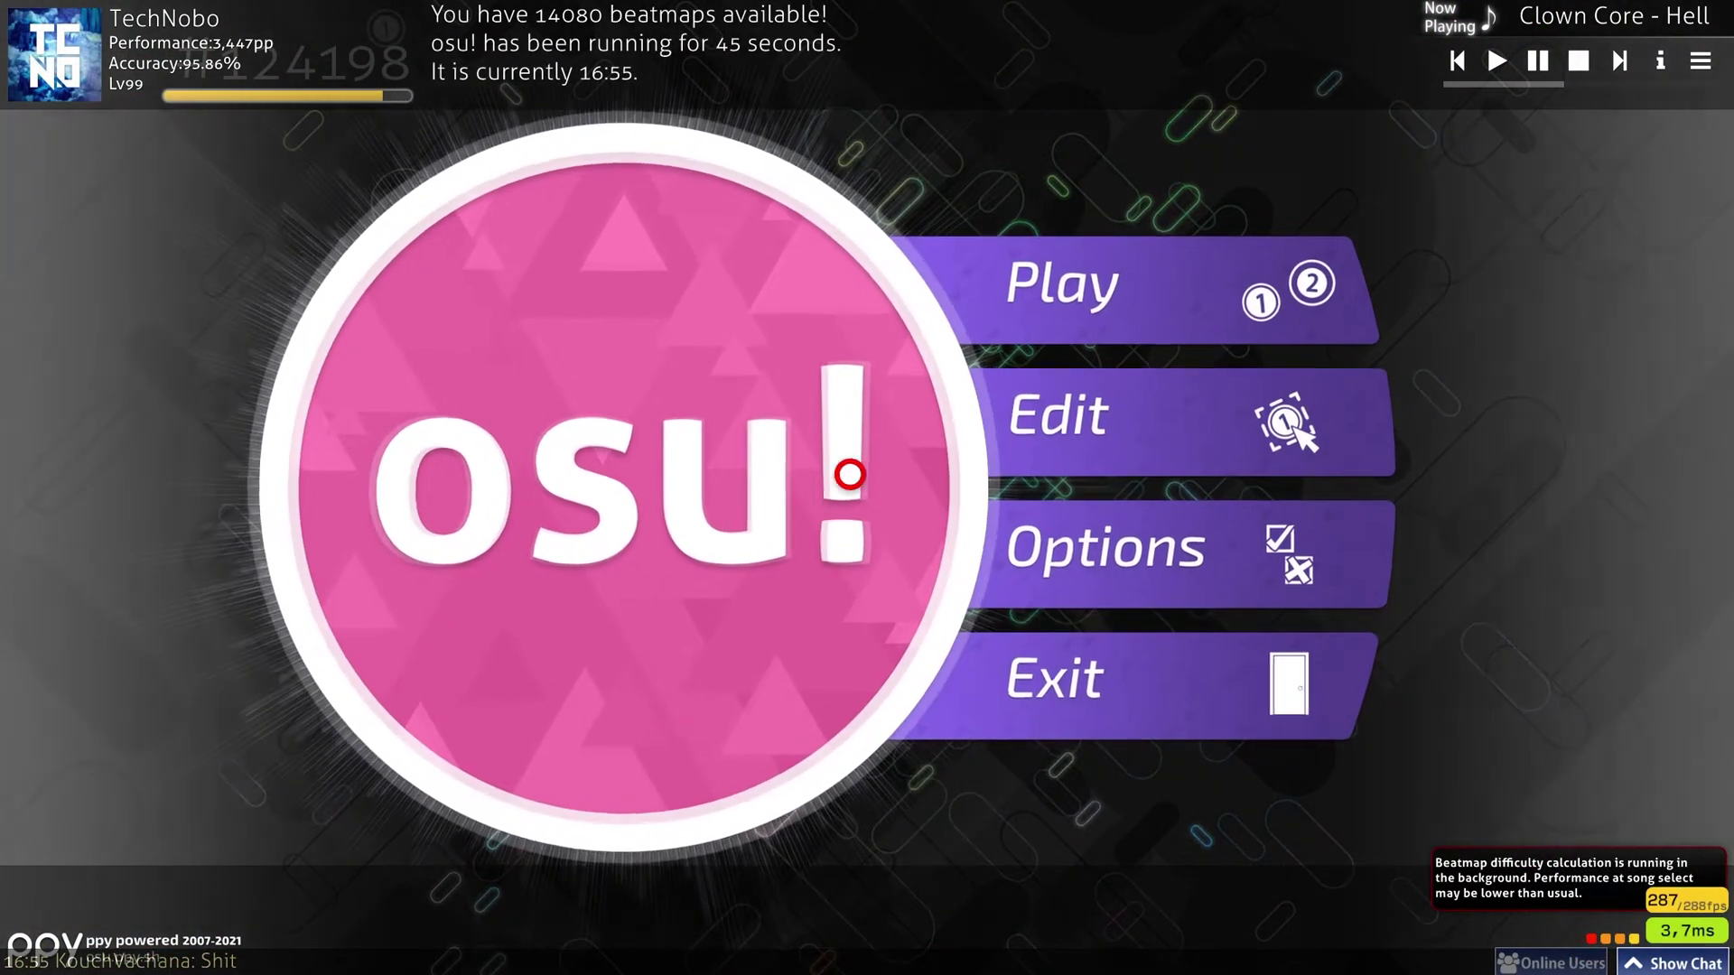
- Open solo play song selection and select the Bad Apple!! (Chiptune ver.) beatmap
left_click(1030, 298)
left_click(1033, 301)
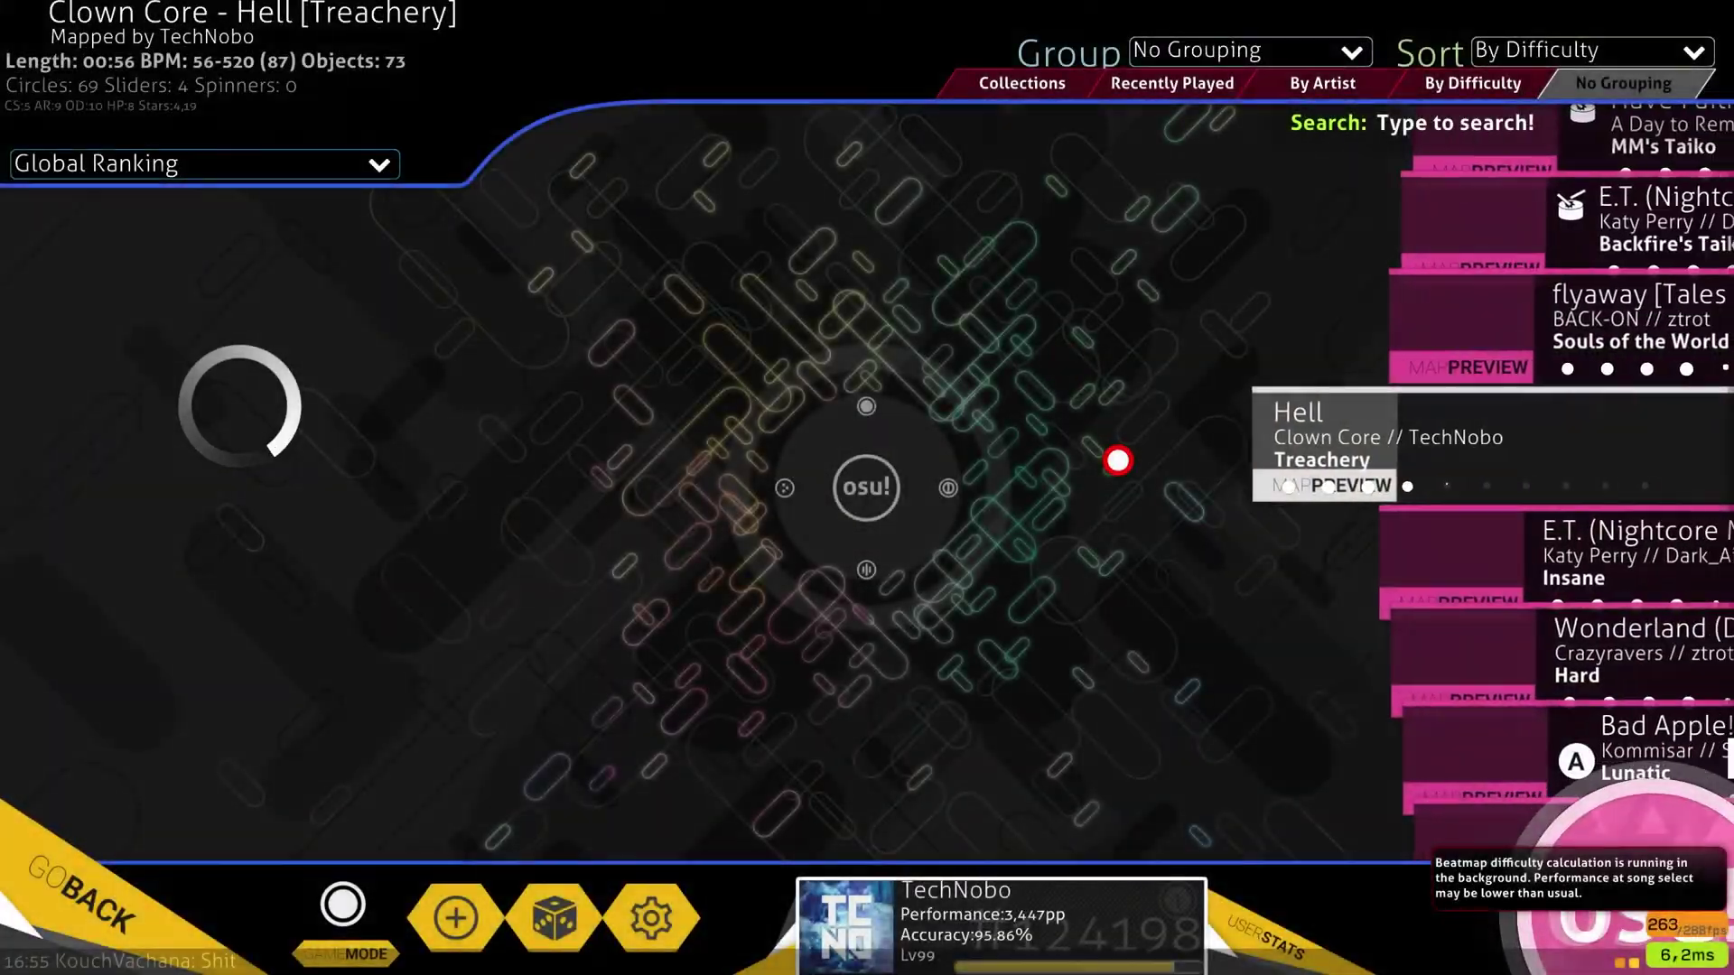
key("Down")
key("Down")
key("Down")
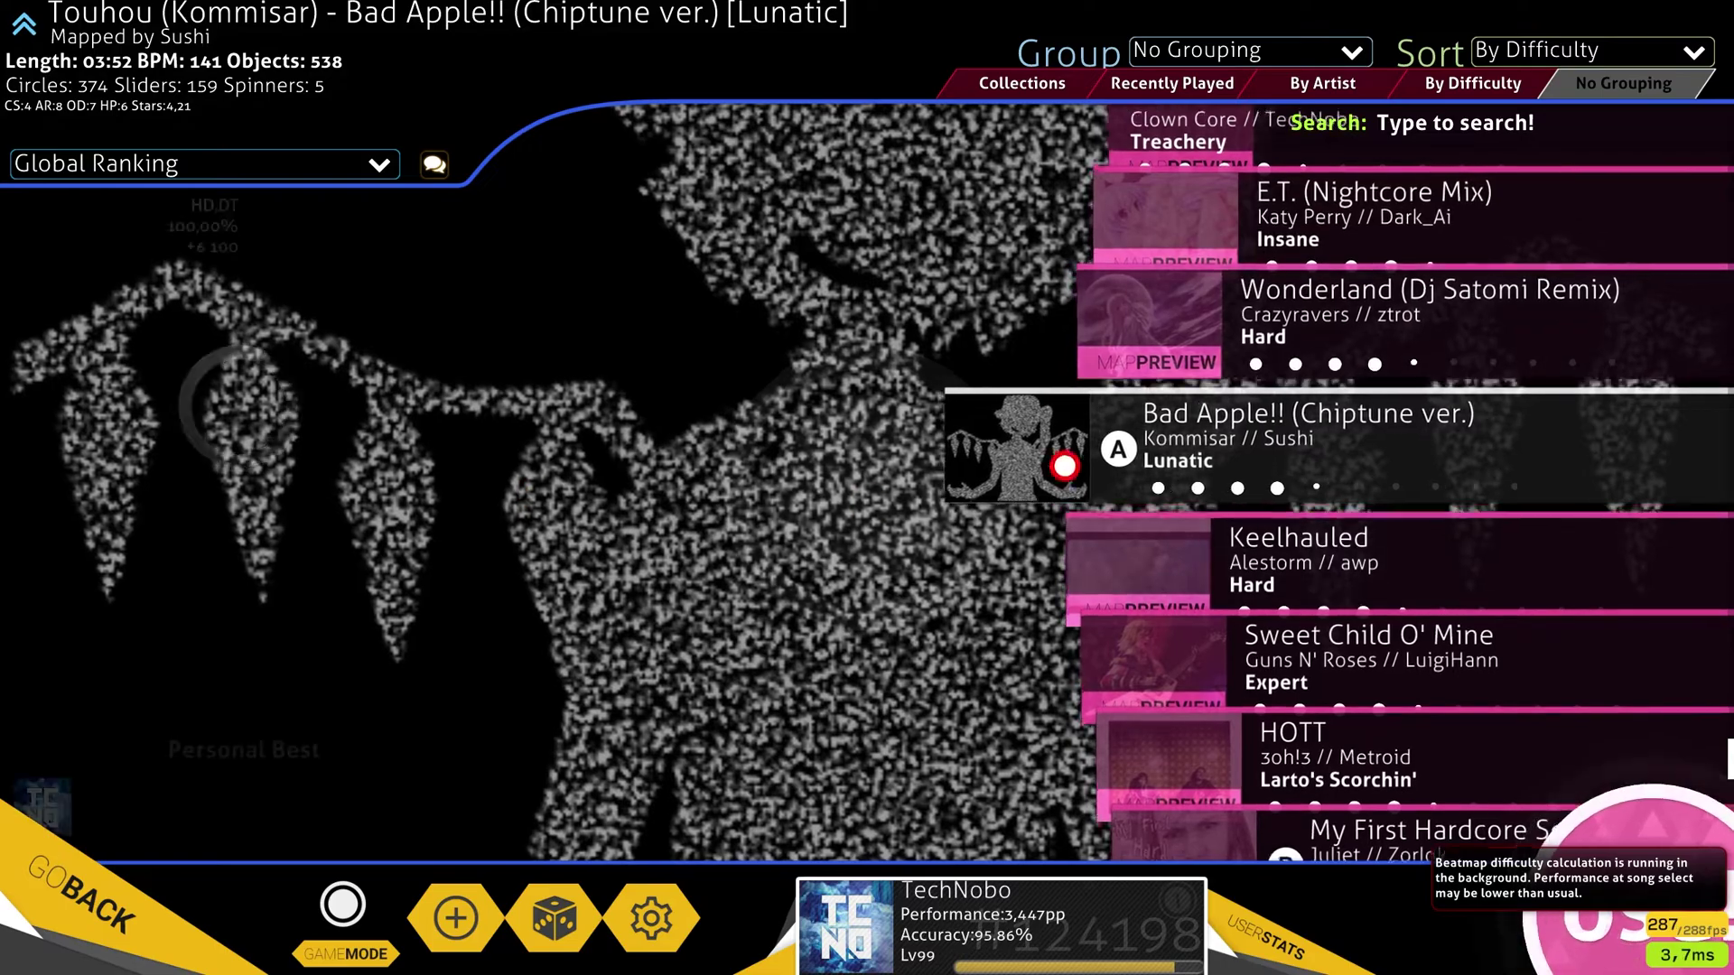
scroll(1052, 452, "down", 1)
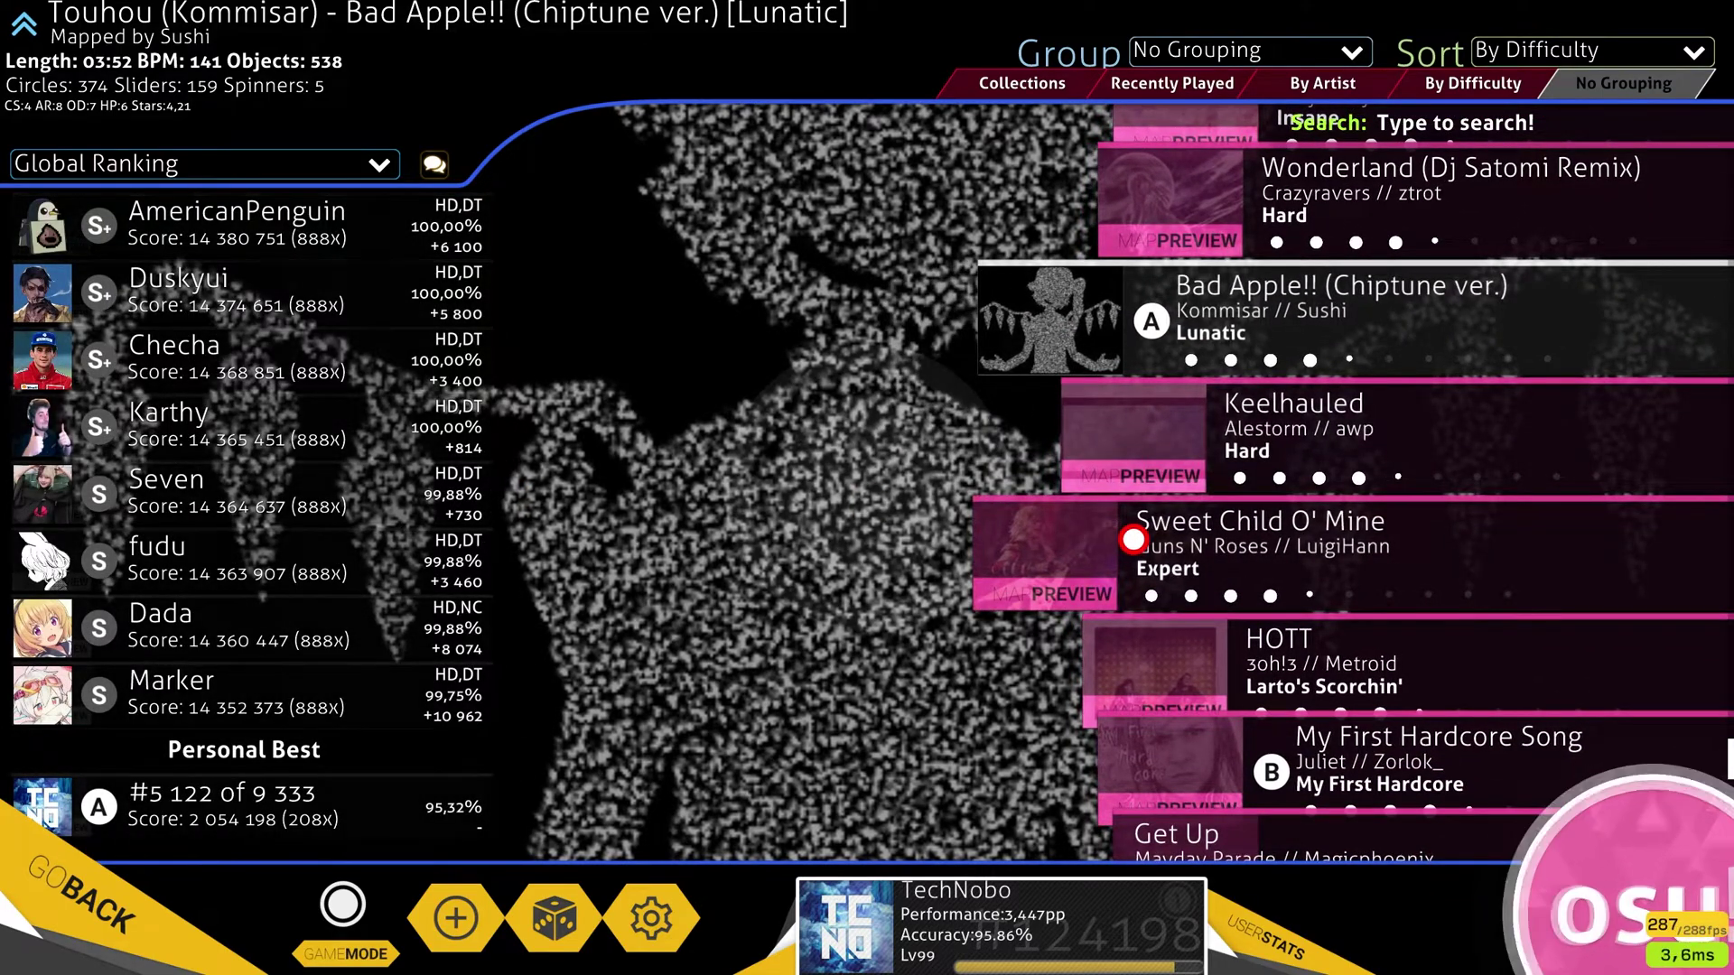
- Search the beatmaps for "flamingo" and start the Hard difficulty of Flamingo (WTN3 Remix)
type("flamingo")
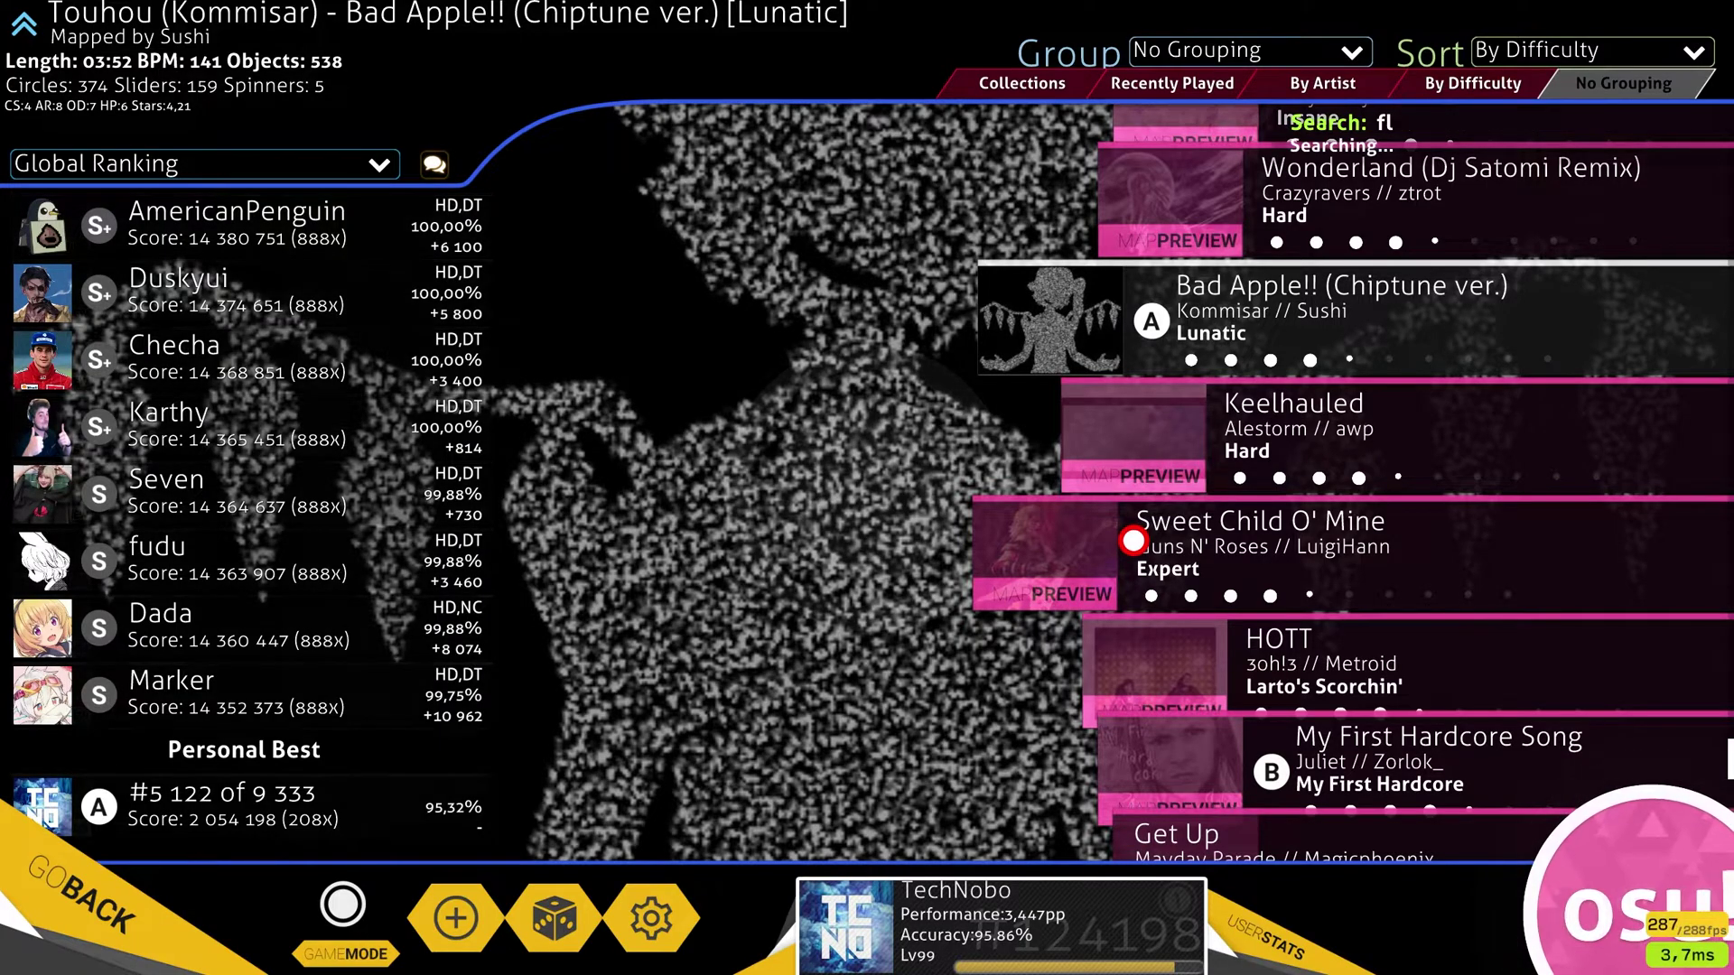
left_click(1213, 432)
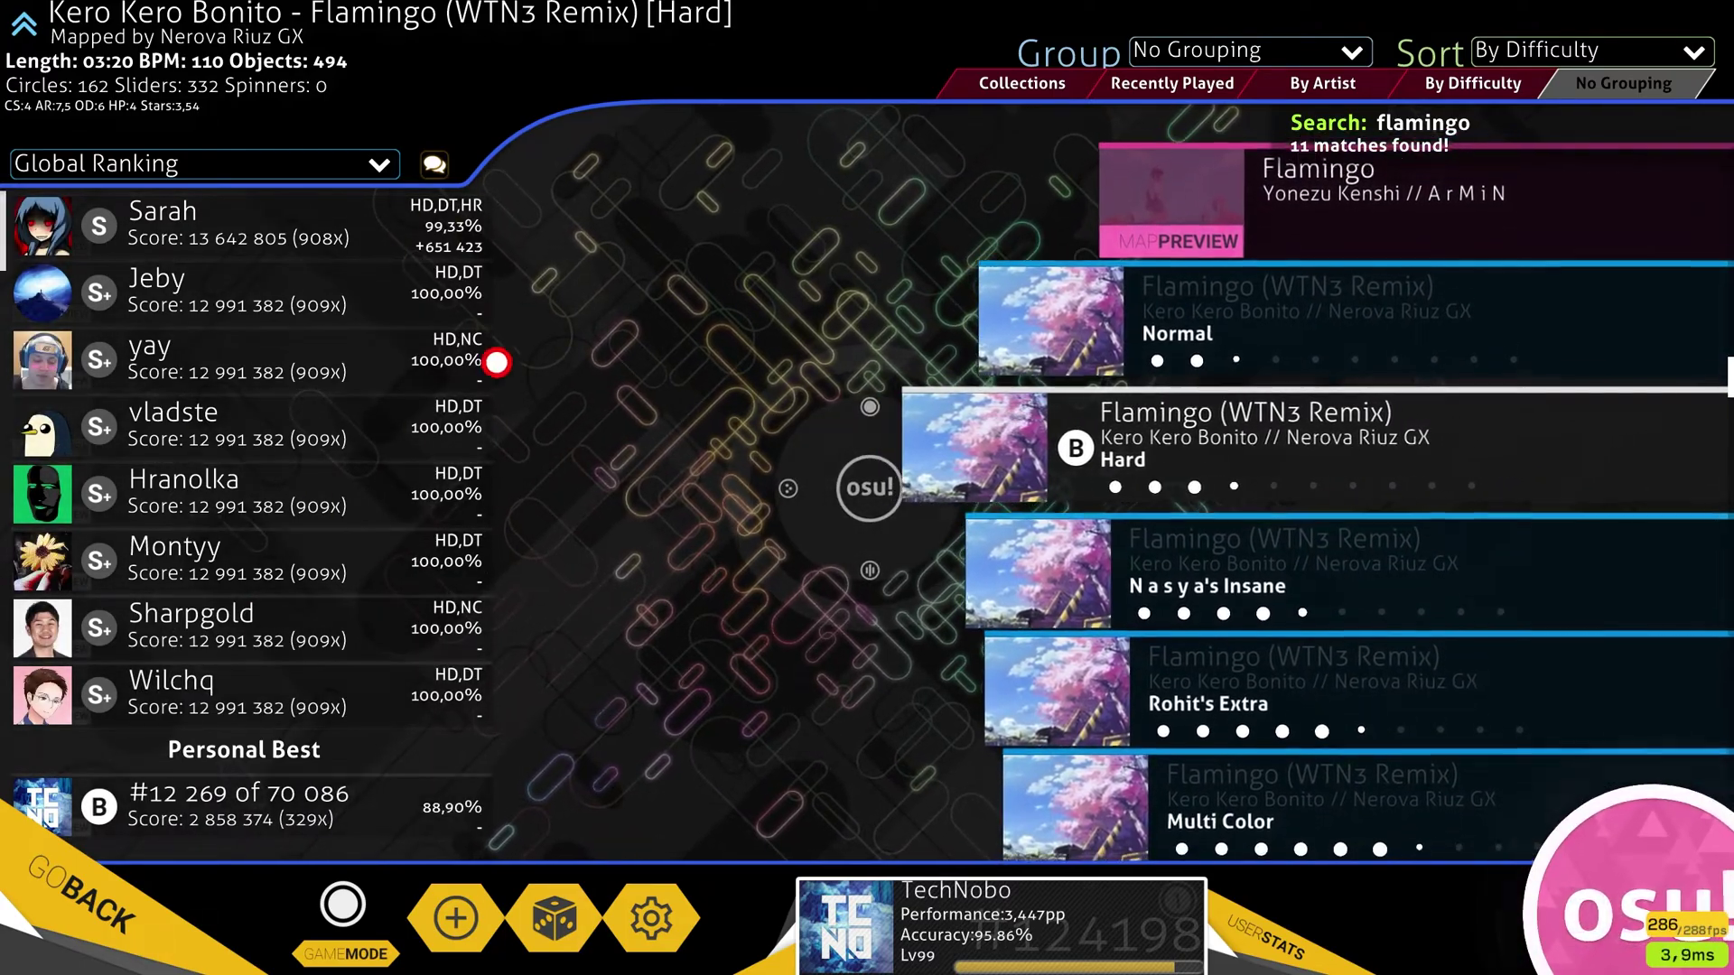
mouse_move(483, 366)
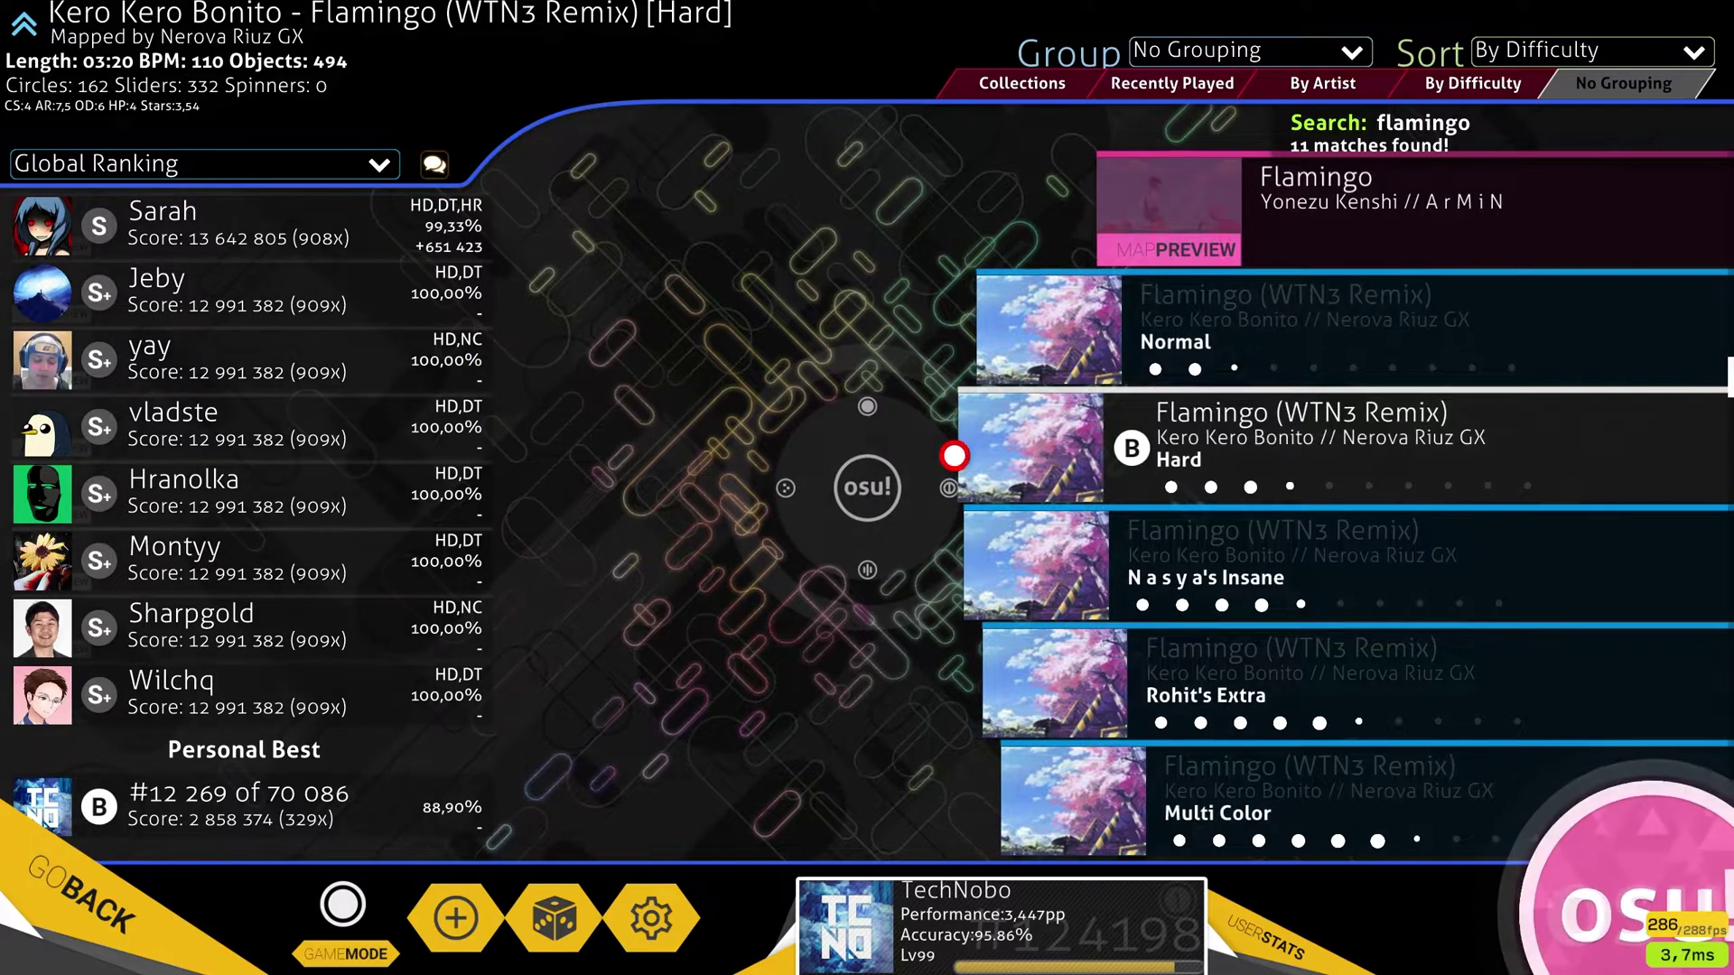
left_click(1149, 425)
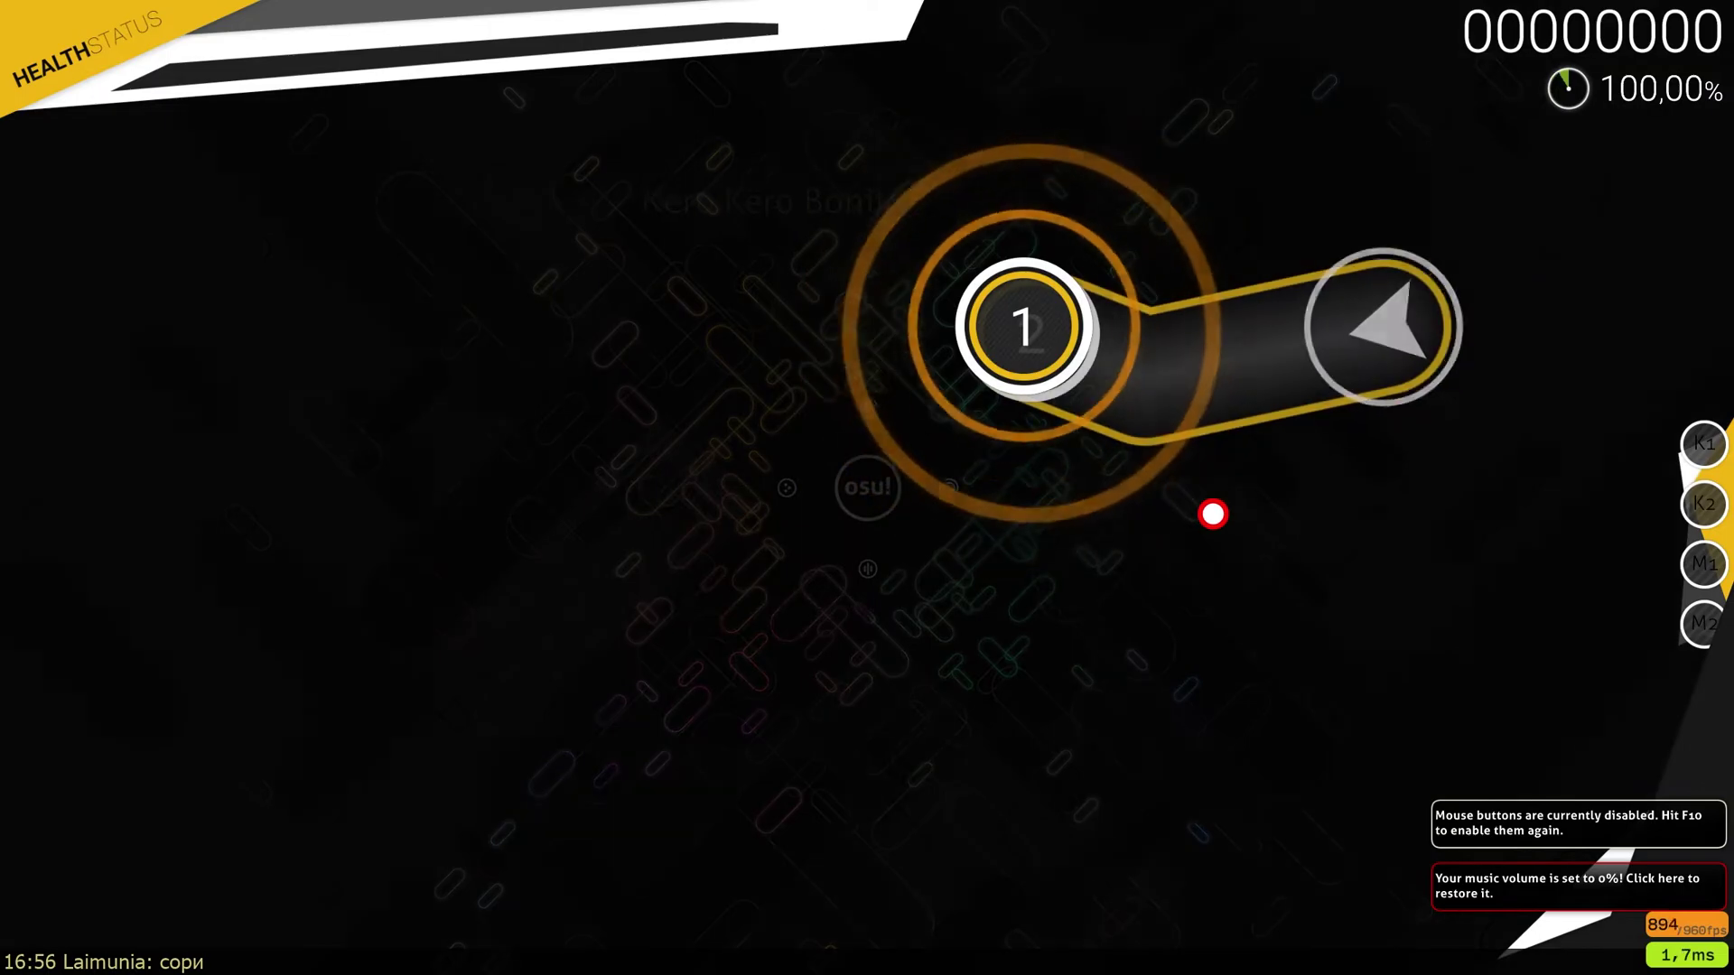
- Quit the running map back to song selection and start the Rohit's Extra difficulty of Flamingo (WTN3 Remix)
key("Escape")
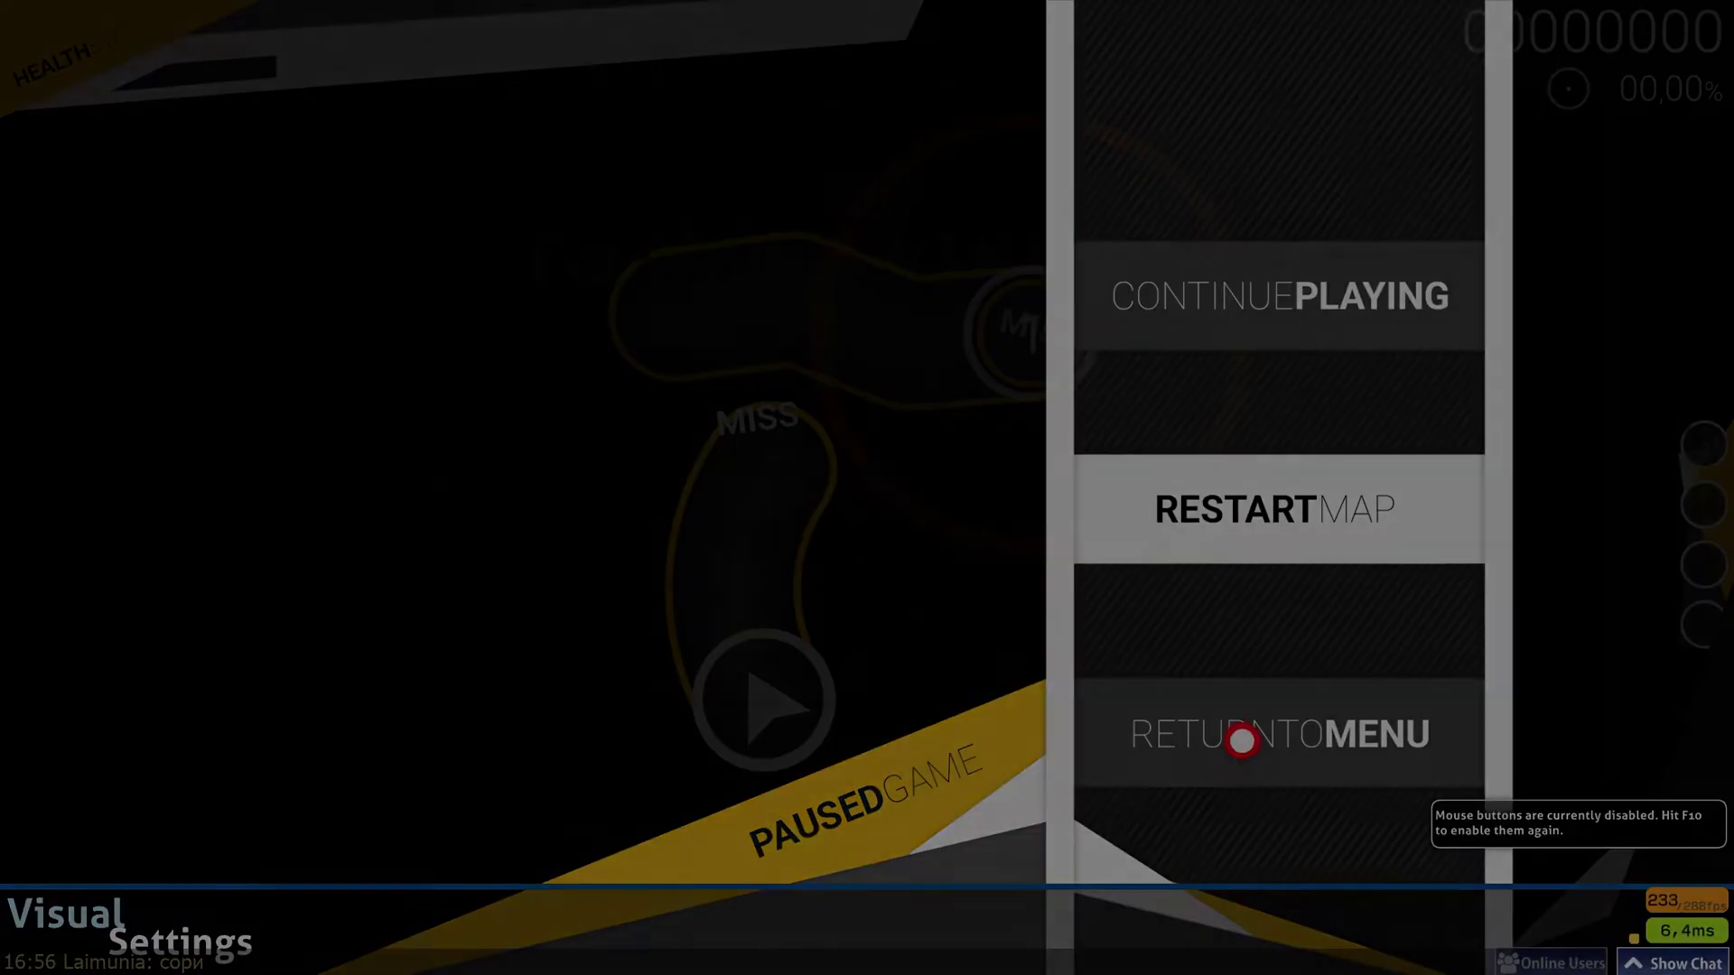
left_click(1238, 735)
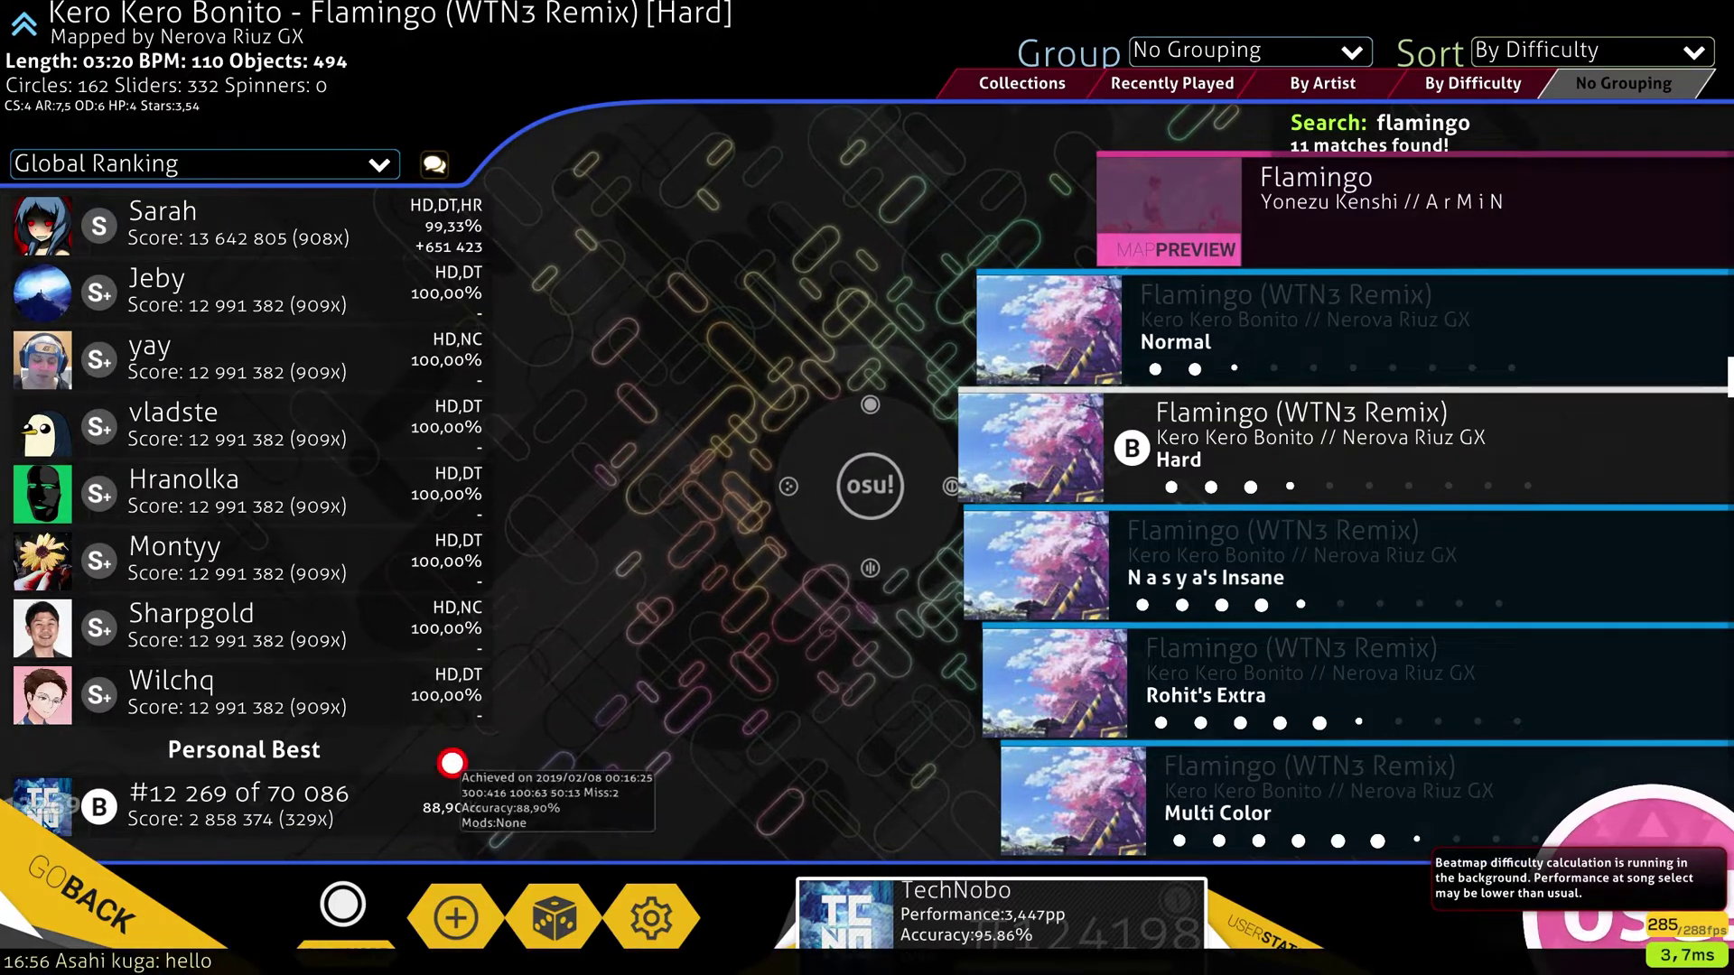
scroll(1200, 518, "down", 2)
left_click(1200, 518)
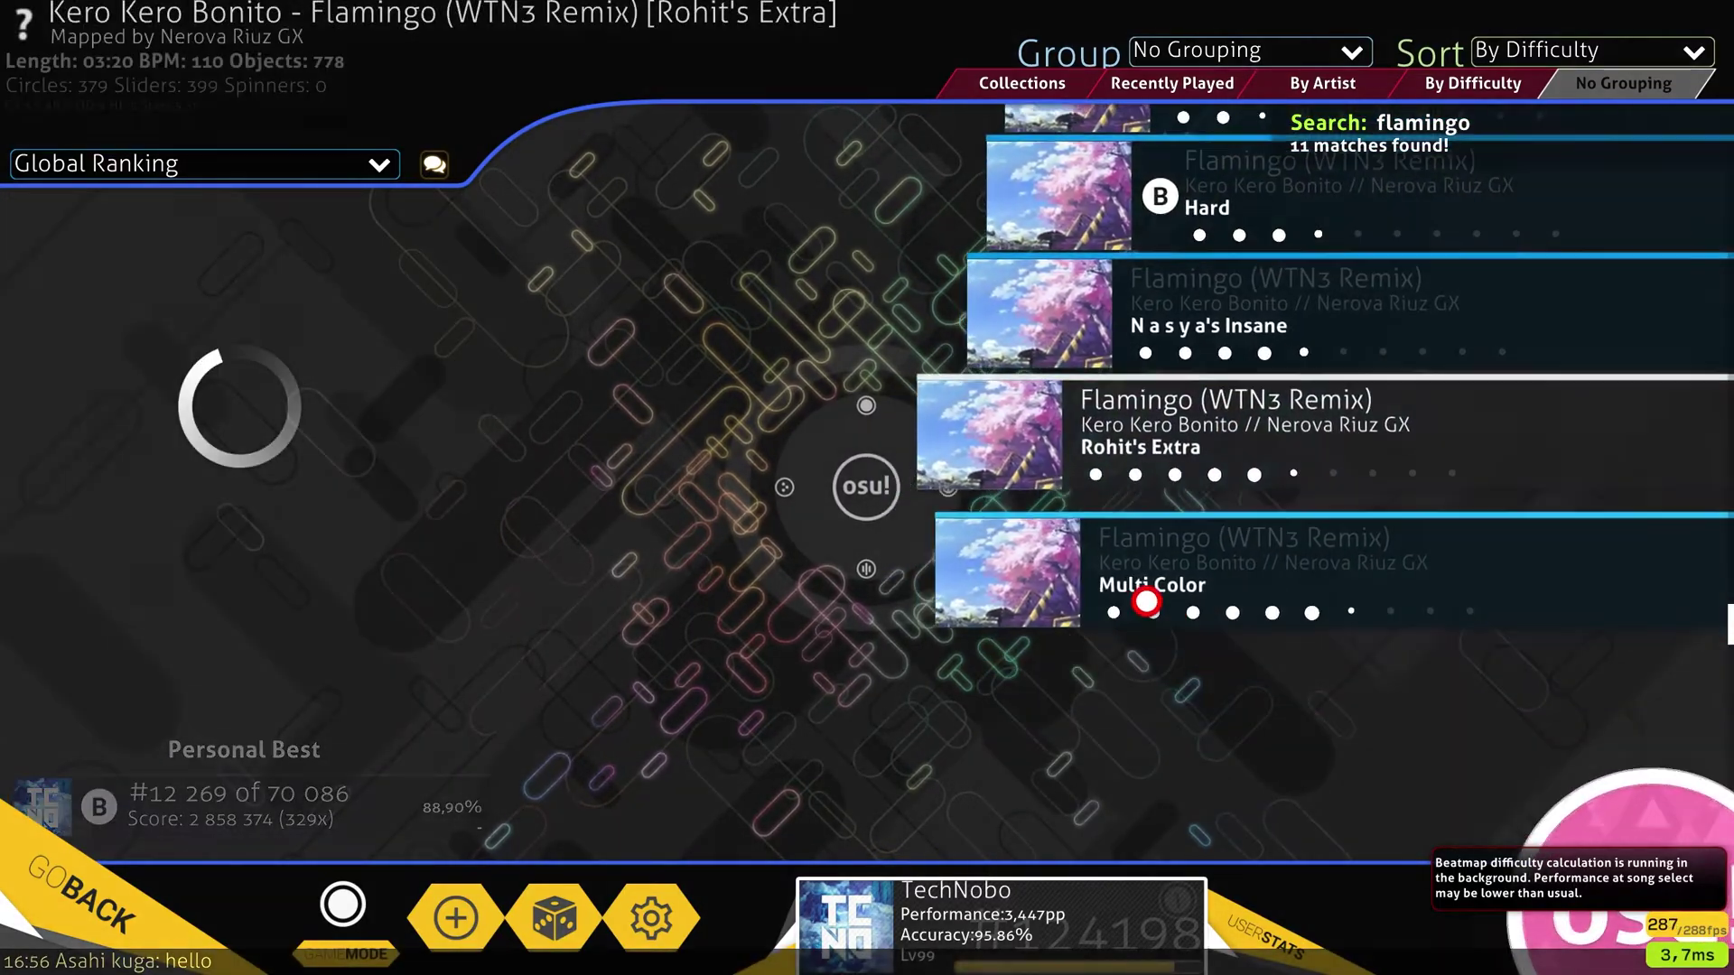
left_click(1149, 464)
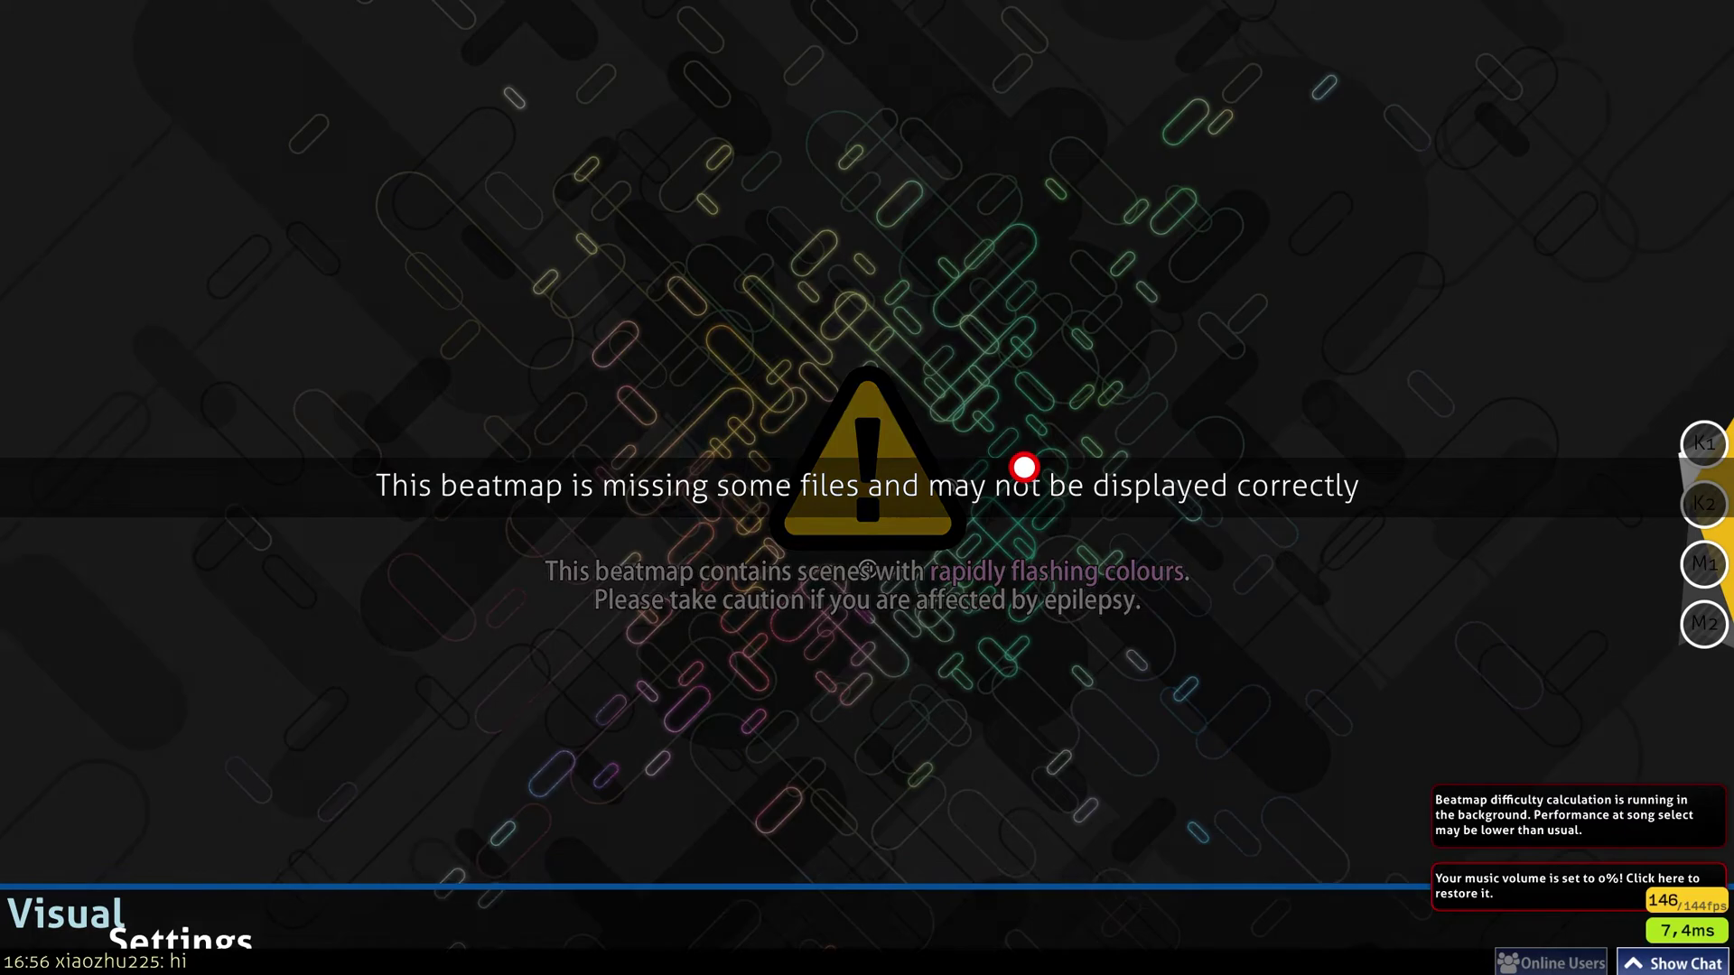
- Pause the Rohit's Extra map and continue playing it
key("Escape")
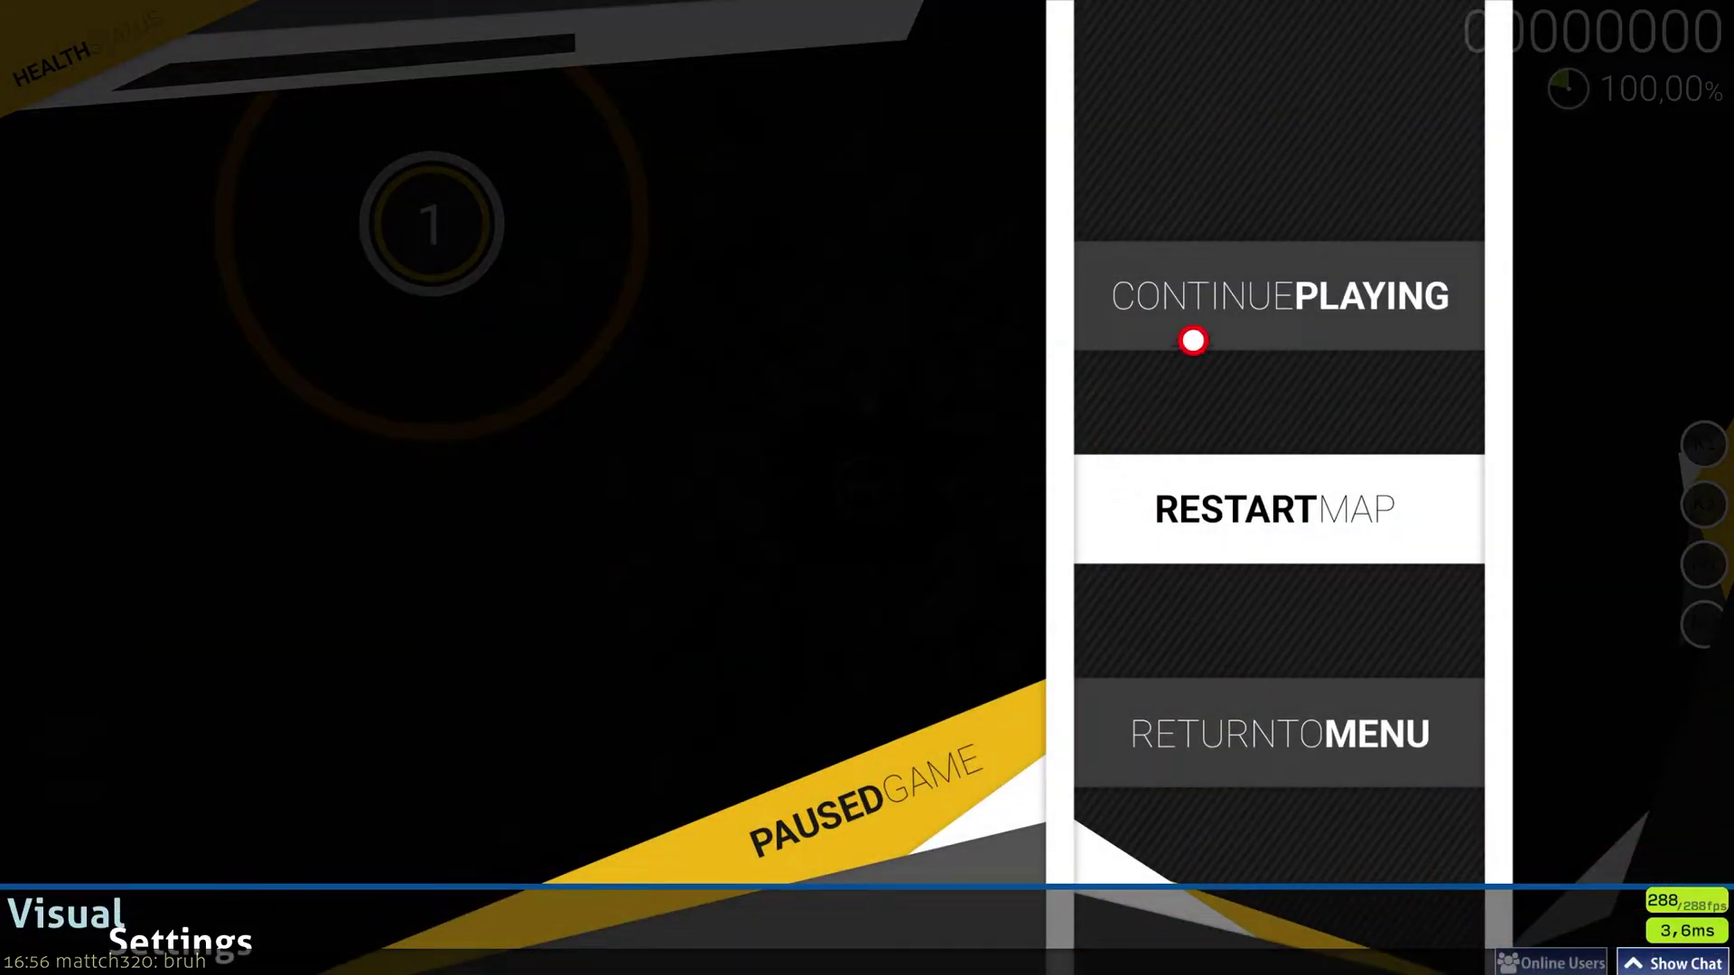
left_click(1192, 337)
left_click(696, 599)
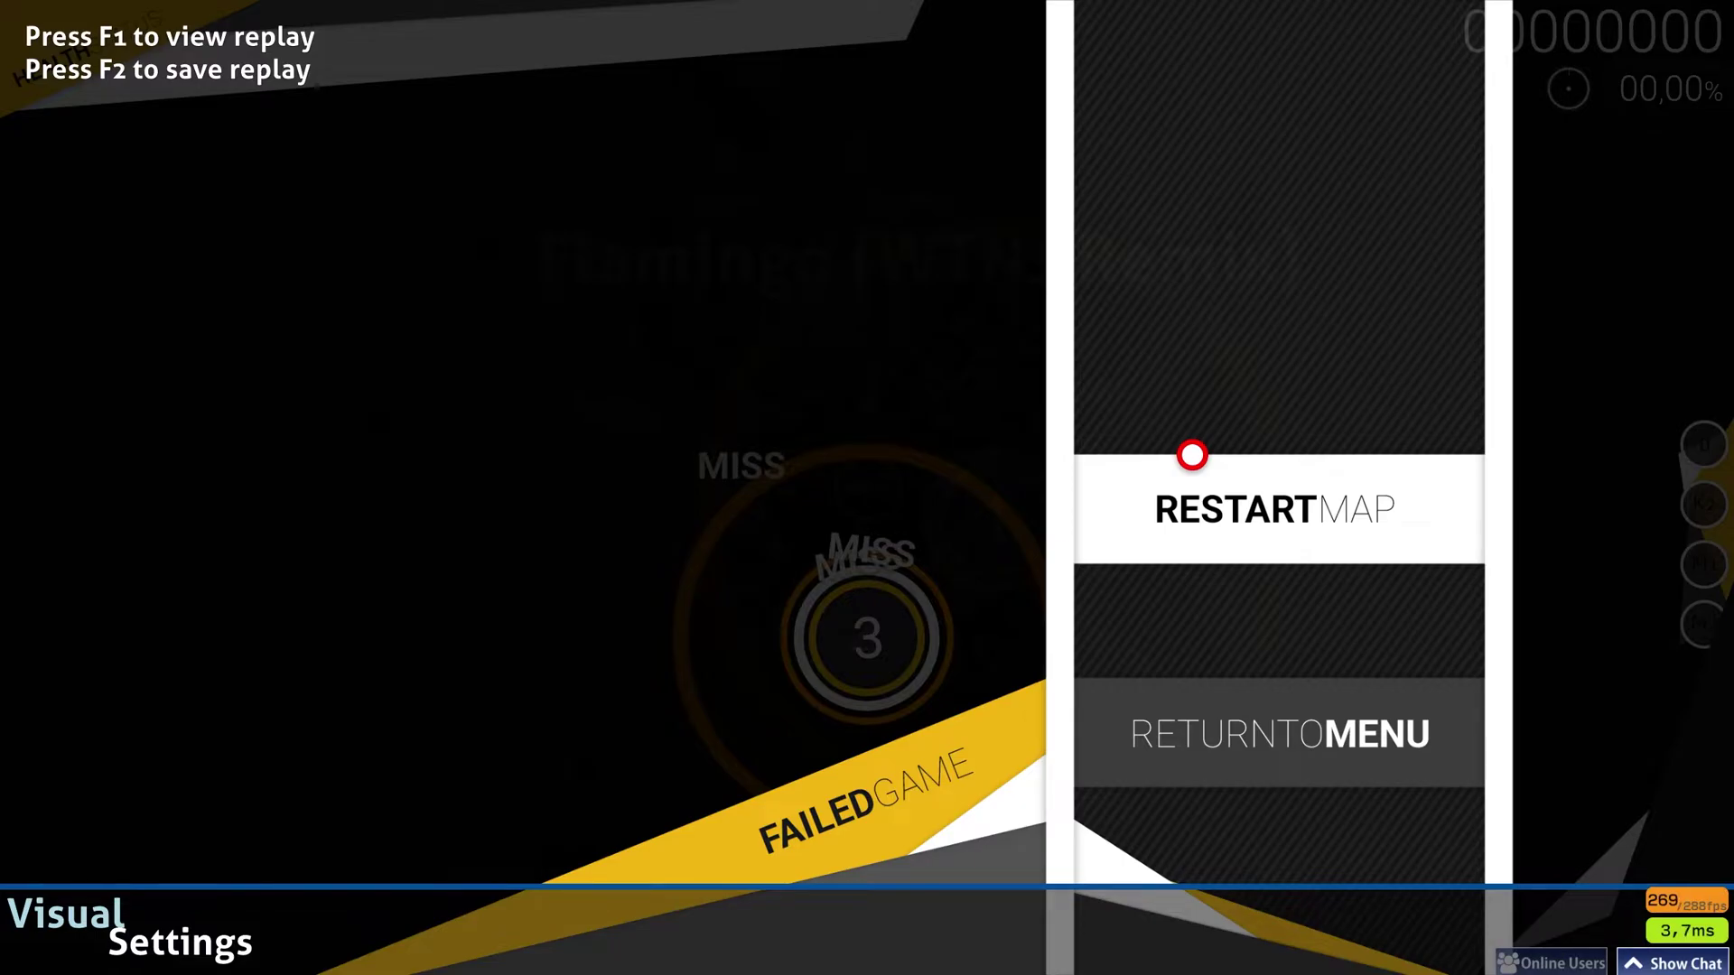
- Restart the failed map, pause it, and adjust the background dim in the visual settings
left_click(1231, 540)
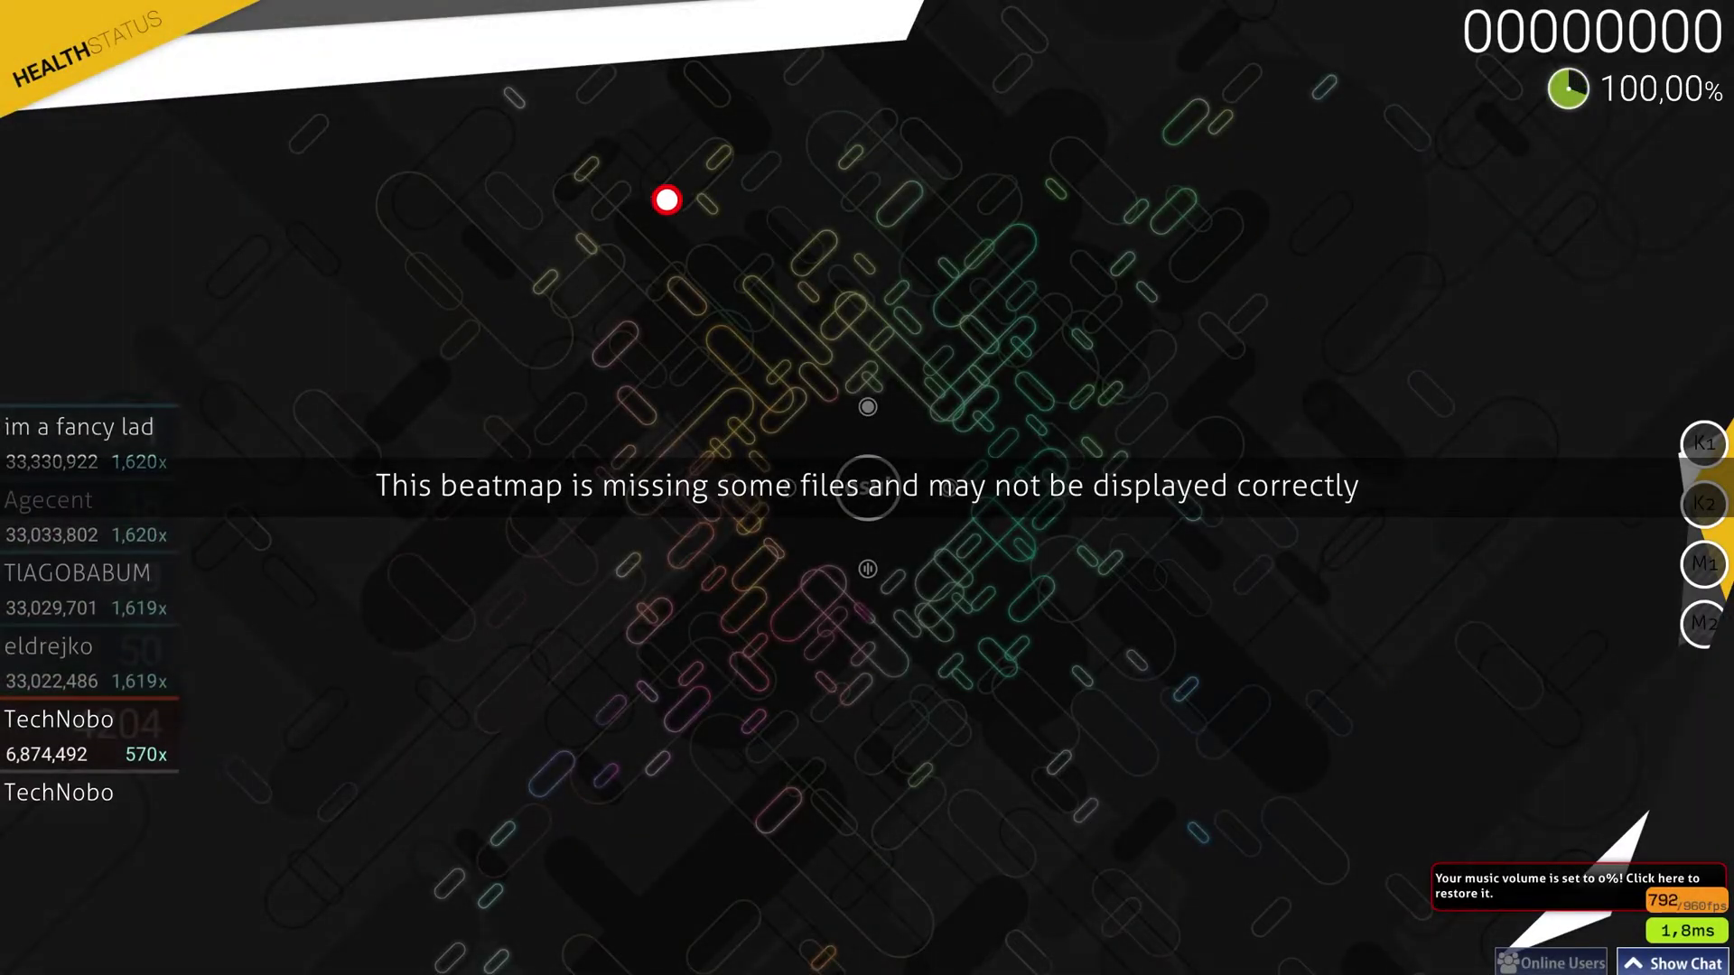
key("Escape")
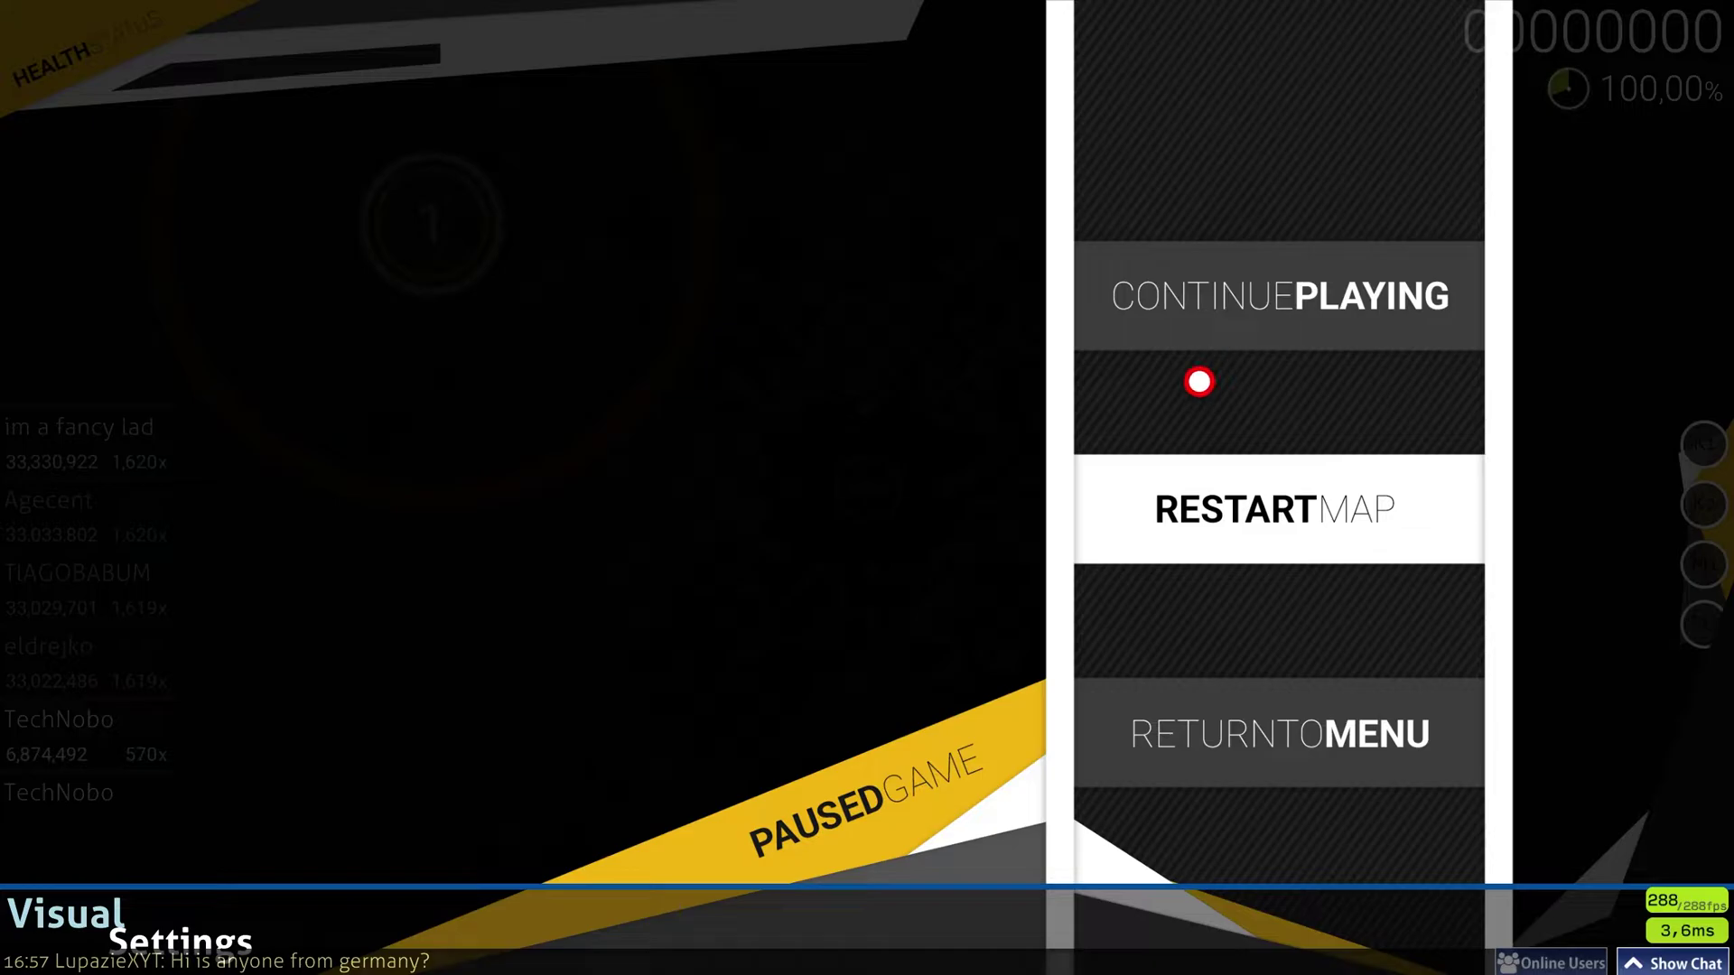
mouse_move(774, 928)
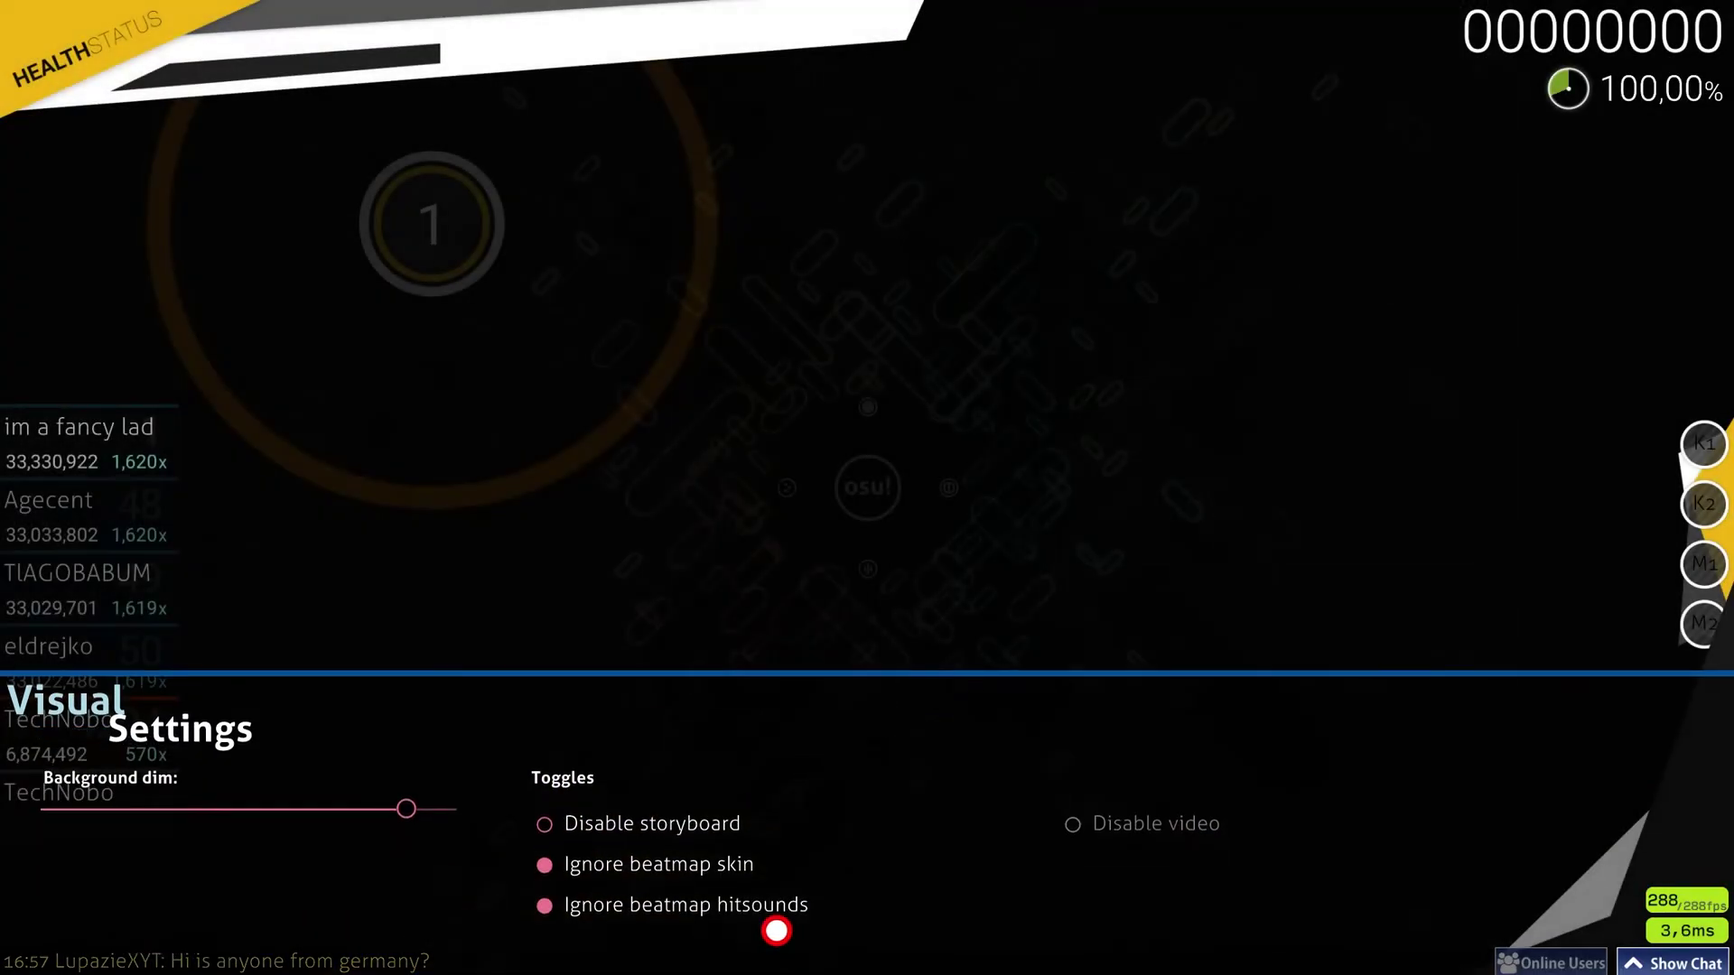
mouse_move(398, 809)
left_mouse_down()
mouse_move(450, 817)
mouse_move(406, 818)
mouse_move(430, 817)
left_mouse_up()
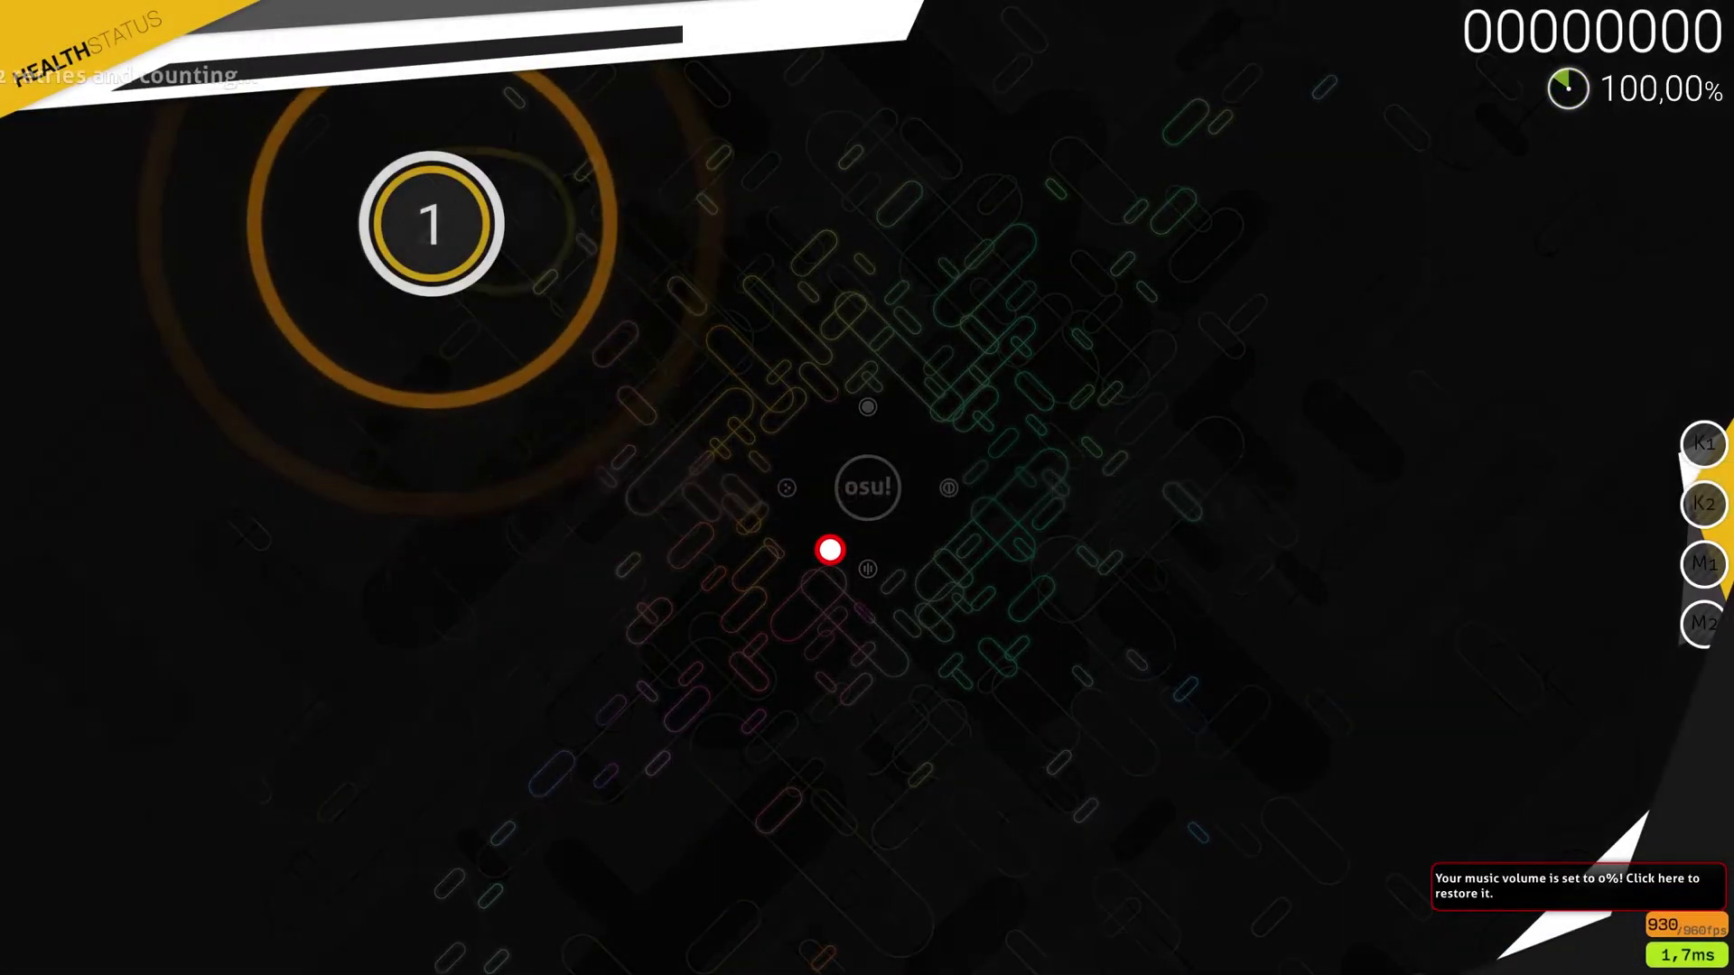
key("Escape")
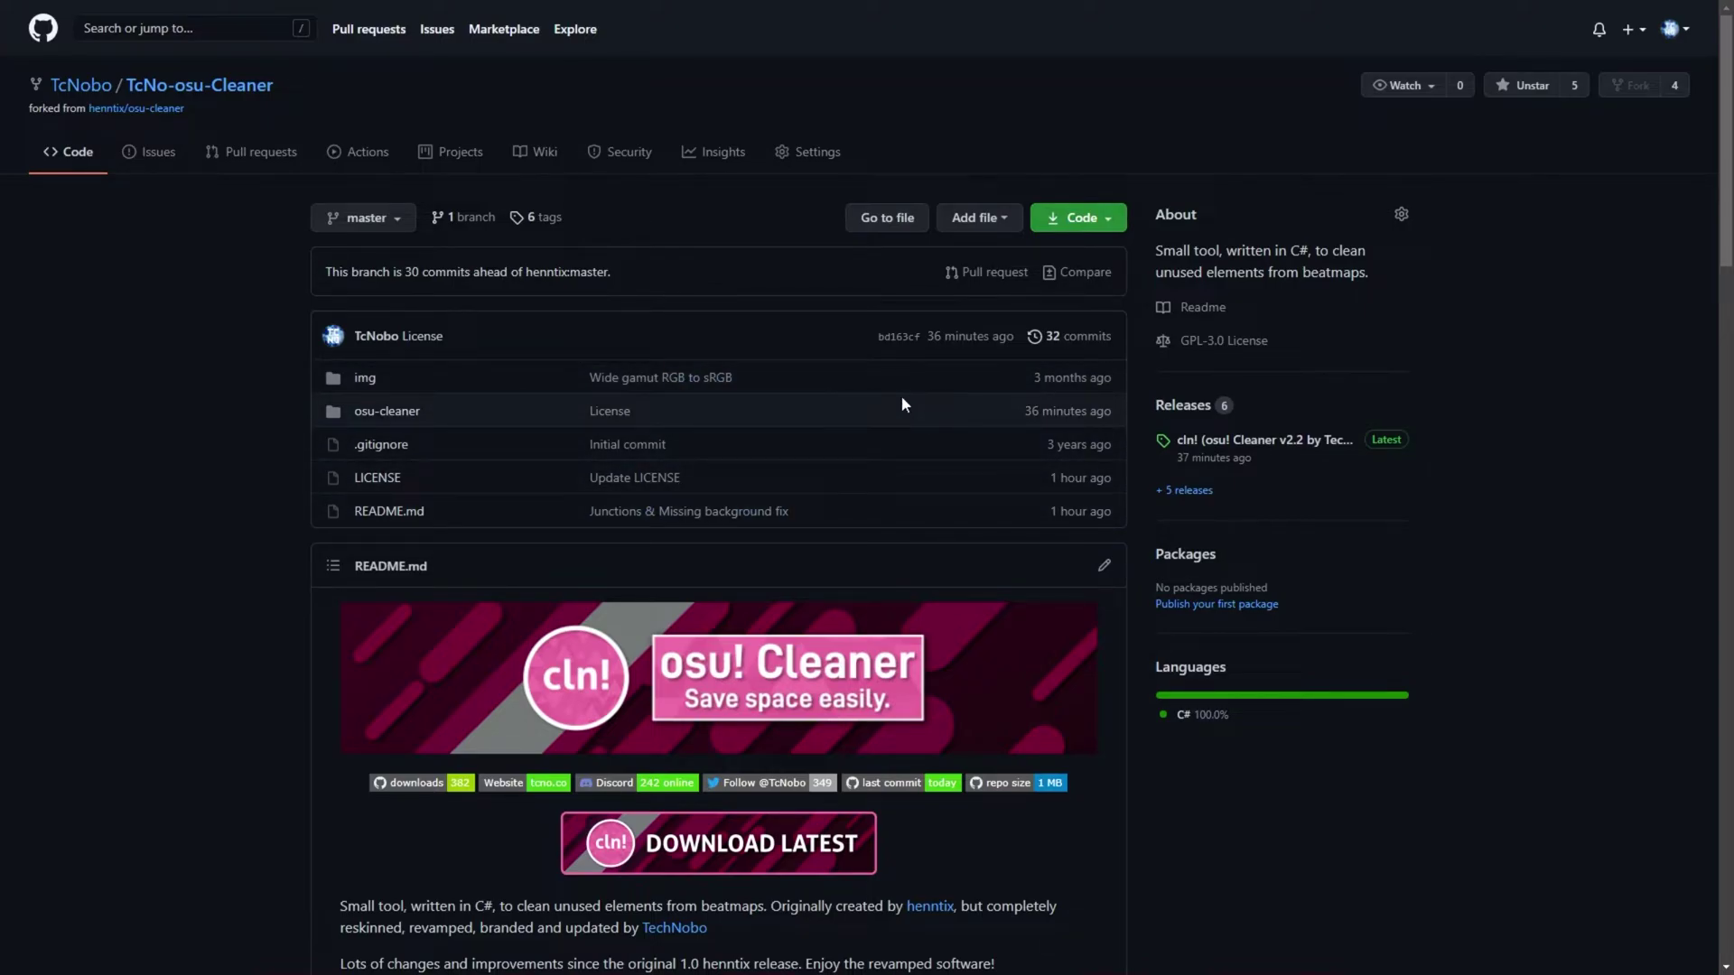
- Switch to the TcNo-osu-Cleaner page on GitHub and review its README and the original osu-cleaner repository
scroll(902, 399, "down", 5)
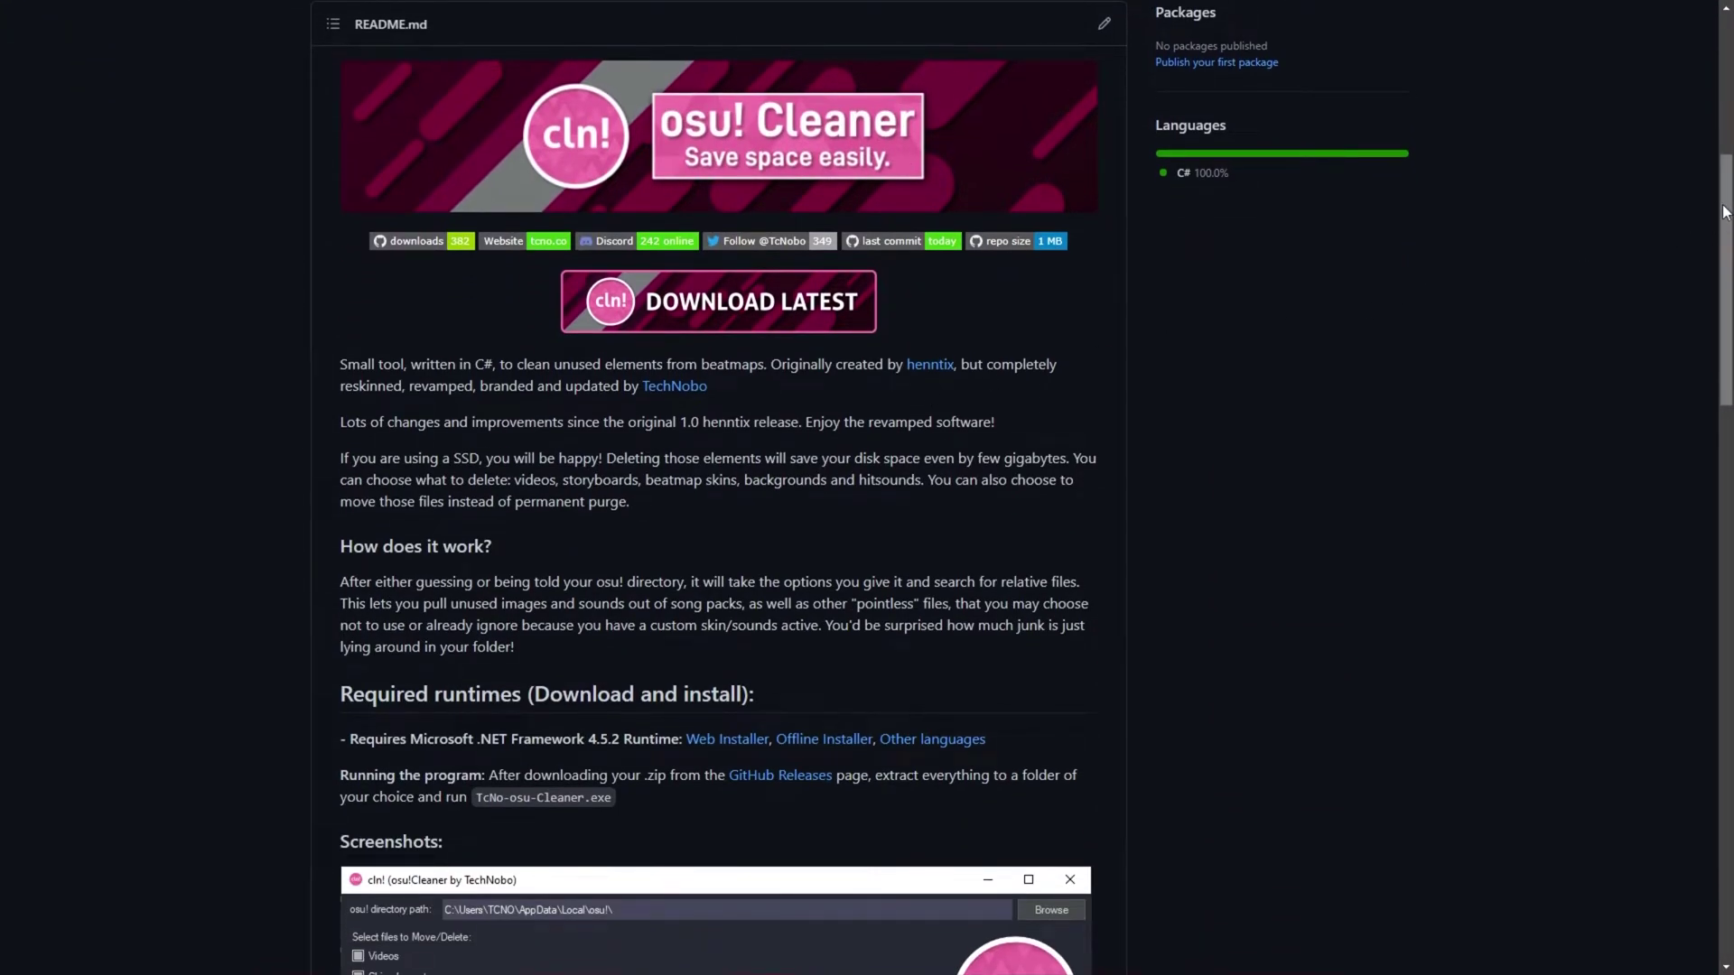
left_click_drag(1724, 212, 1706, 663)
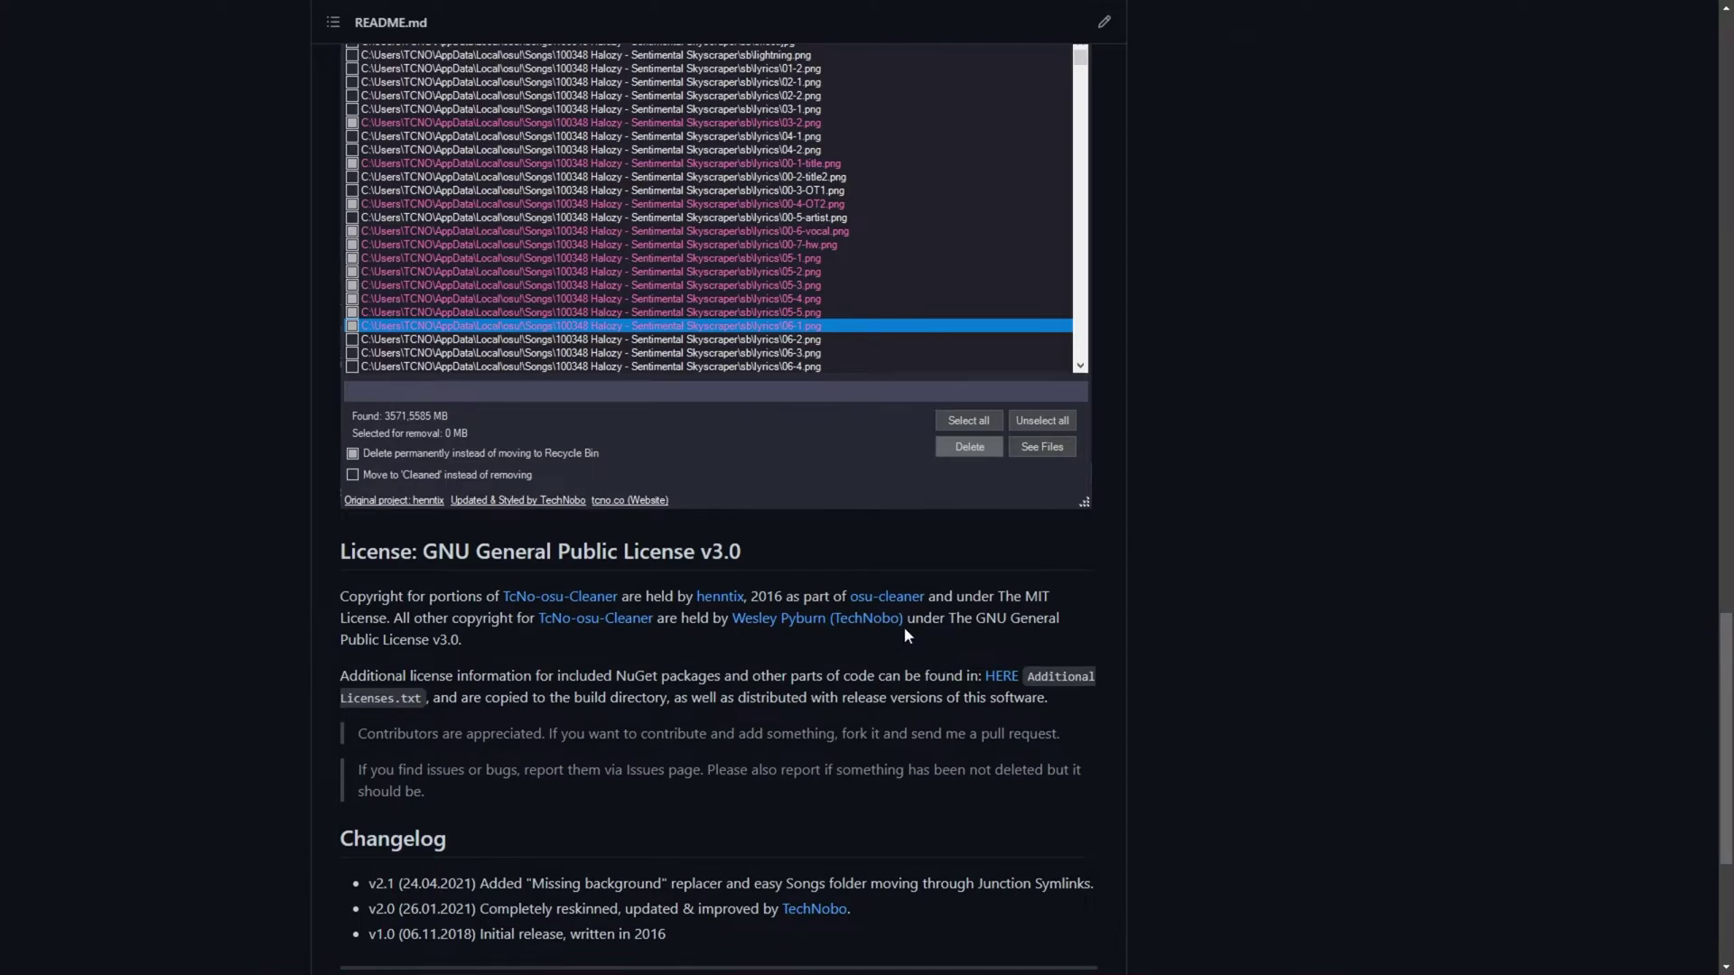
right_click(619, 603)
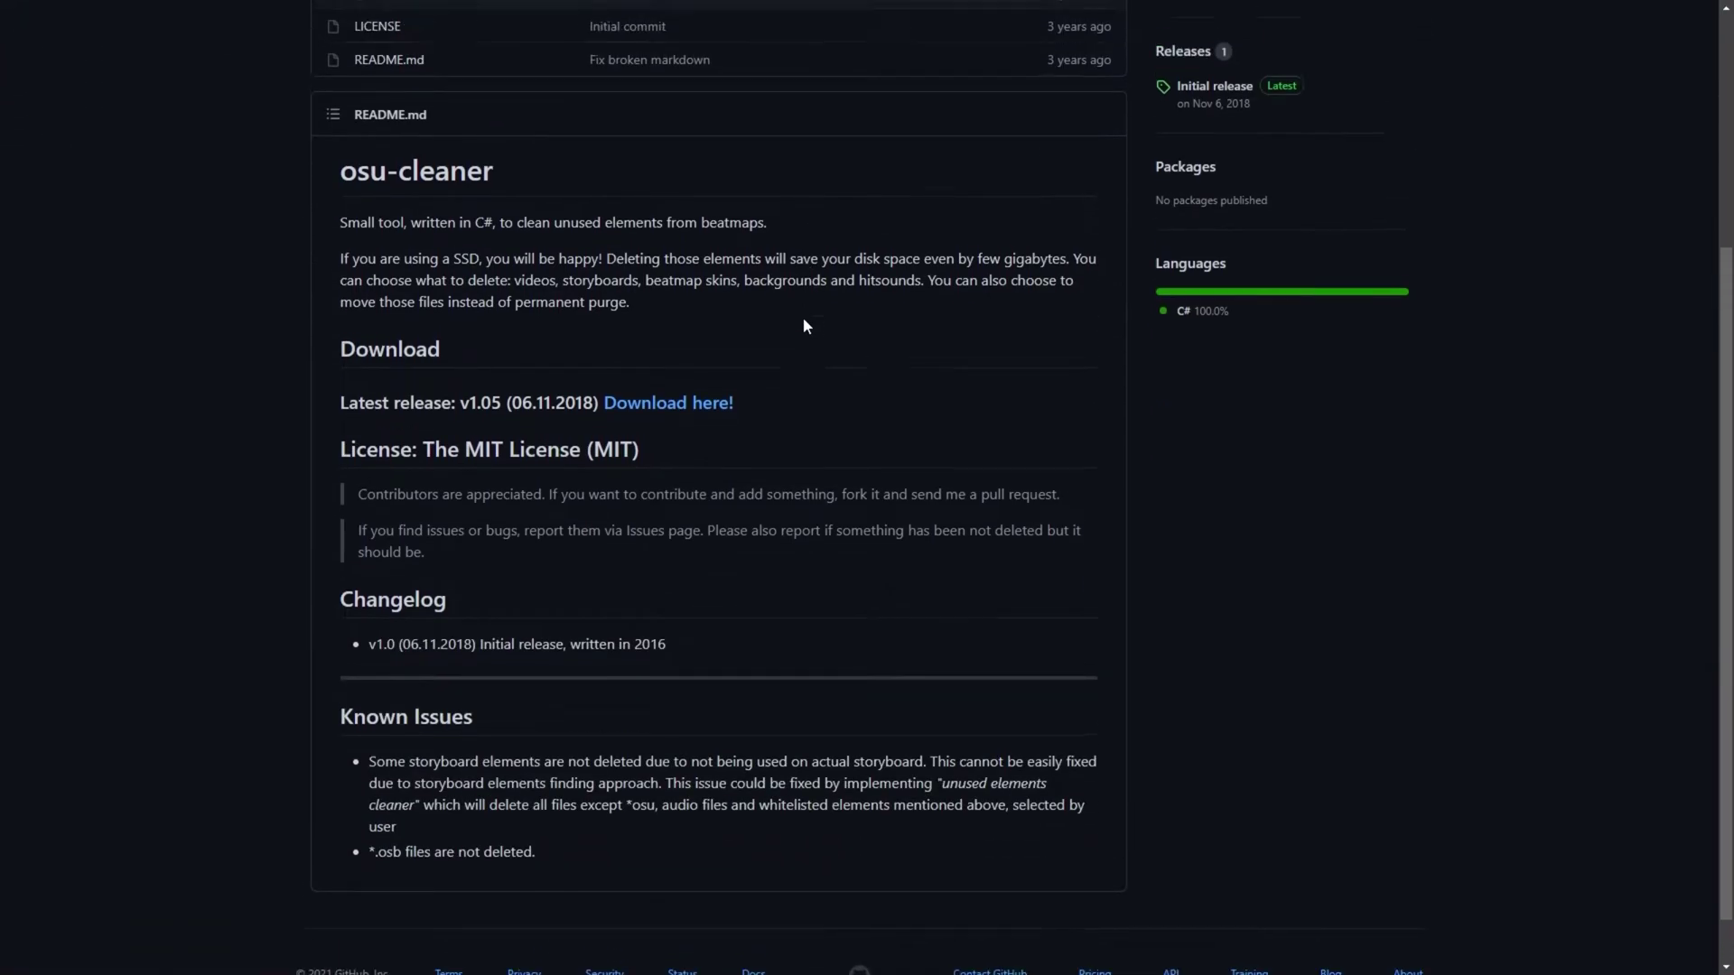
scroll(803, 317, "up", 4)
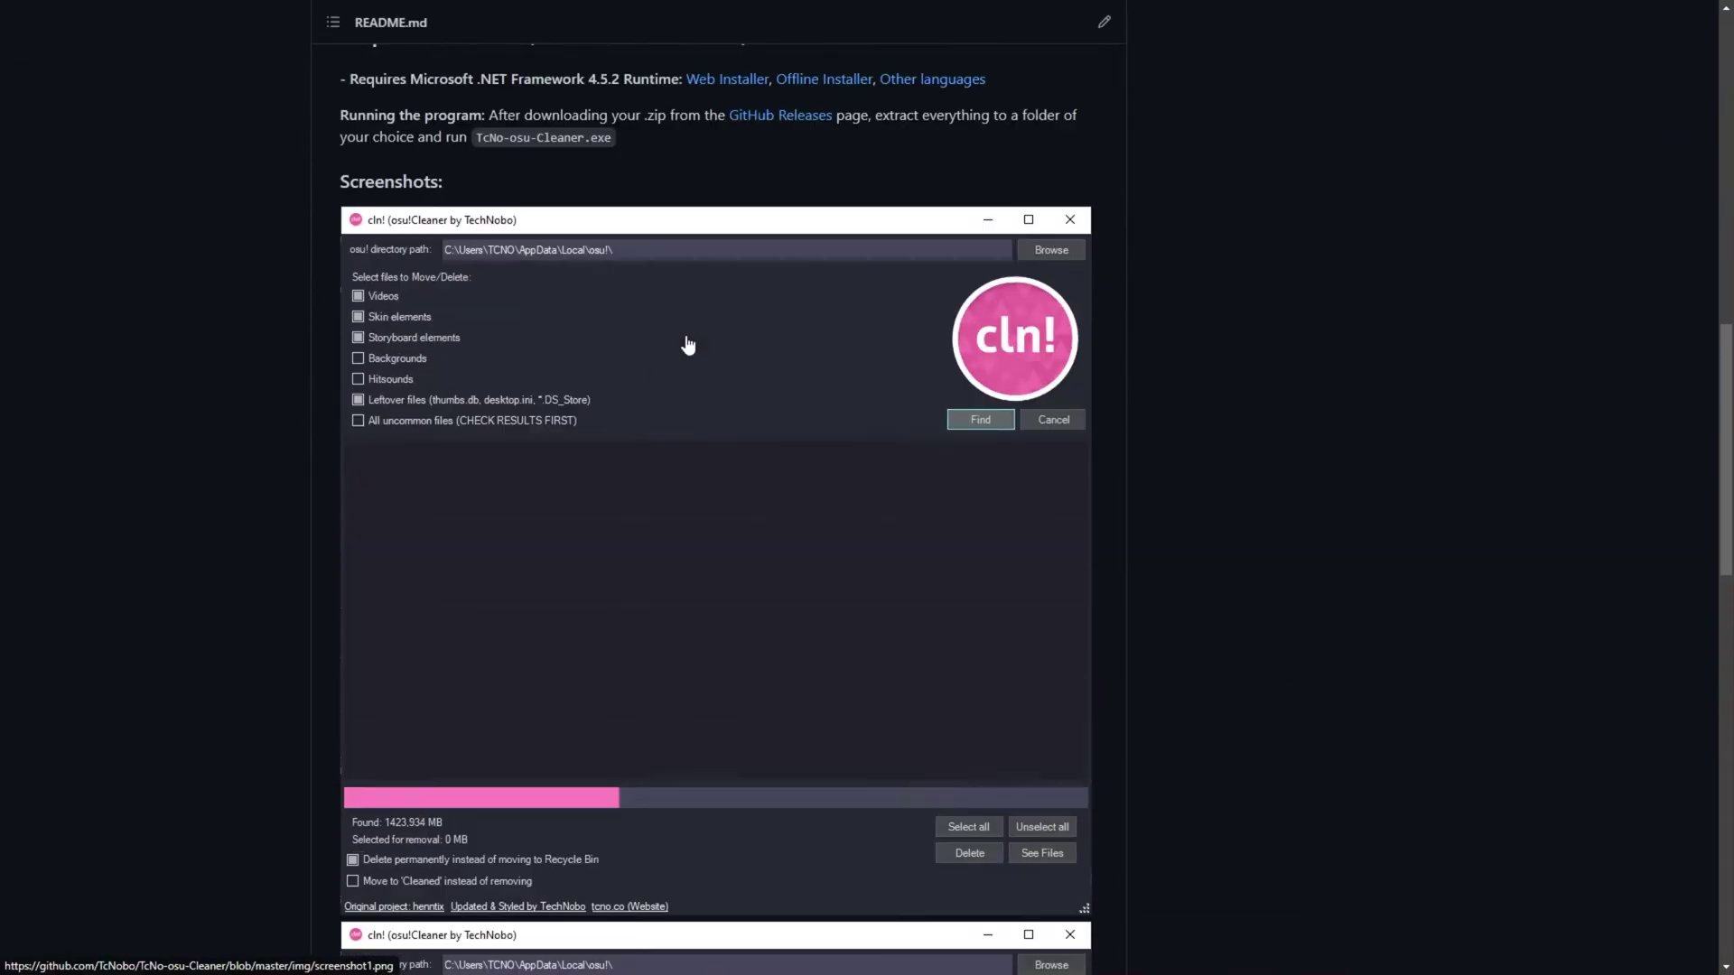
scroll(723, 343, "up", 10)
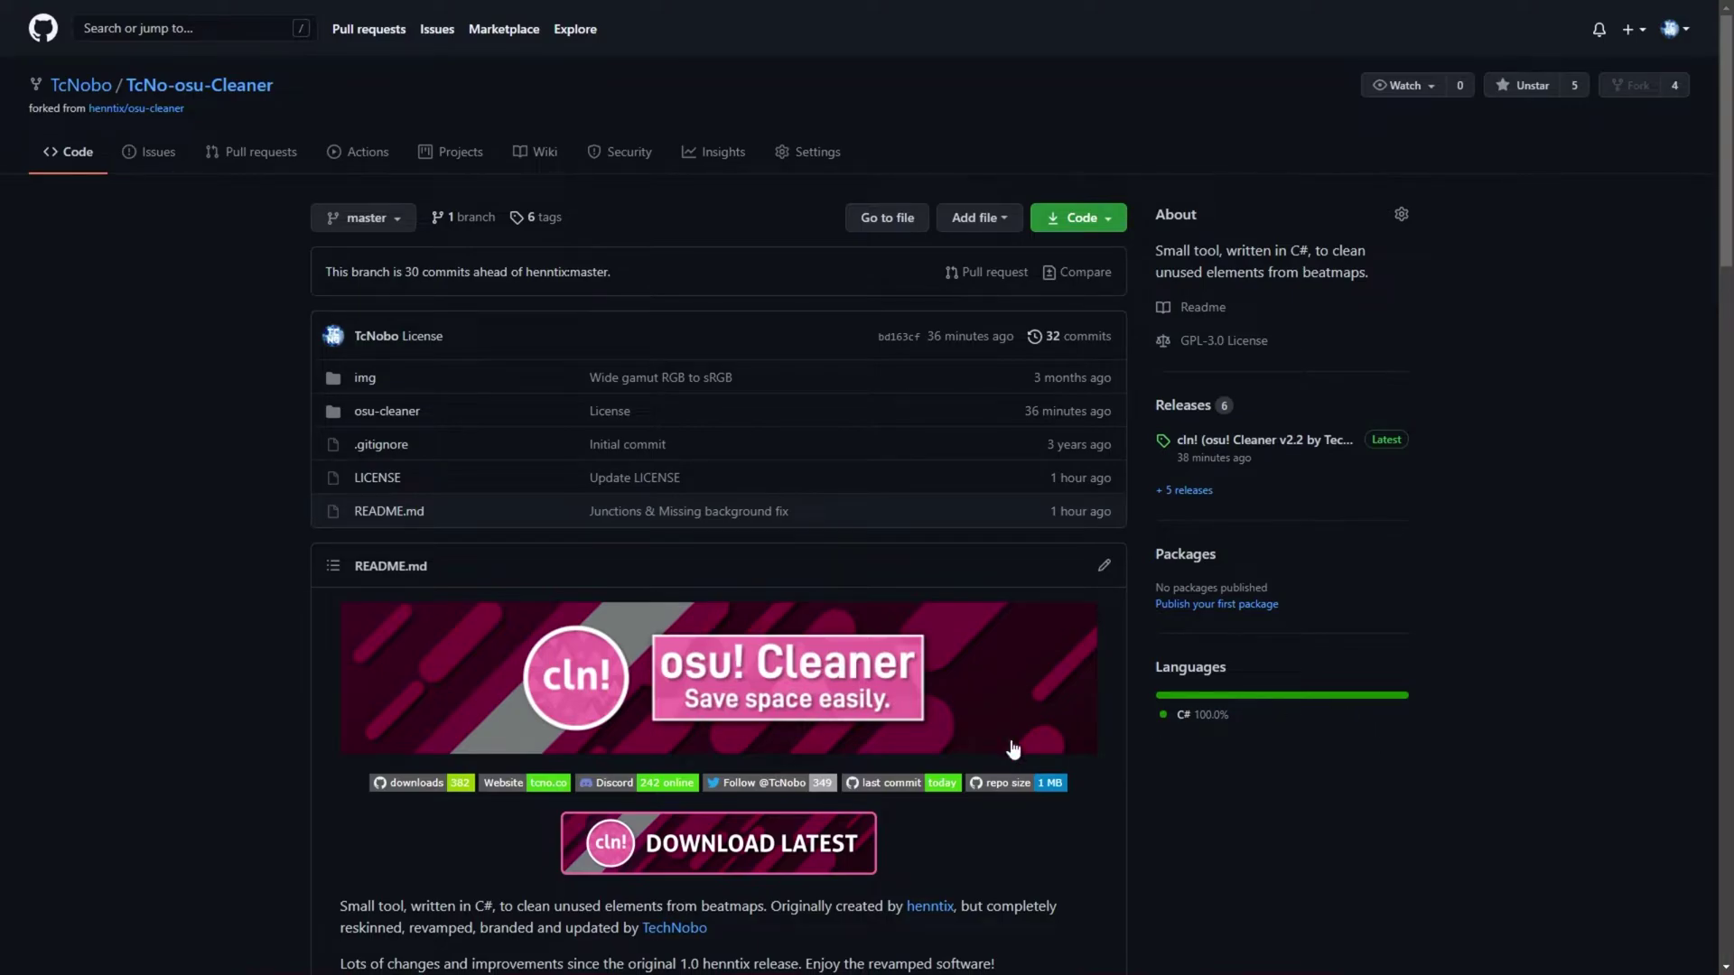
- Open the latest release page of TcNo-osu-Cleaner from the README's download banner
left_click_drag(691, 854, 707, 589)
scroll(718, 858, "down", 3)
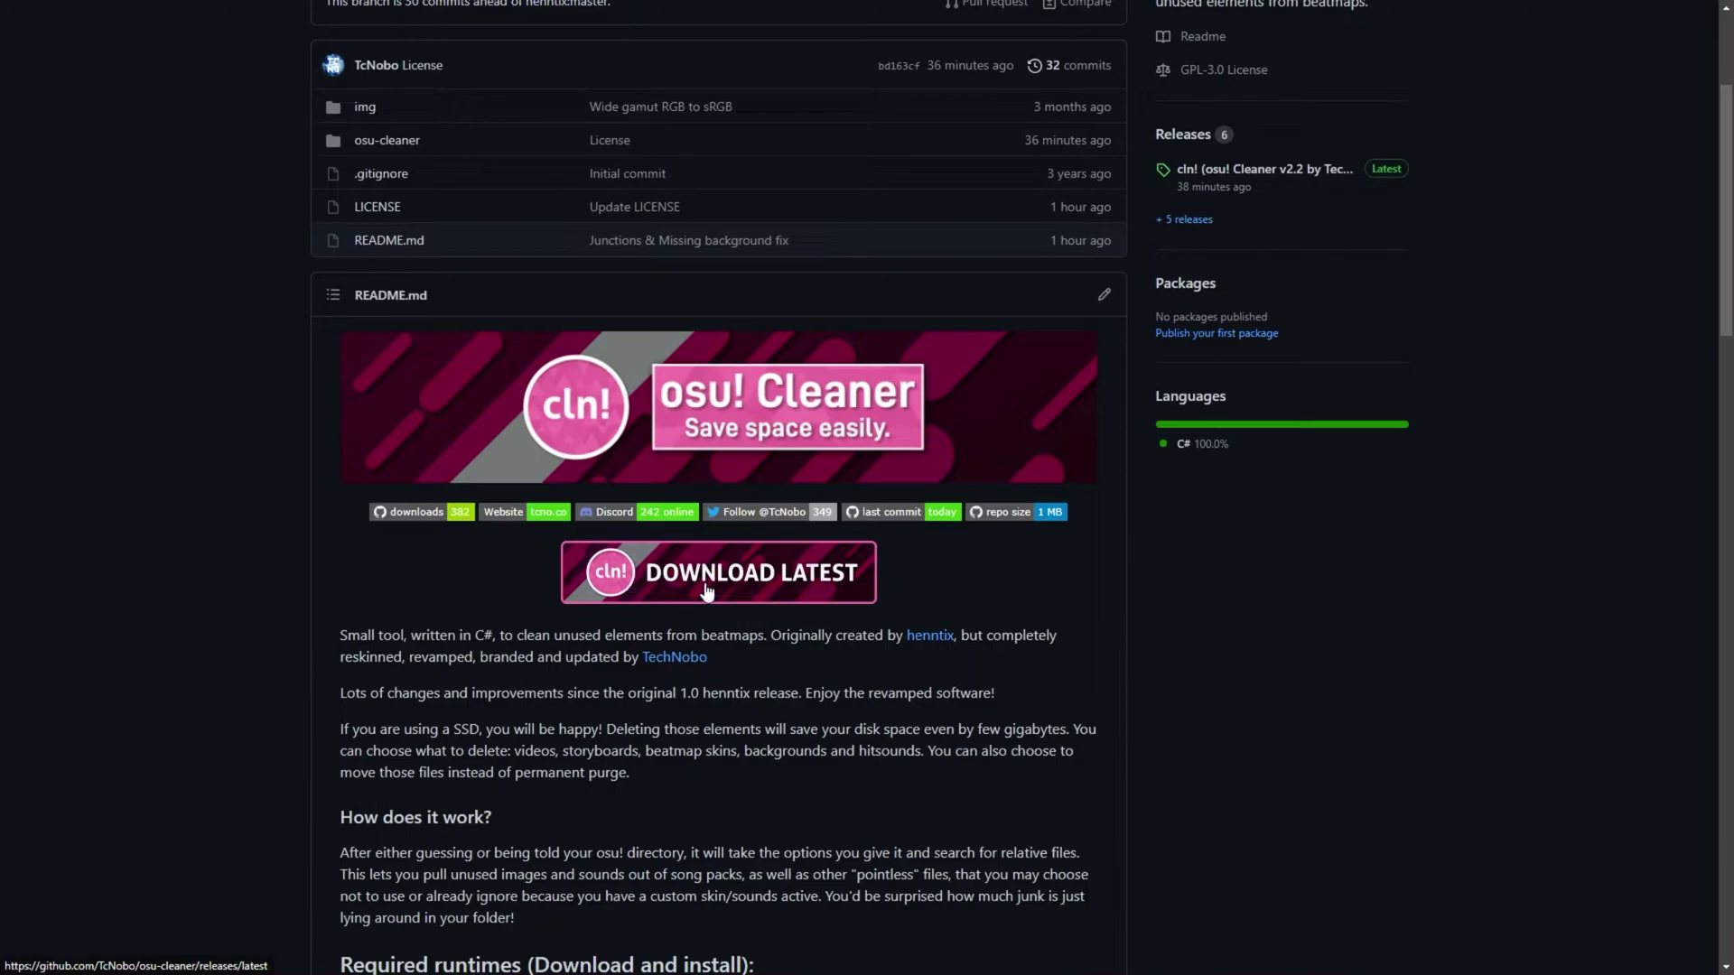
left_click(707, 592)
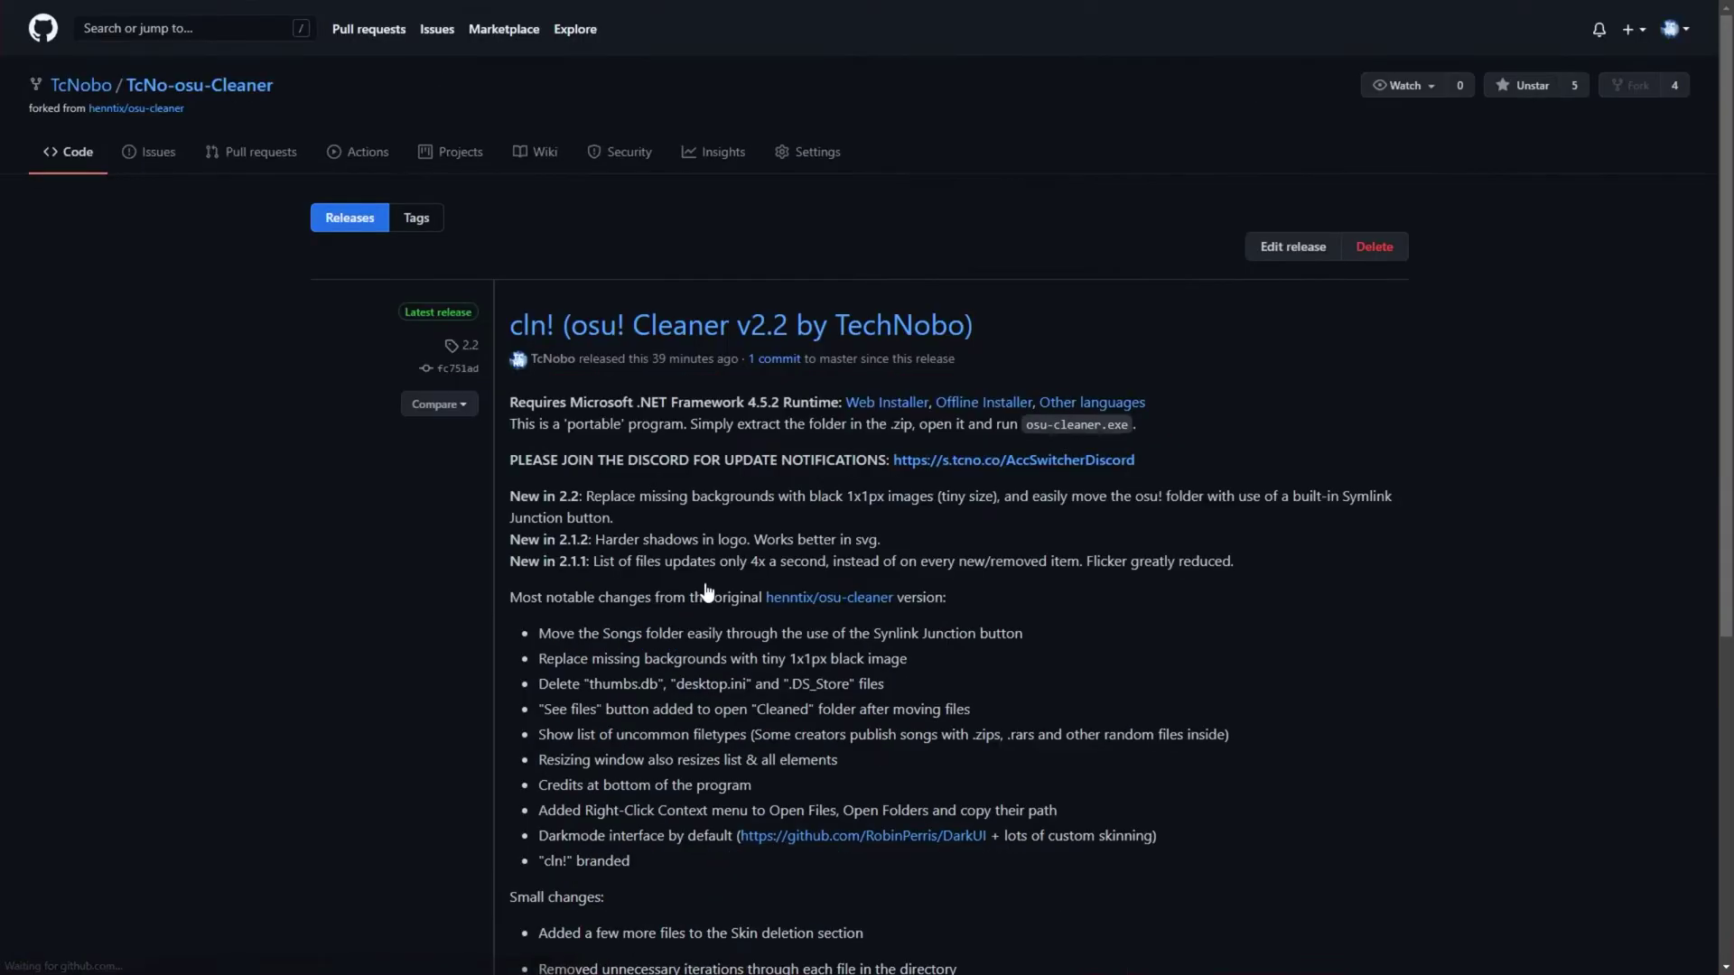
- Download TcNo-osu-Cleaner-2.2.zip from the release assets and keep the flagged file
scroll(835, 379, "down", 6)
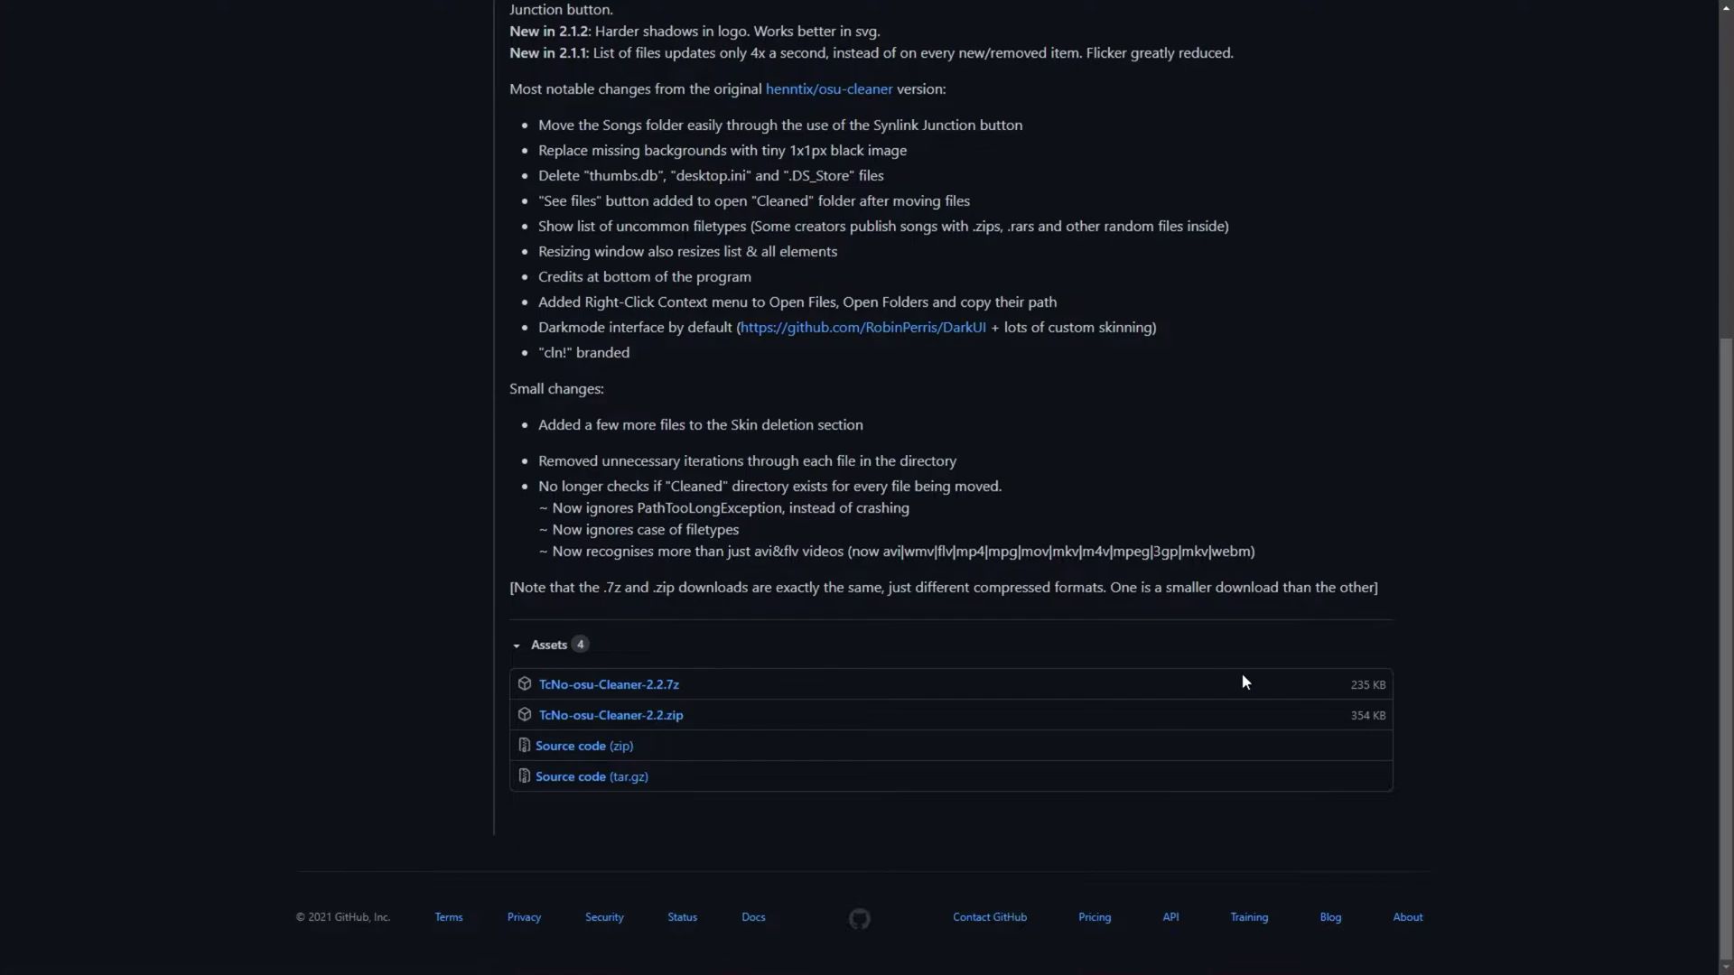
left_click_drag(1346, 682, 1389, 686)
left_click(596, 727)
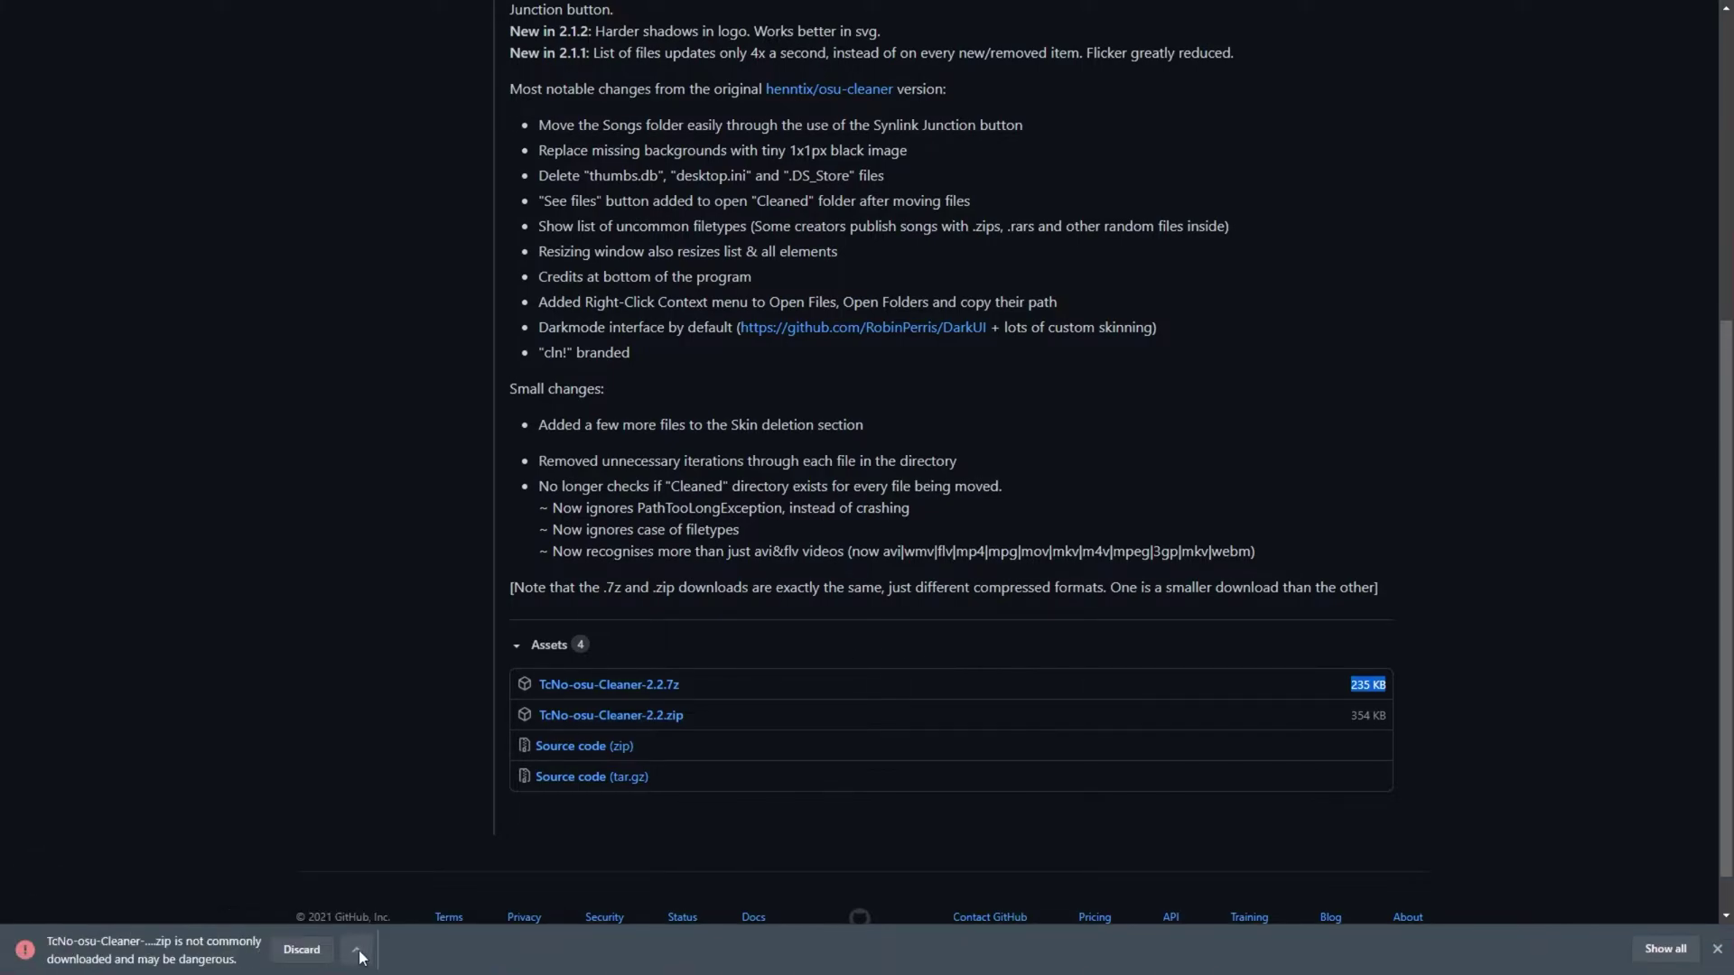
left_click(360, 950)
left_click(361, 931)
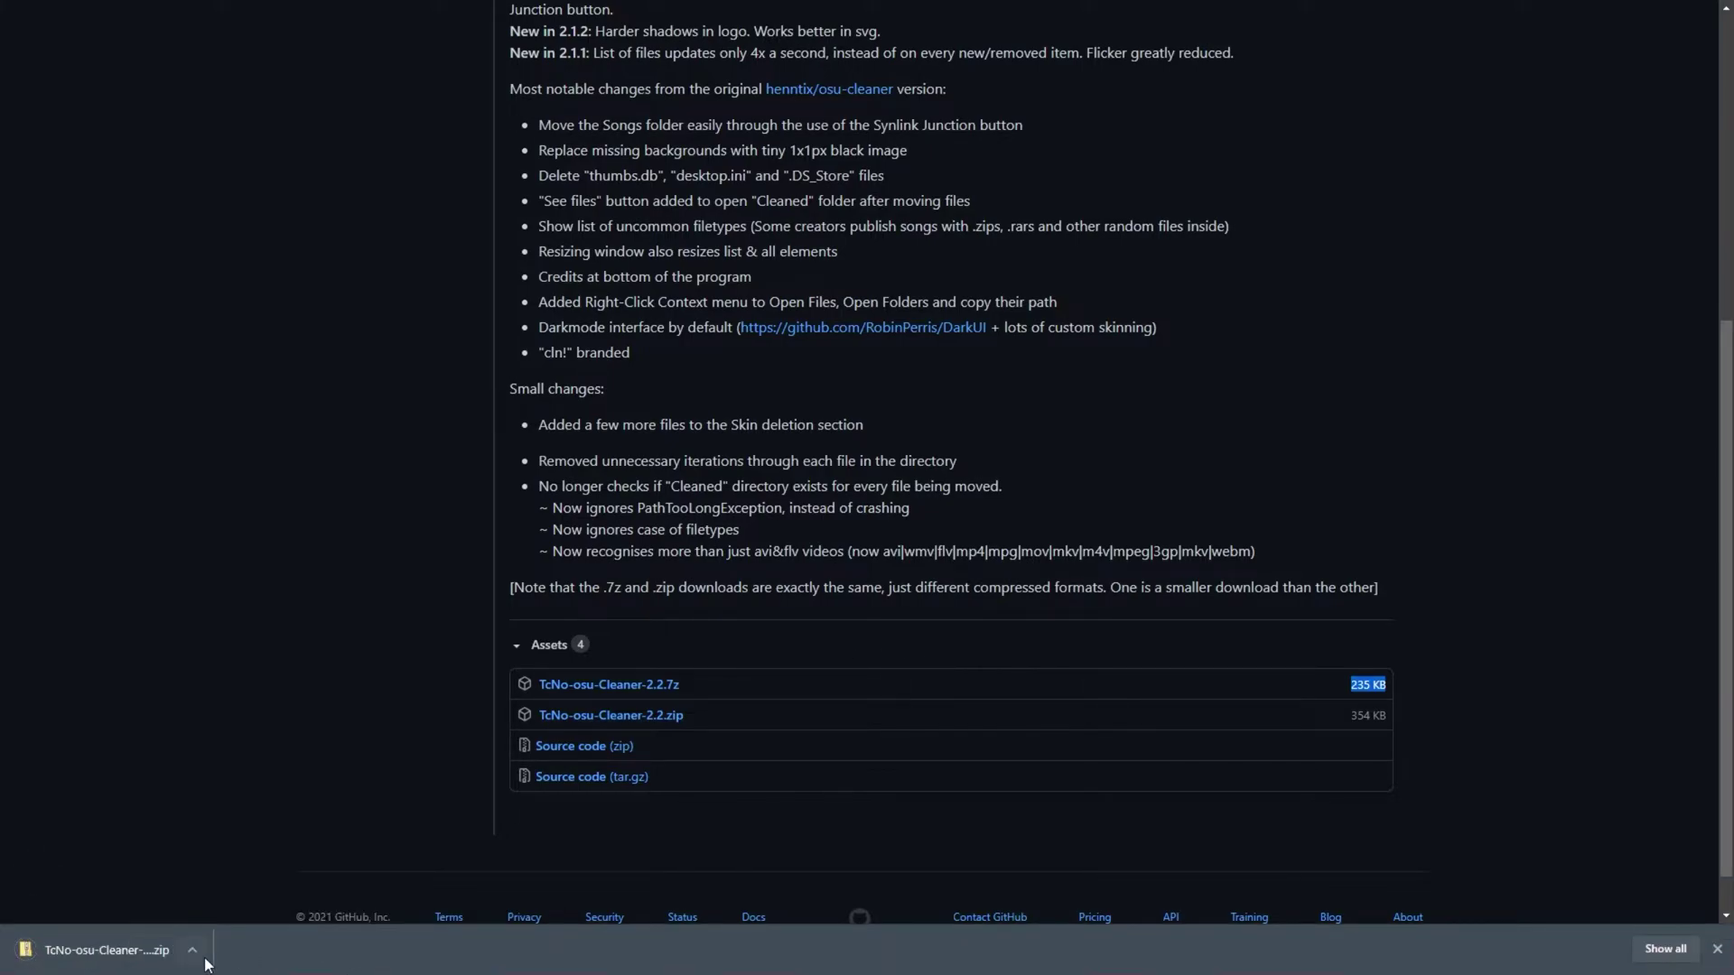
- Open the downloaded zip archive in File Explorer and select its TcNo-osu-Cleaner-2.2 folder
left_click(129, 953)
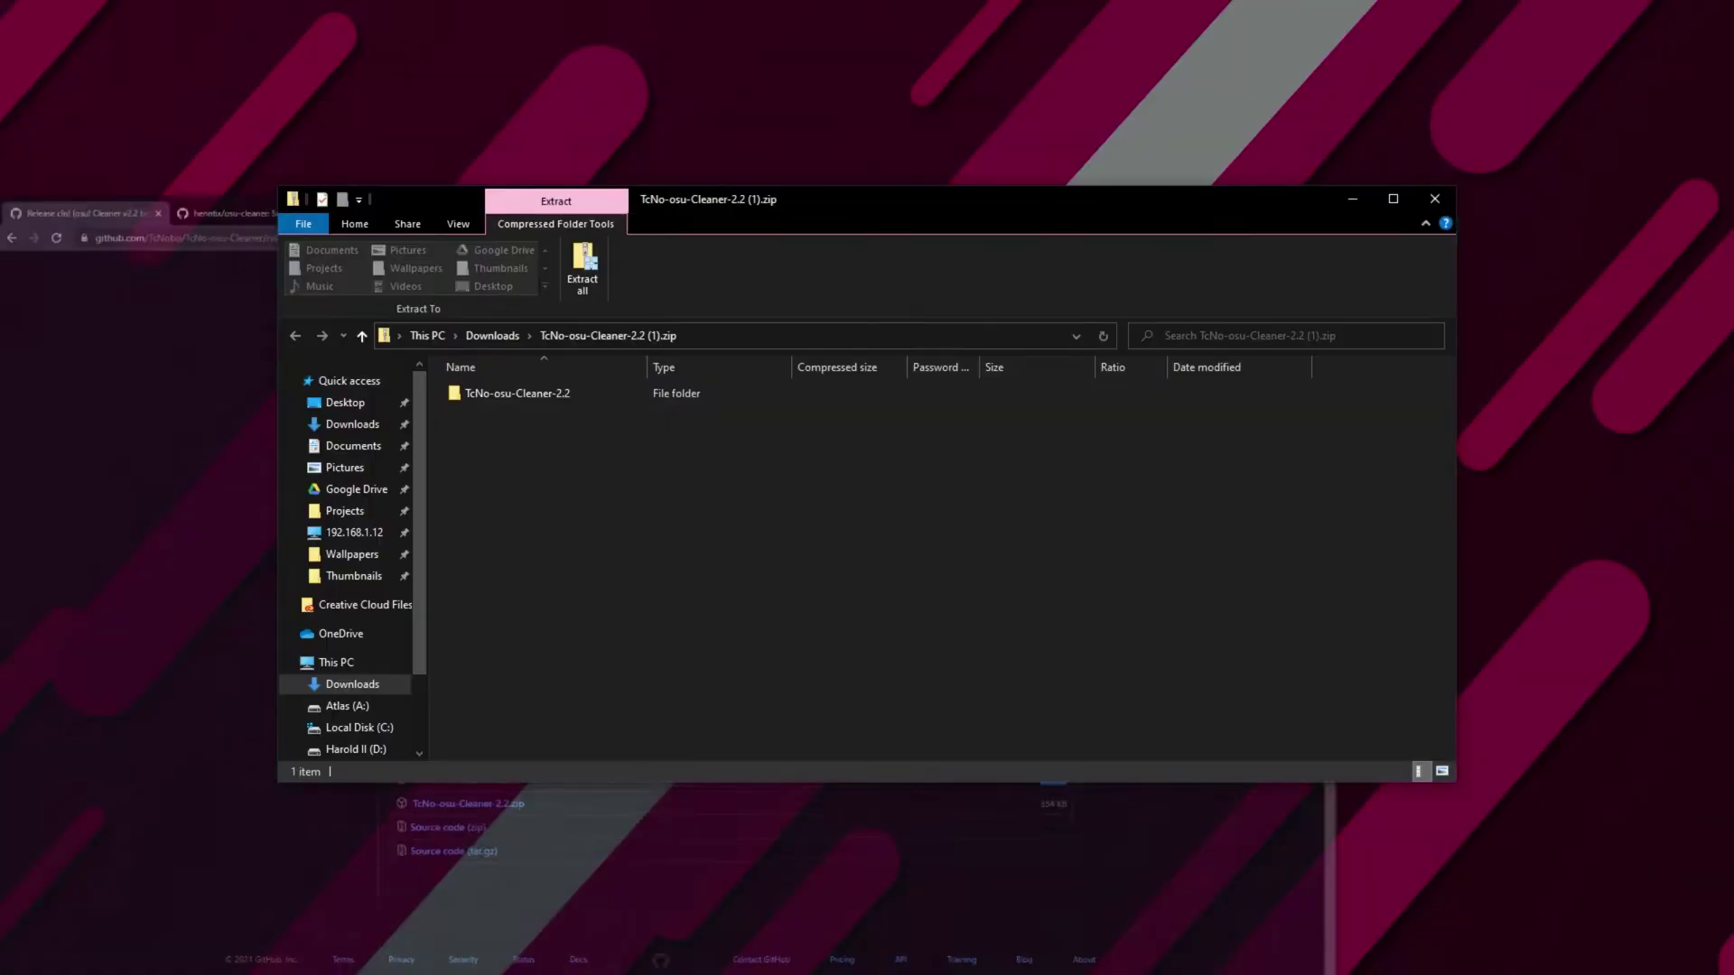
left_click_drag(735, 203, 1009, 204)
left_click(788, 390)
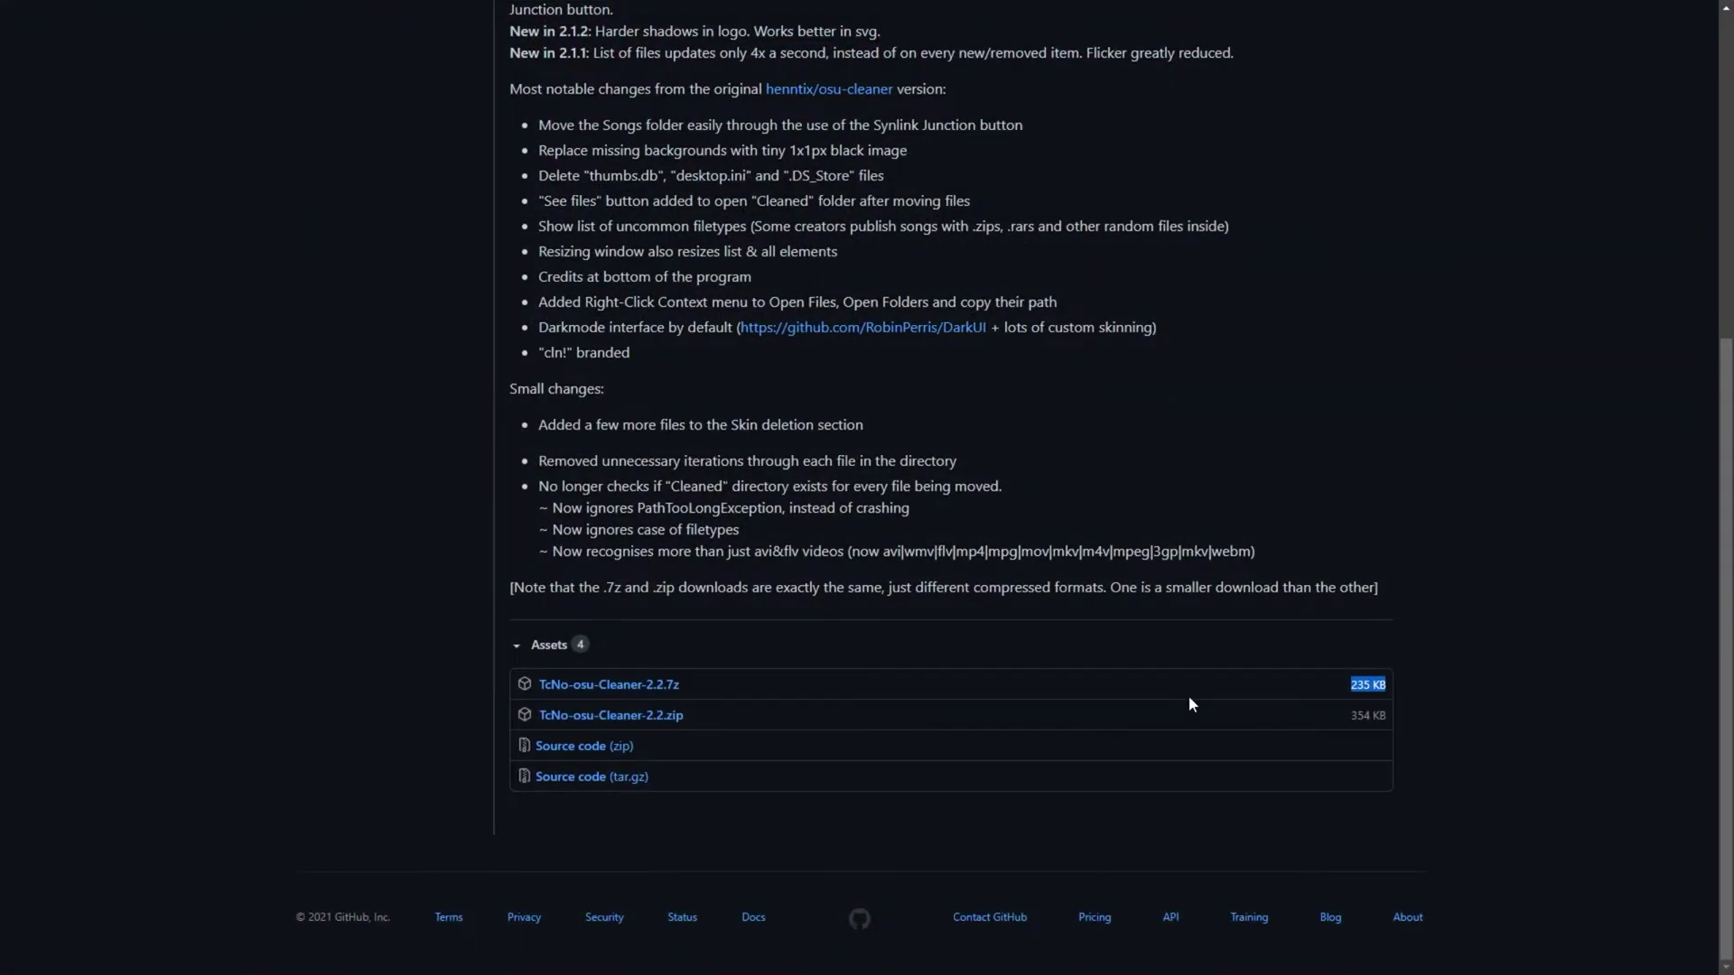
- Return to the TcNo-osu-Cleaner repository page in the browser and go to the README's required runtimes section
left_click(1134, 599)
key("Home")
left_click(121, 79)
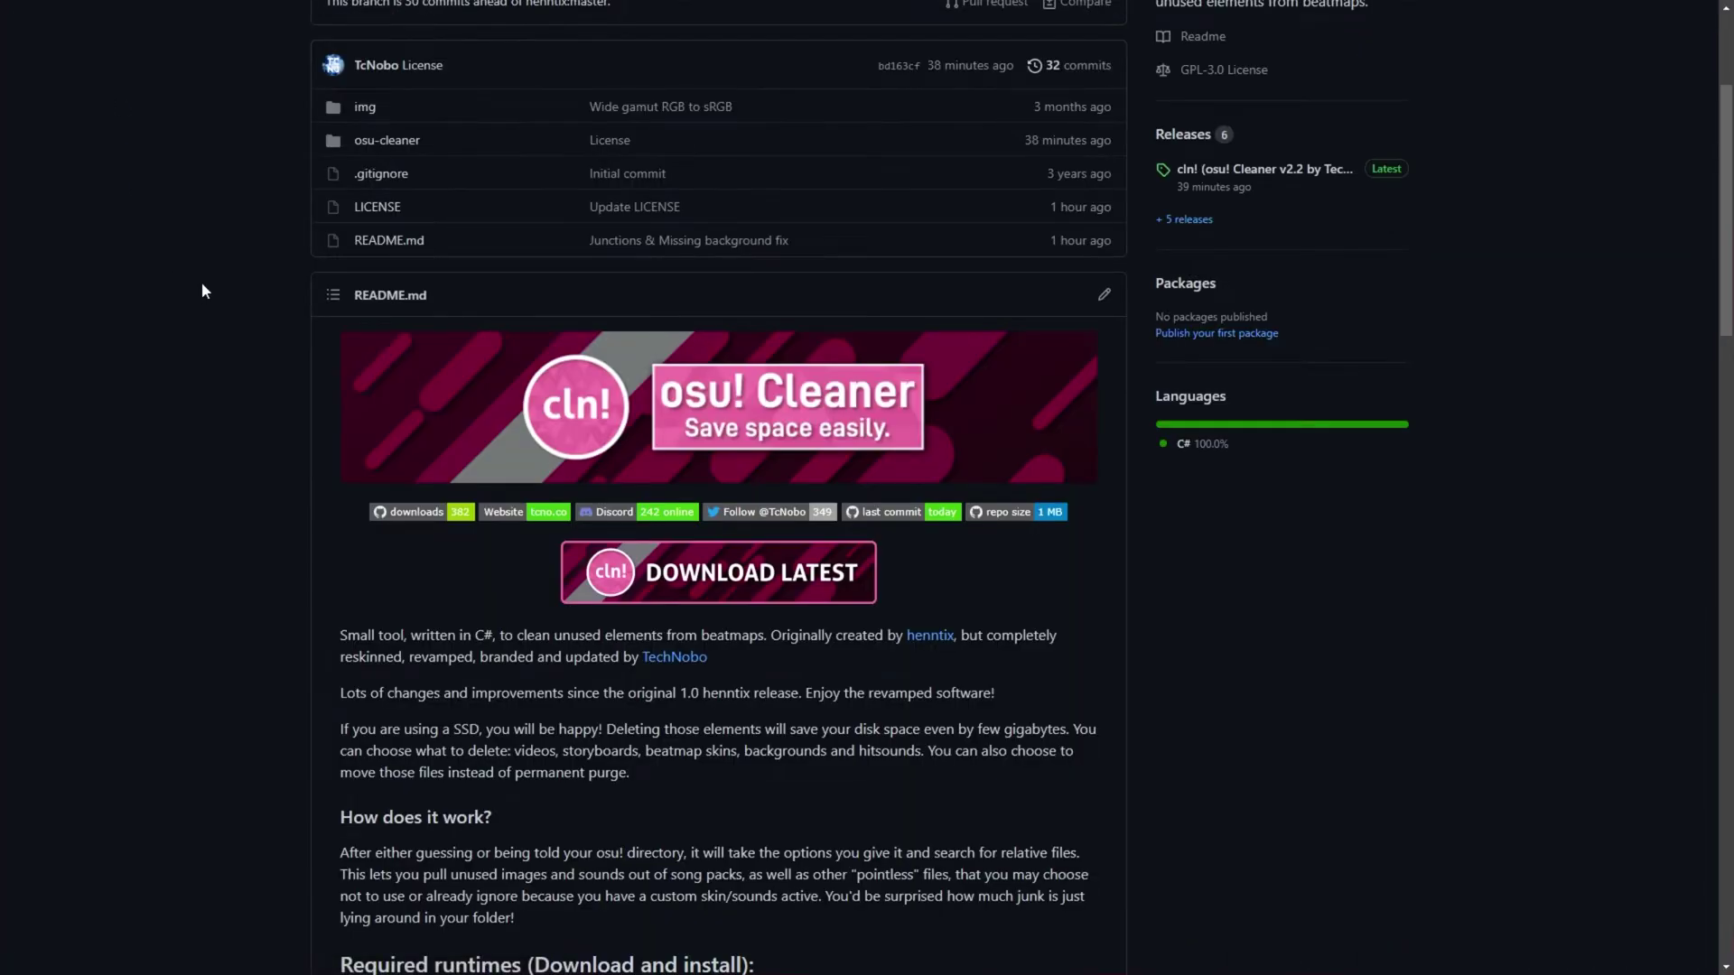
scroll(186, 318, "down", 6)
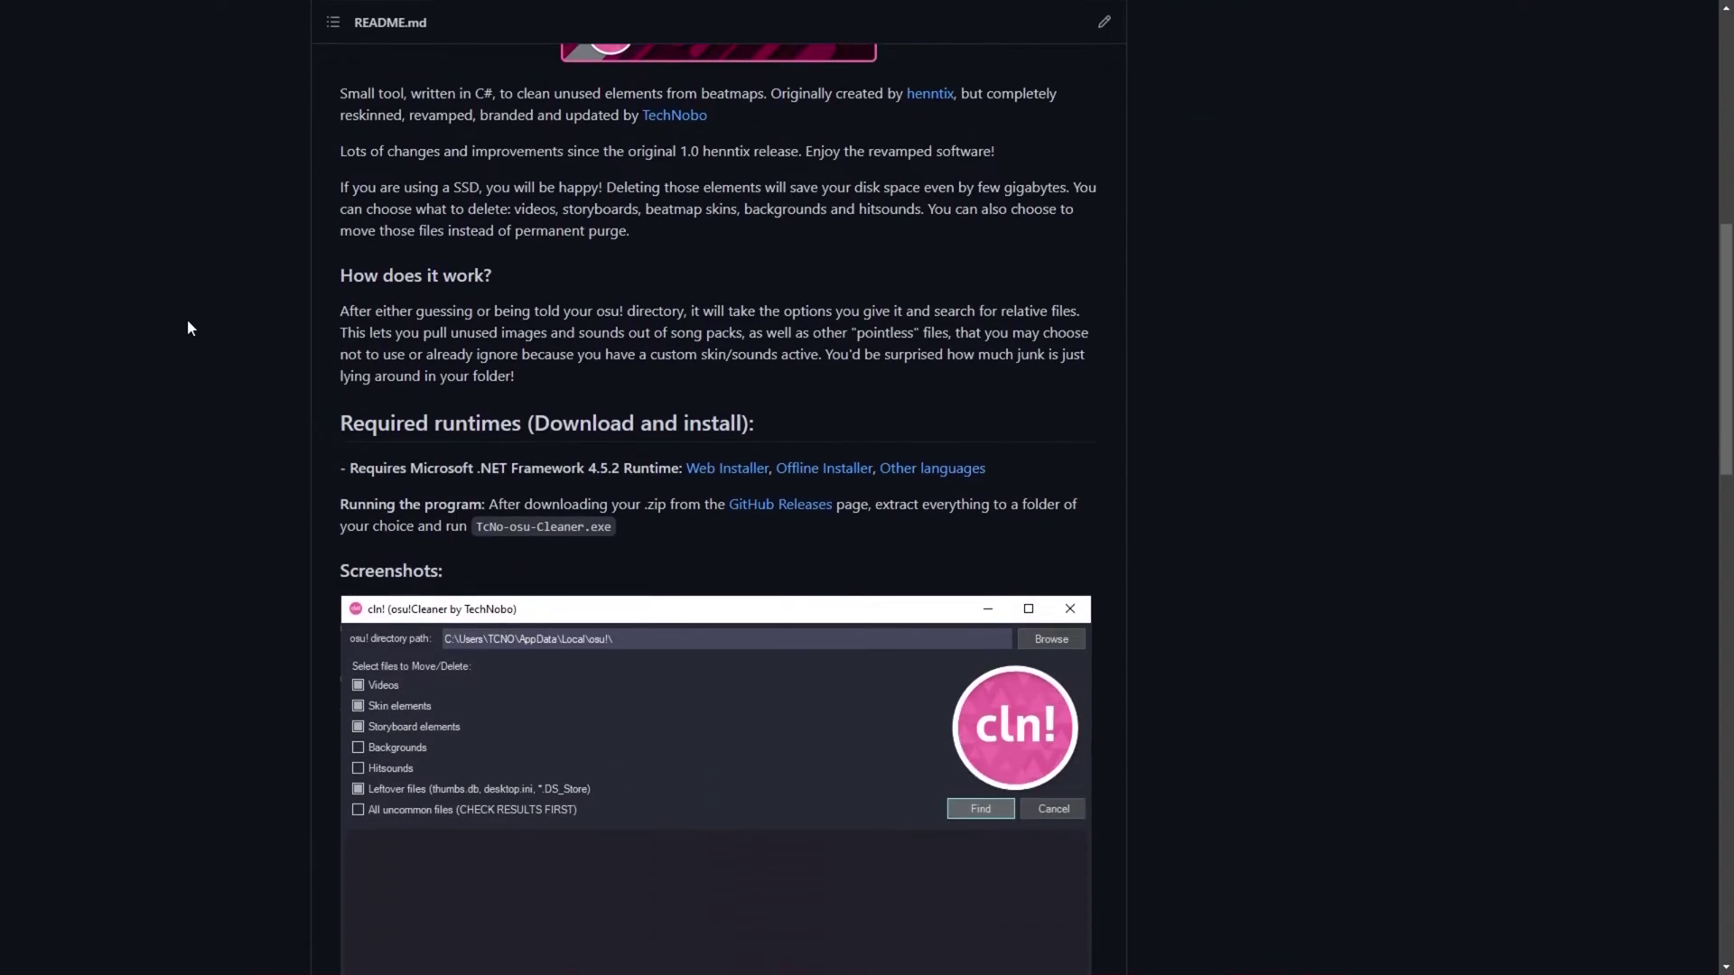
- Highlight the Microsoft .NET Framework 4.5.2 Runtime requirement in the README and open its Web Installer link
left_click_drag(340, 430, 734, 428)
scroll(734, 428, "down", 2)
left_click_drag(343, 287, 709, 287)
left_click(697, 311)
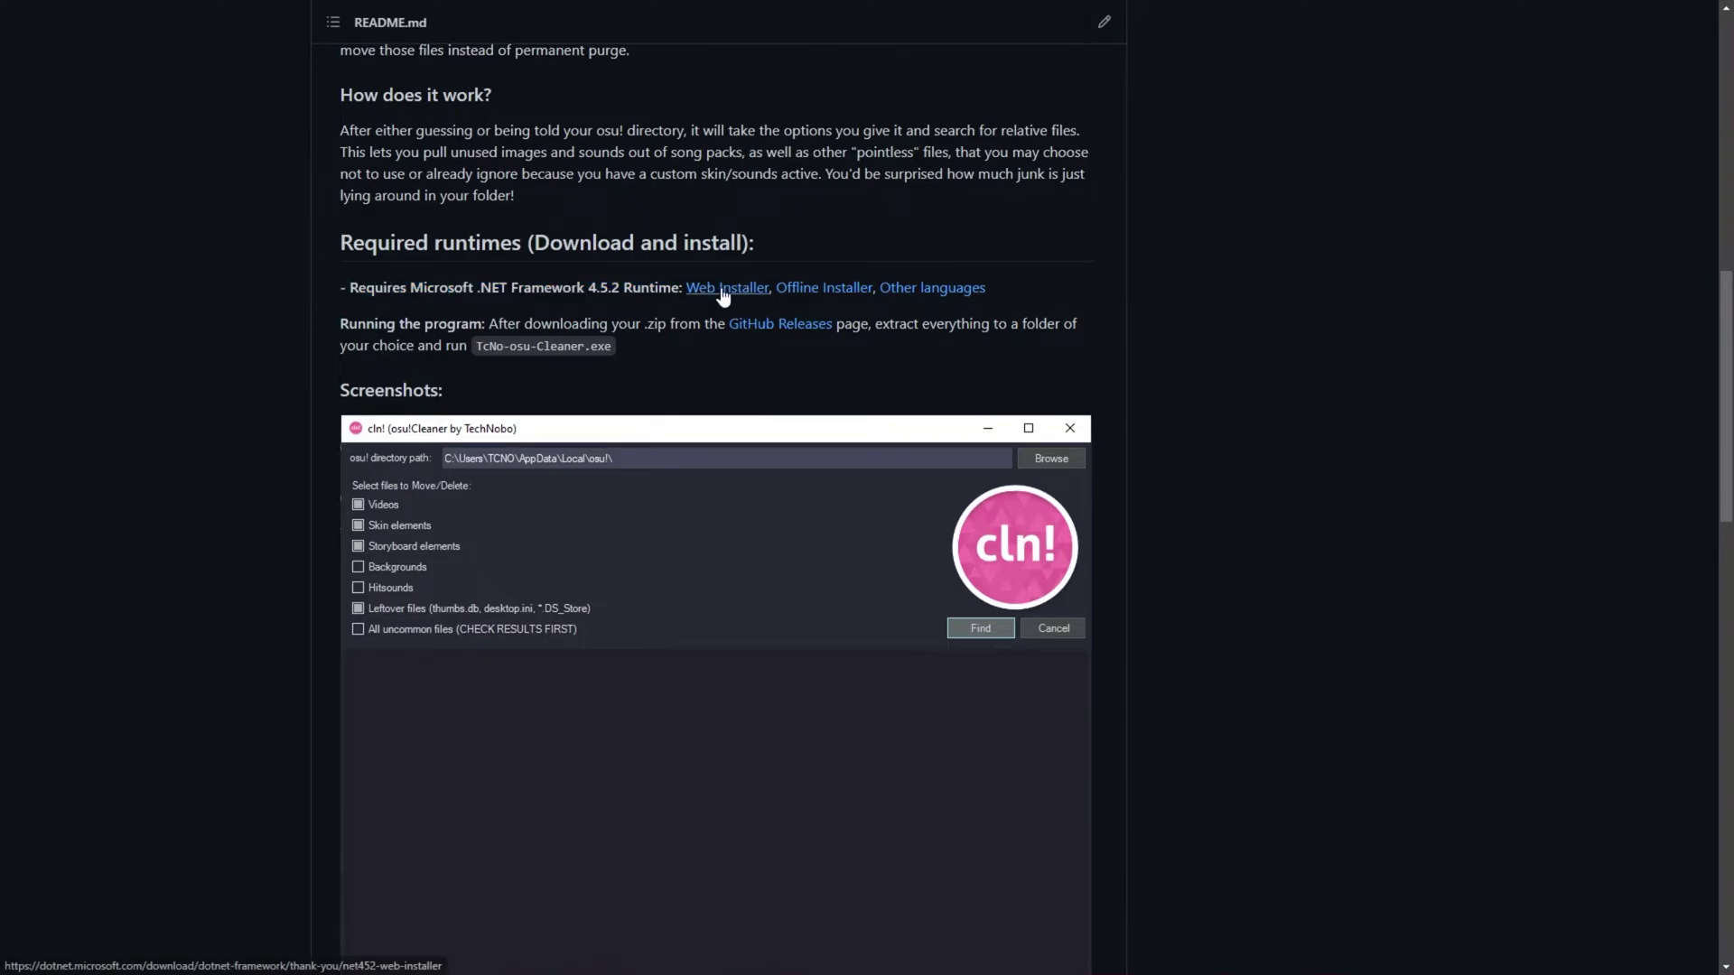
left_click_drag(481, 287, 682, 288)
left_click(686, 316)
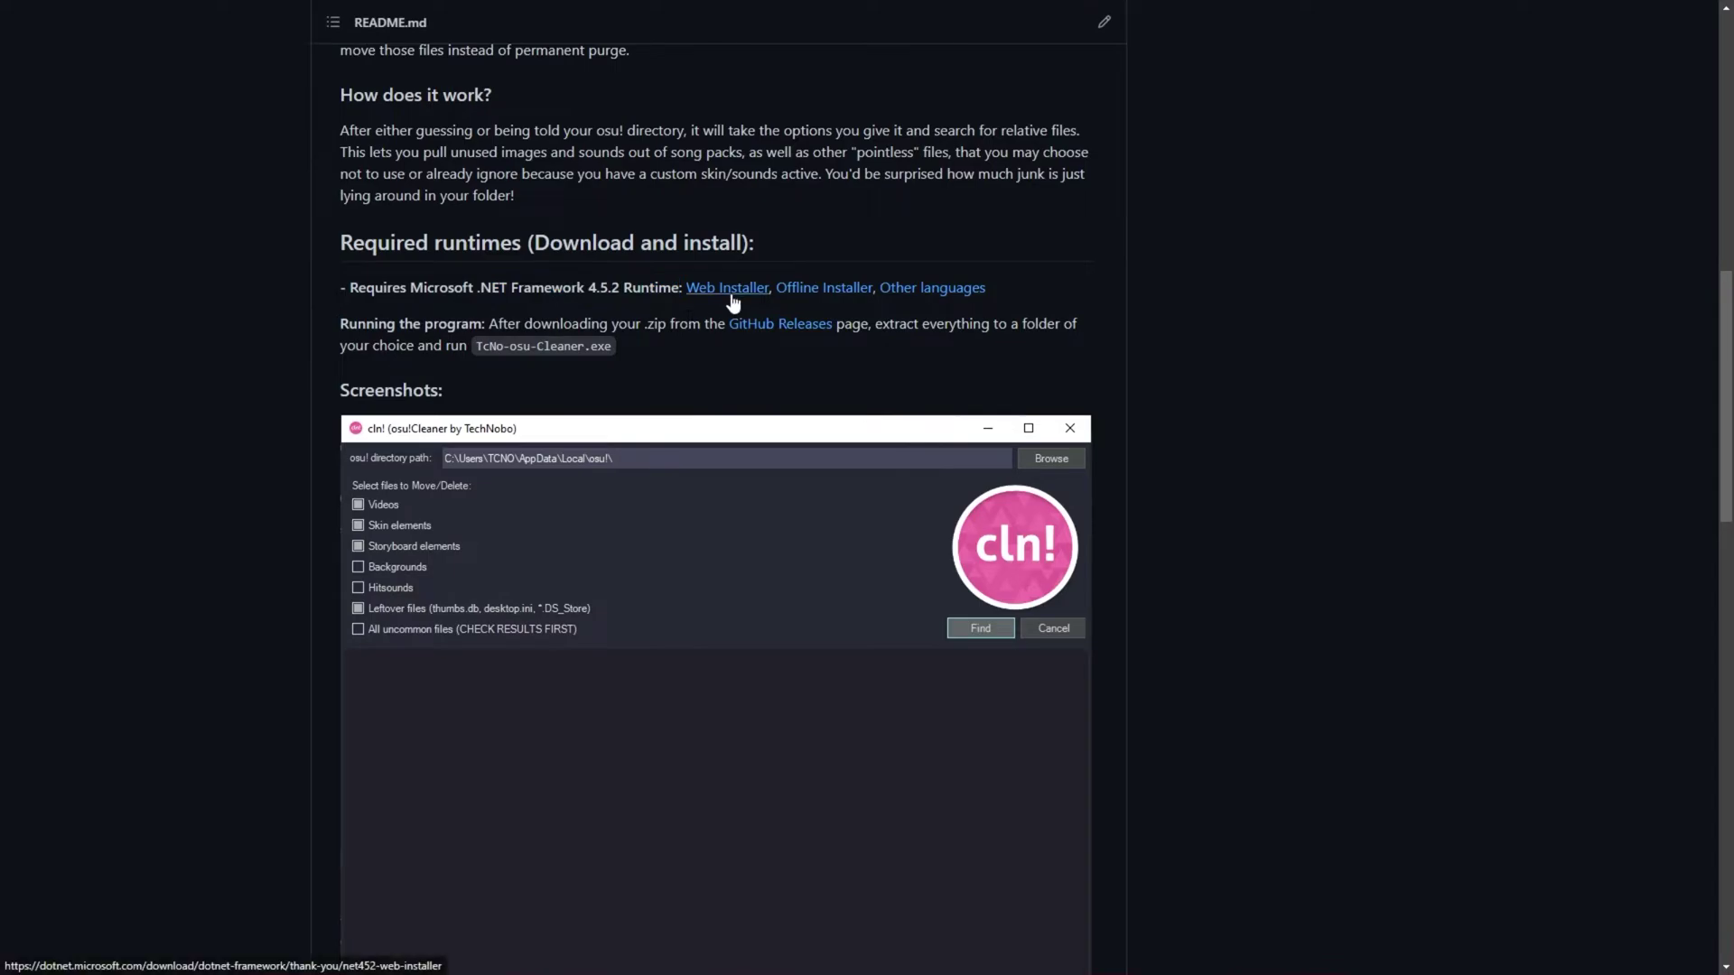
left_click(700, 290)
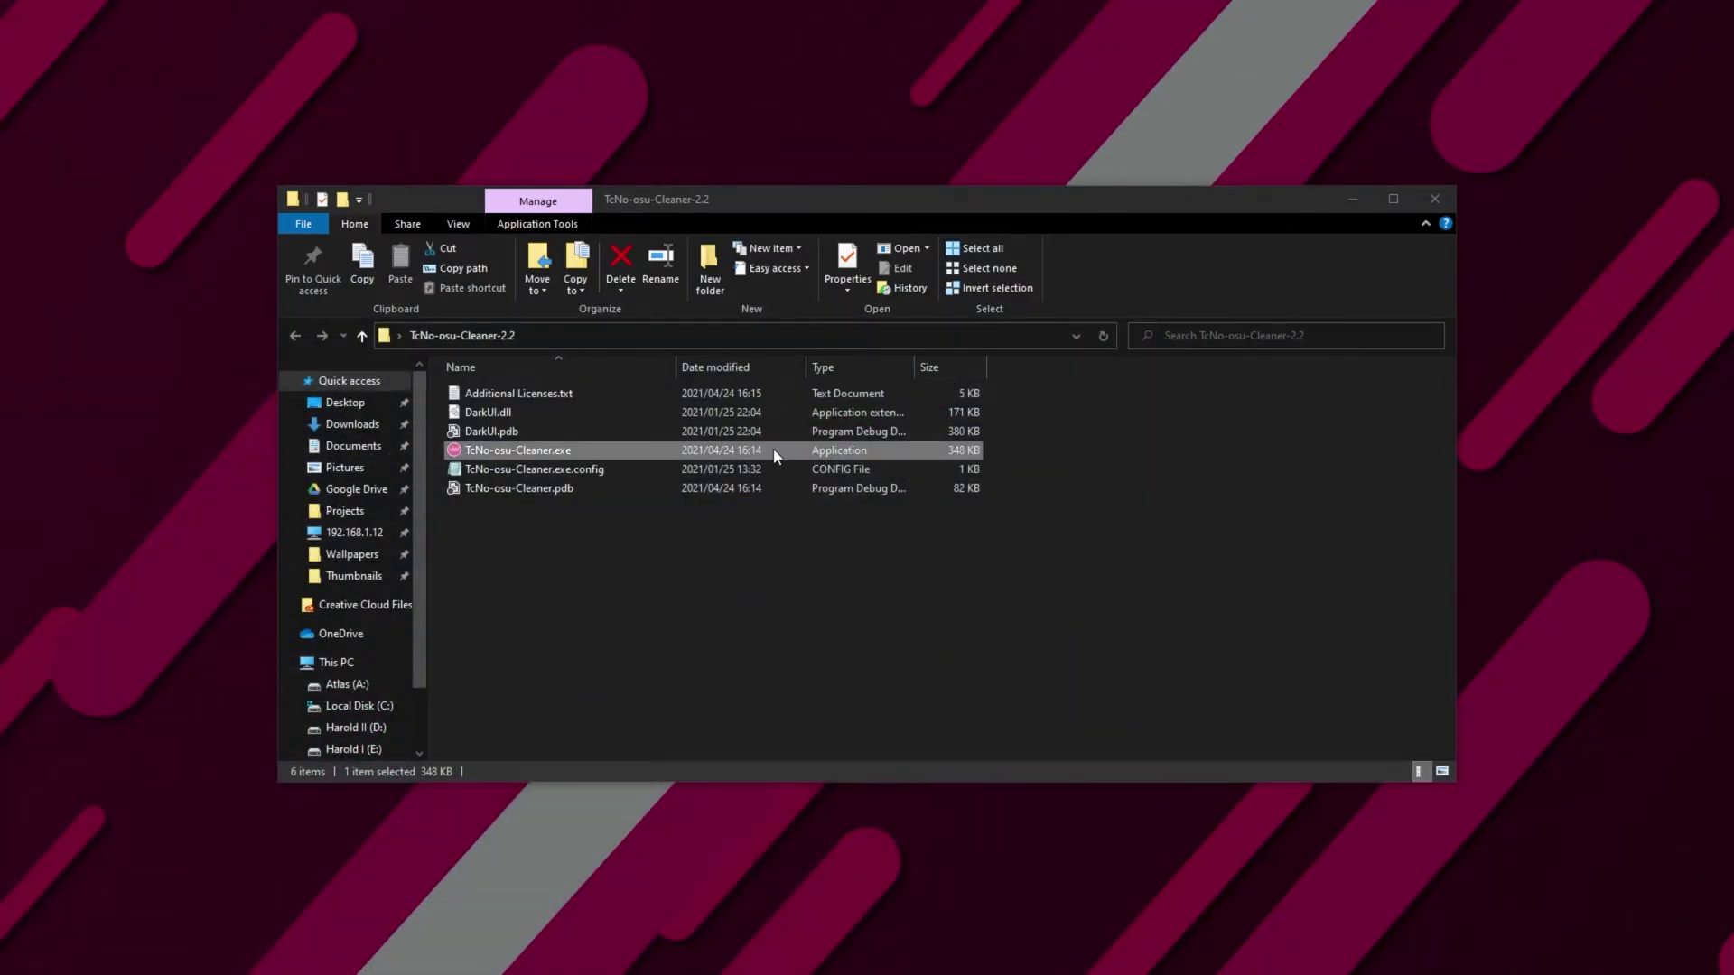
- Launch TcNo-osu-Cleaner.exe, find the Backgrounds files in the osu! directory and select all results
double_click(773, 449)
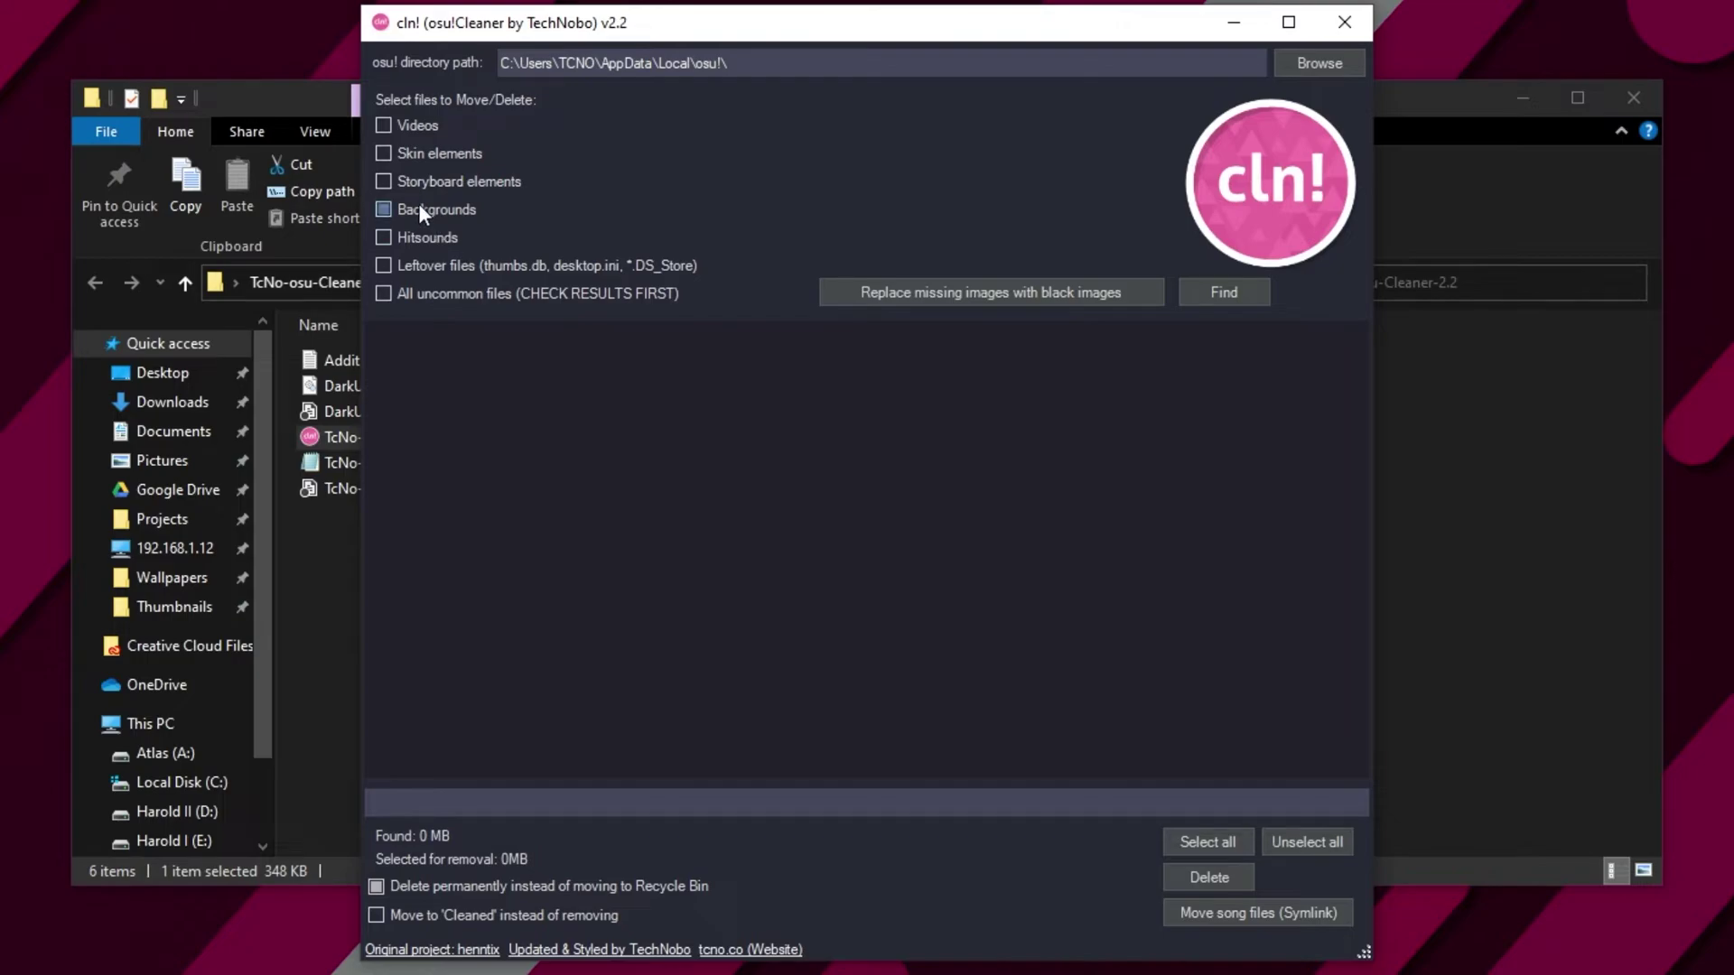
left_click(1235, 301)
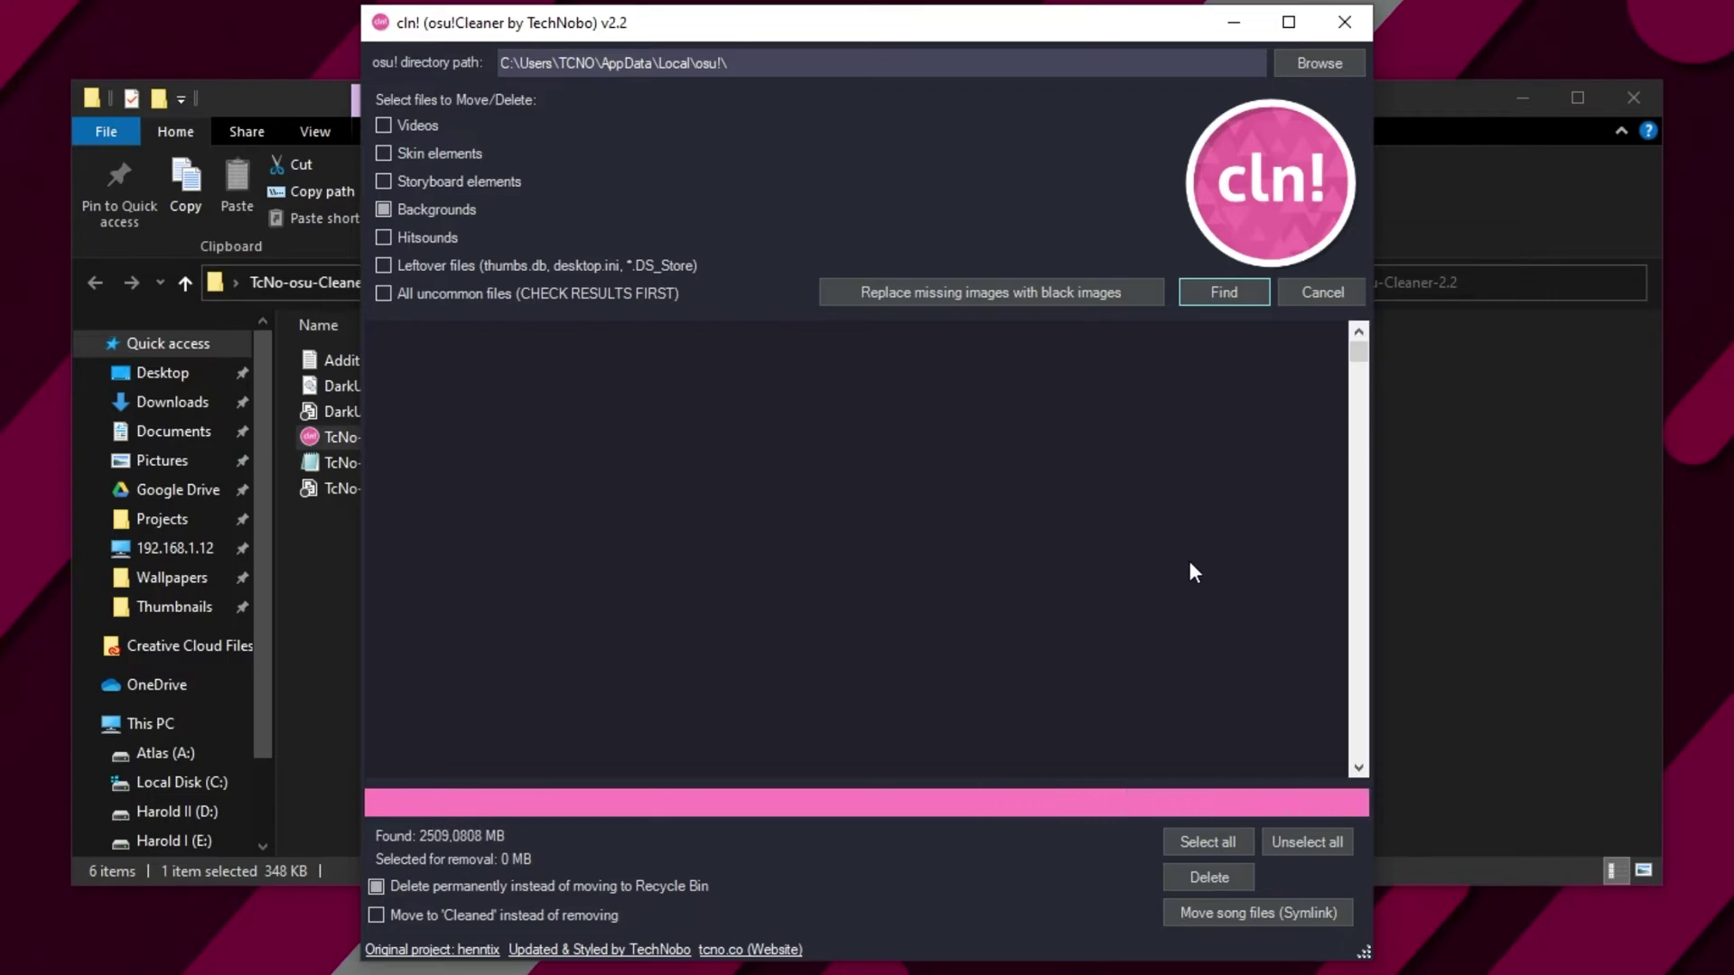
scroll(1171, 575, "down", 10)
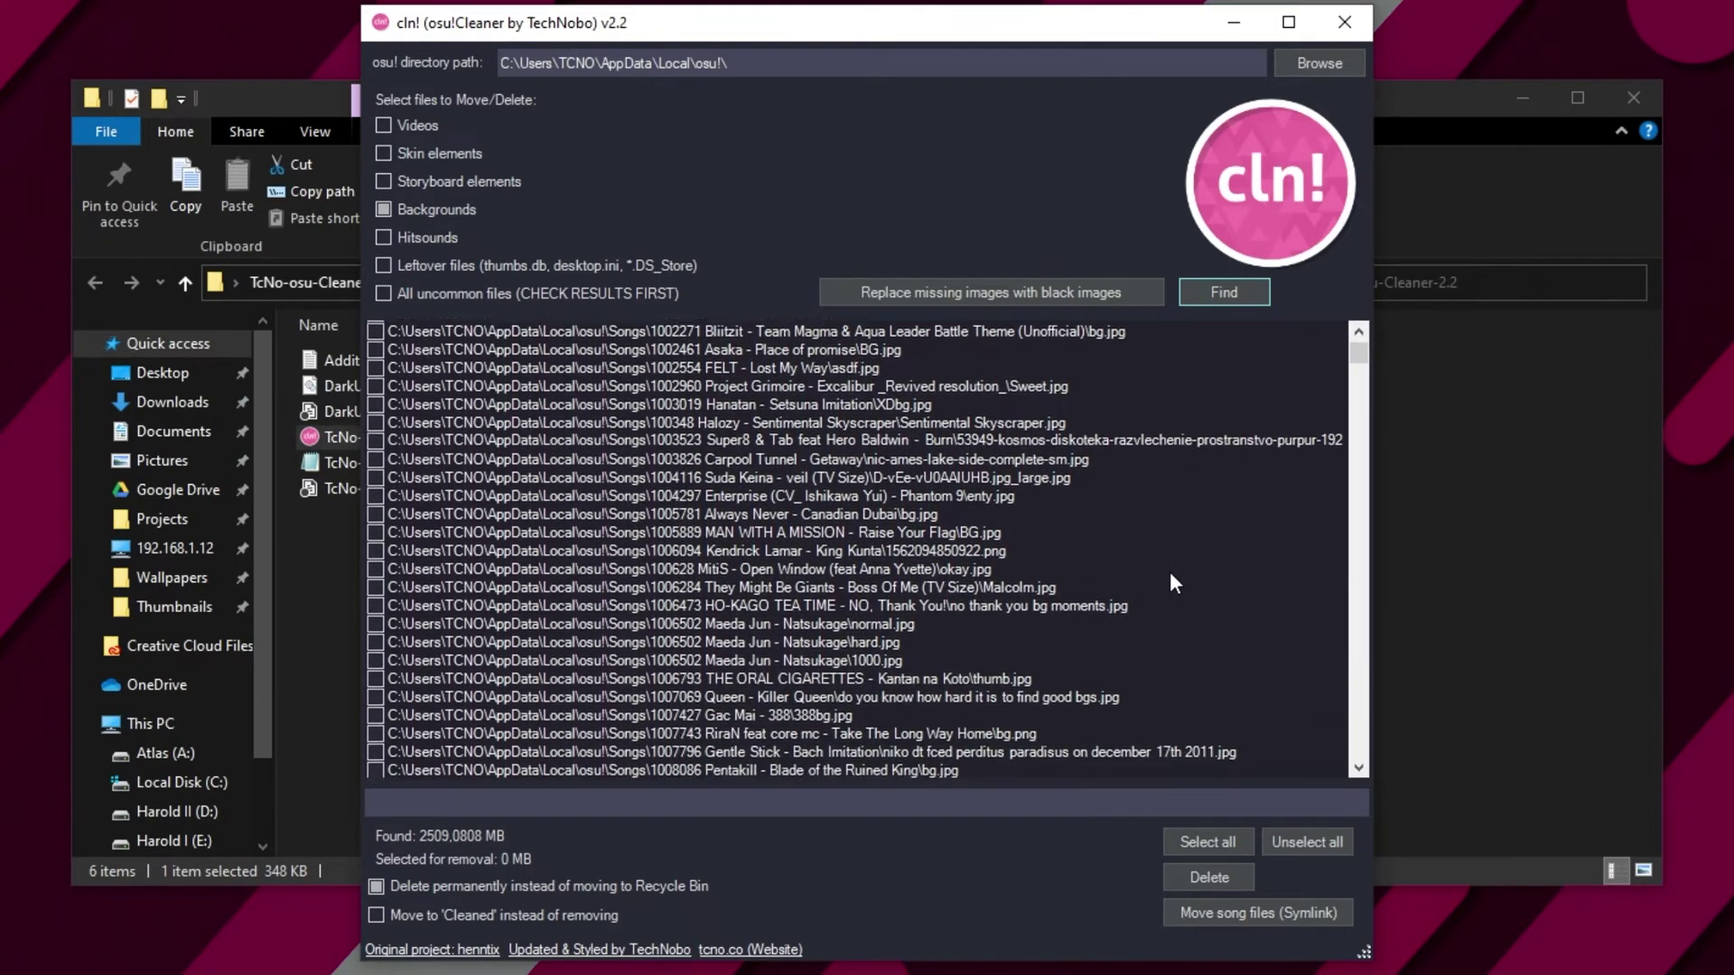
mouse_move(1359, 359)
left_mouse_down()
mouse_move(1356, 765)
mouse_move(1368, 350)
left_mouse_up()
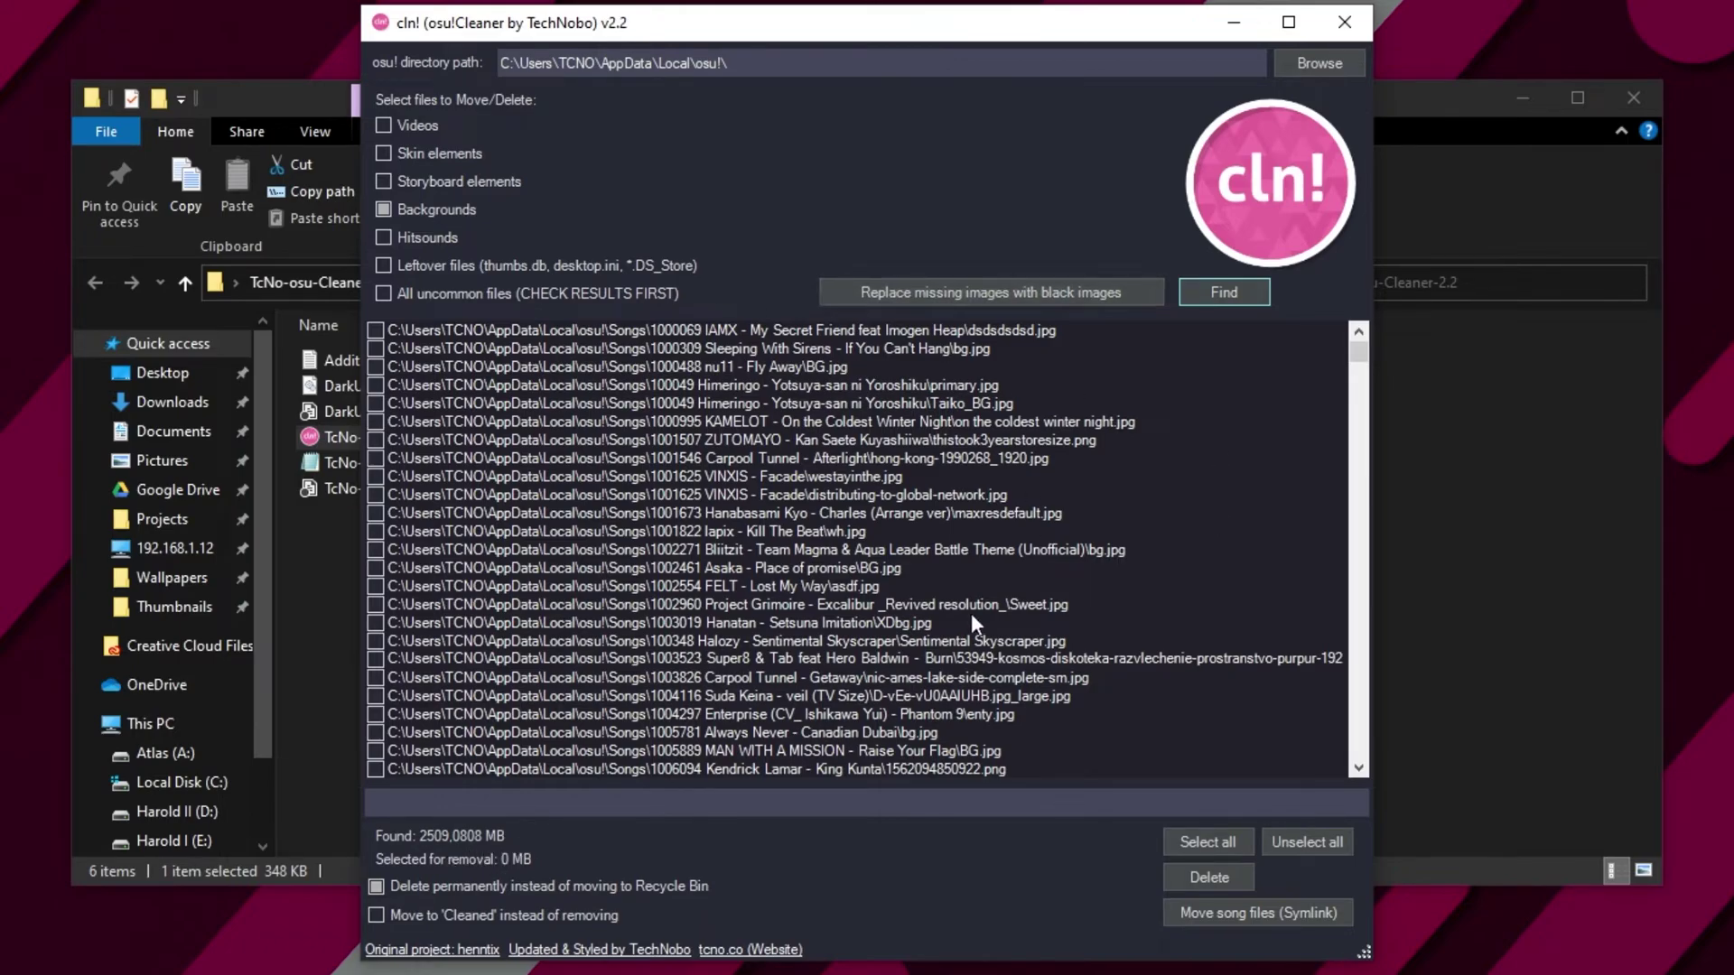
left_click(1196, 849)
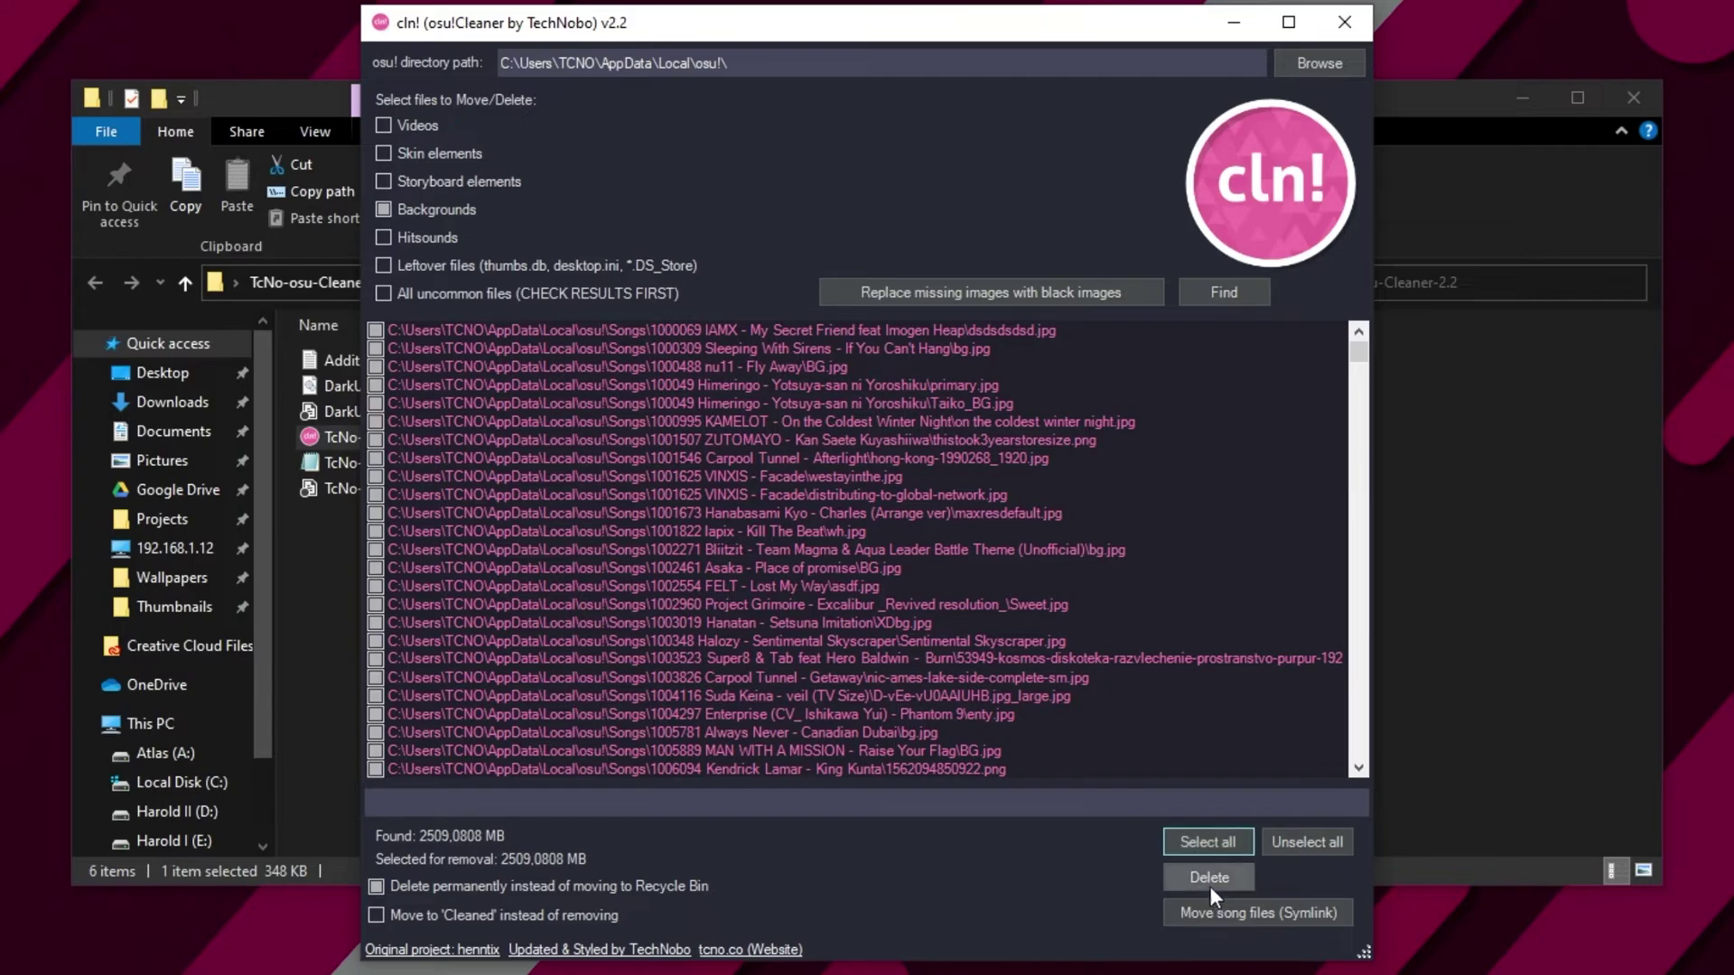
- Check the Songs and Songs_ folders inside the osu! directory in File Explorer, and return to the cleaner
left_click(1482, 674)
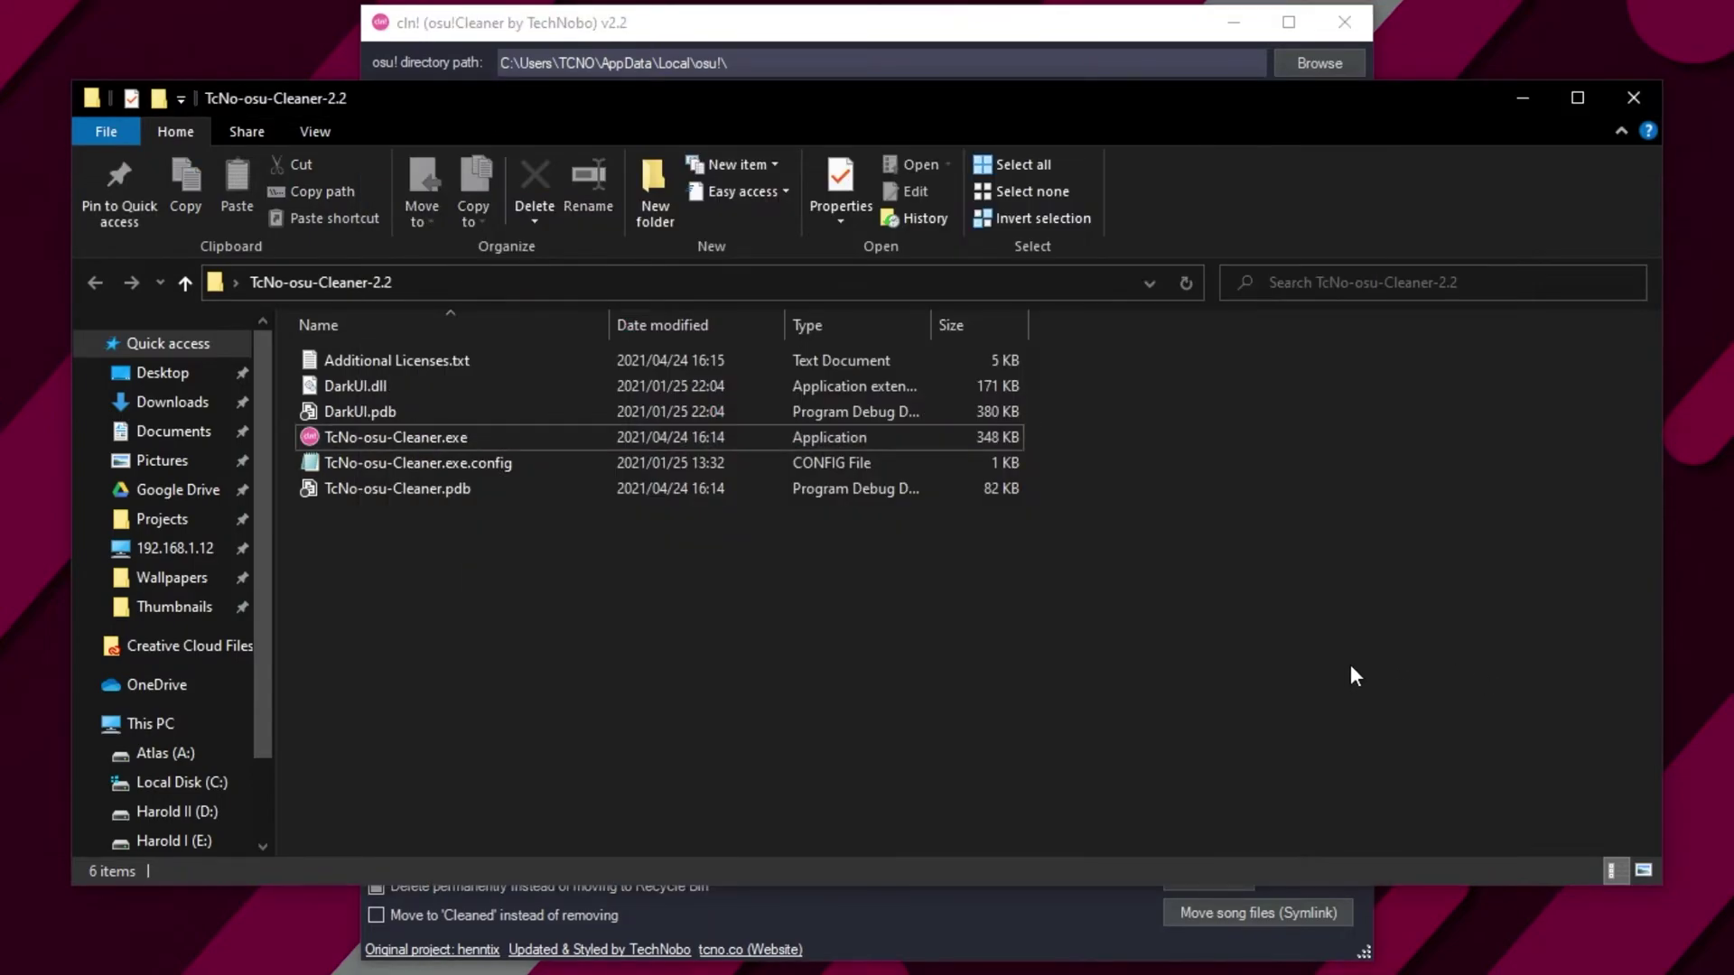
left_click(1229, 71)
left_click(930, 65)
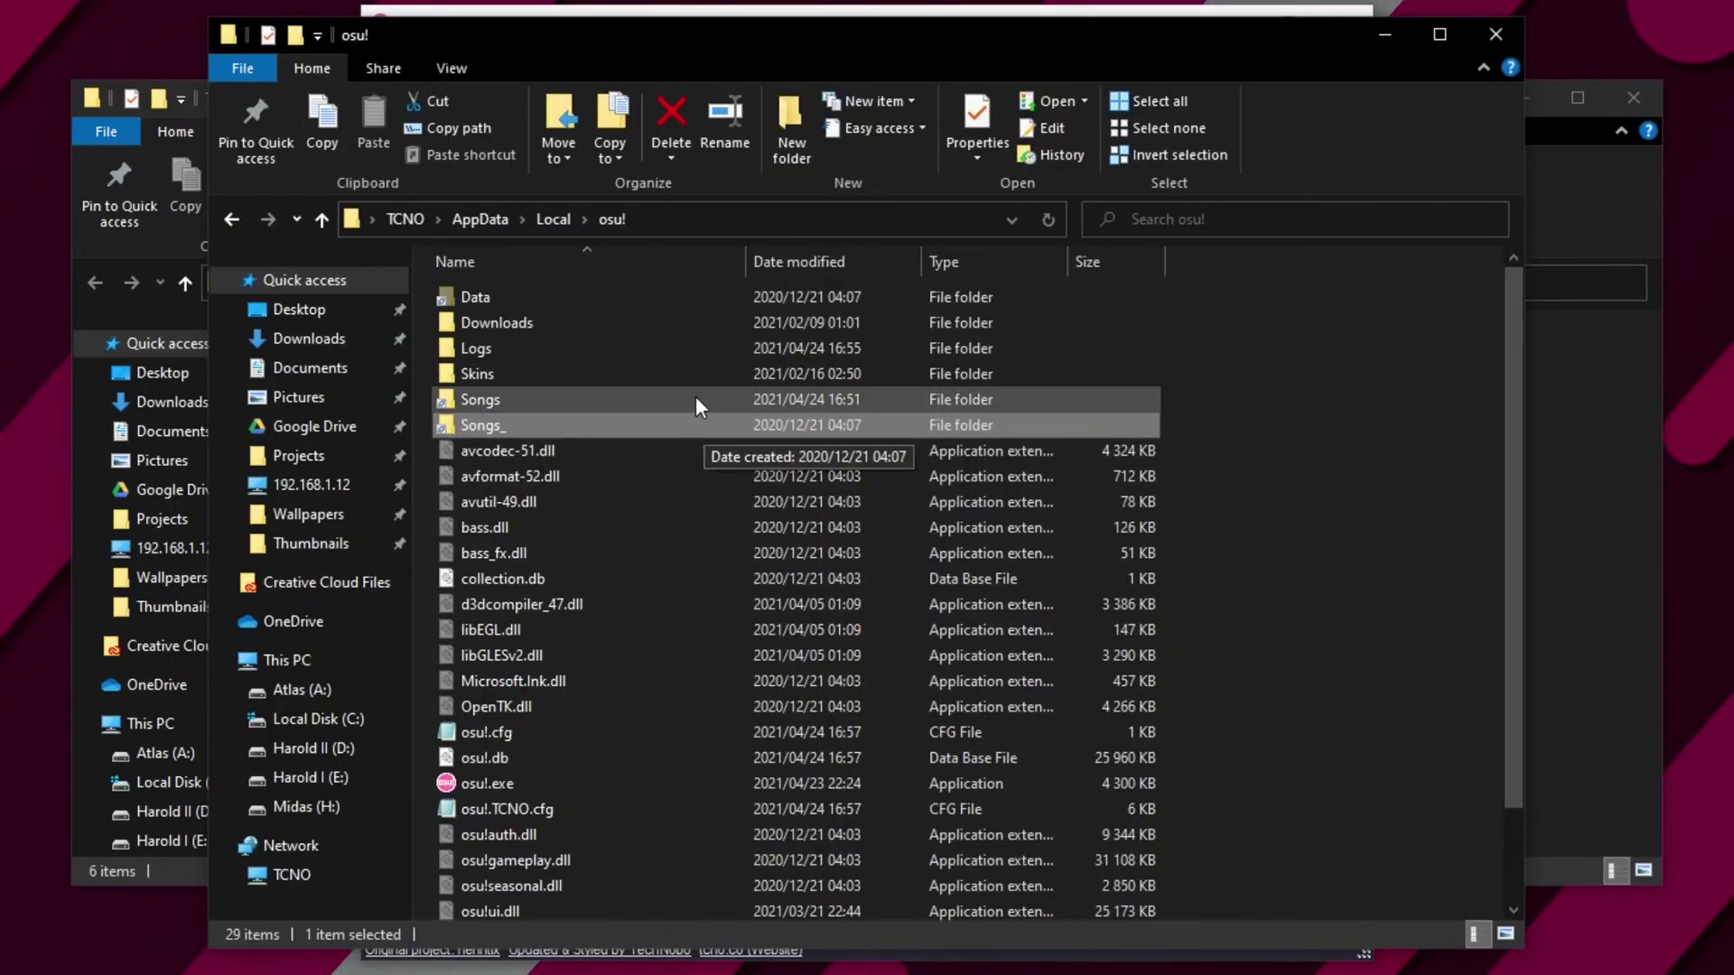
left_click(690, 426)
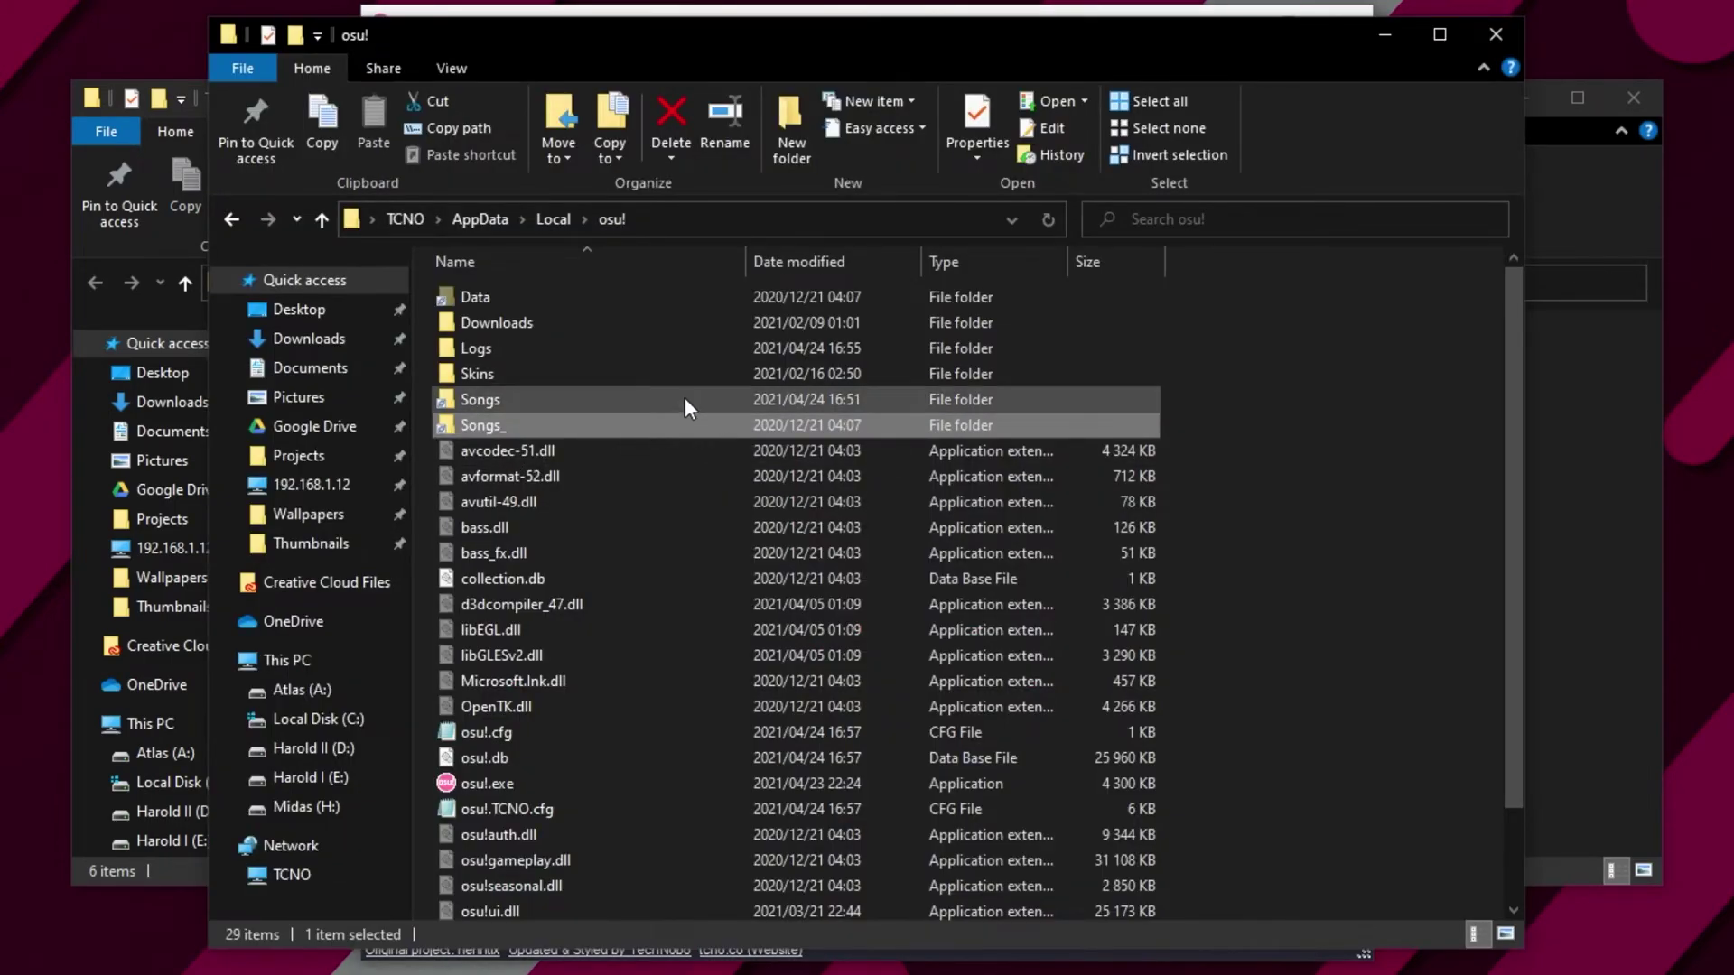
left_click(1386, 36)
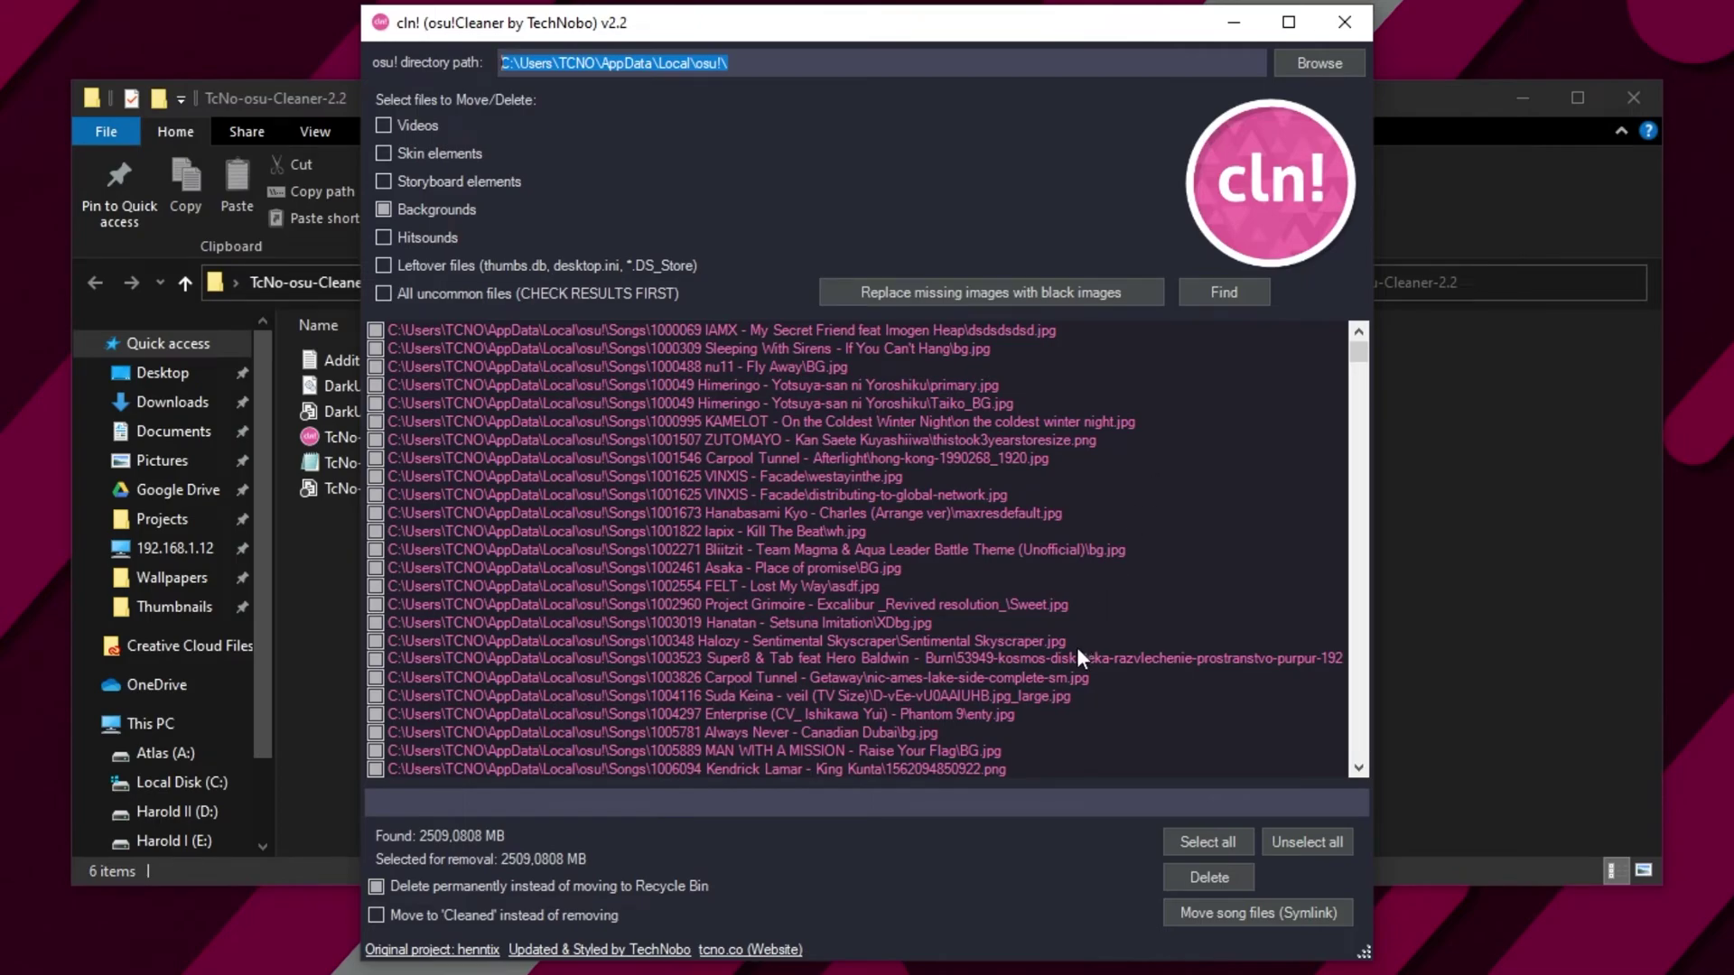
- Add Videos to the Backgrounds search, run it again and permanently delete all files found
left_click(400, 124)
left_click(1212, 293)
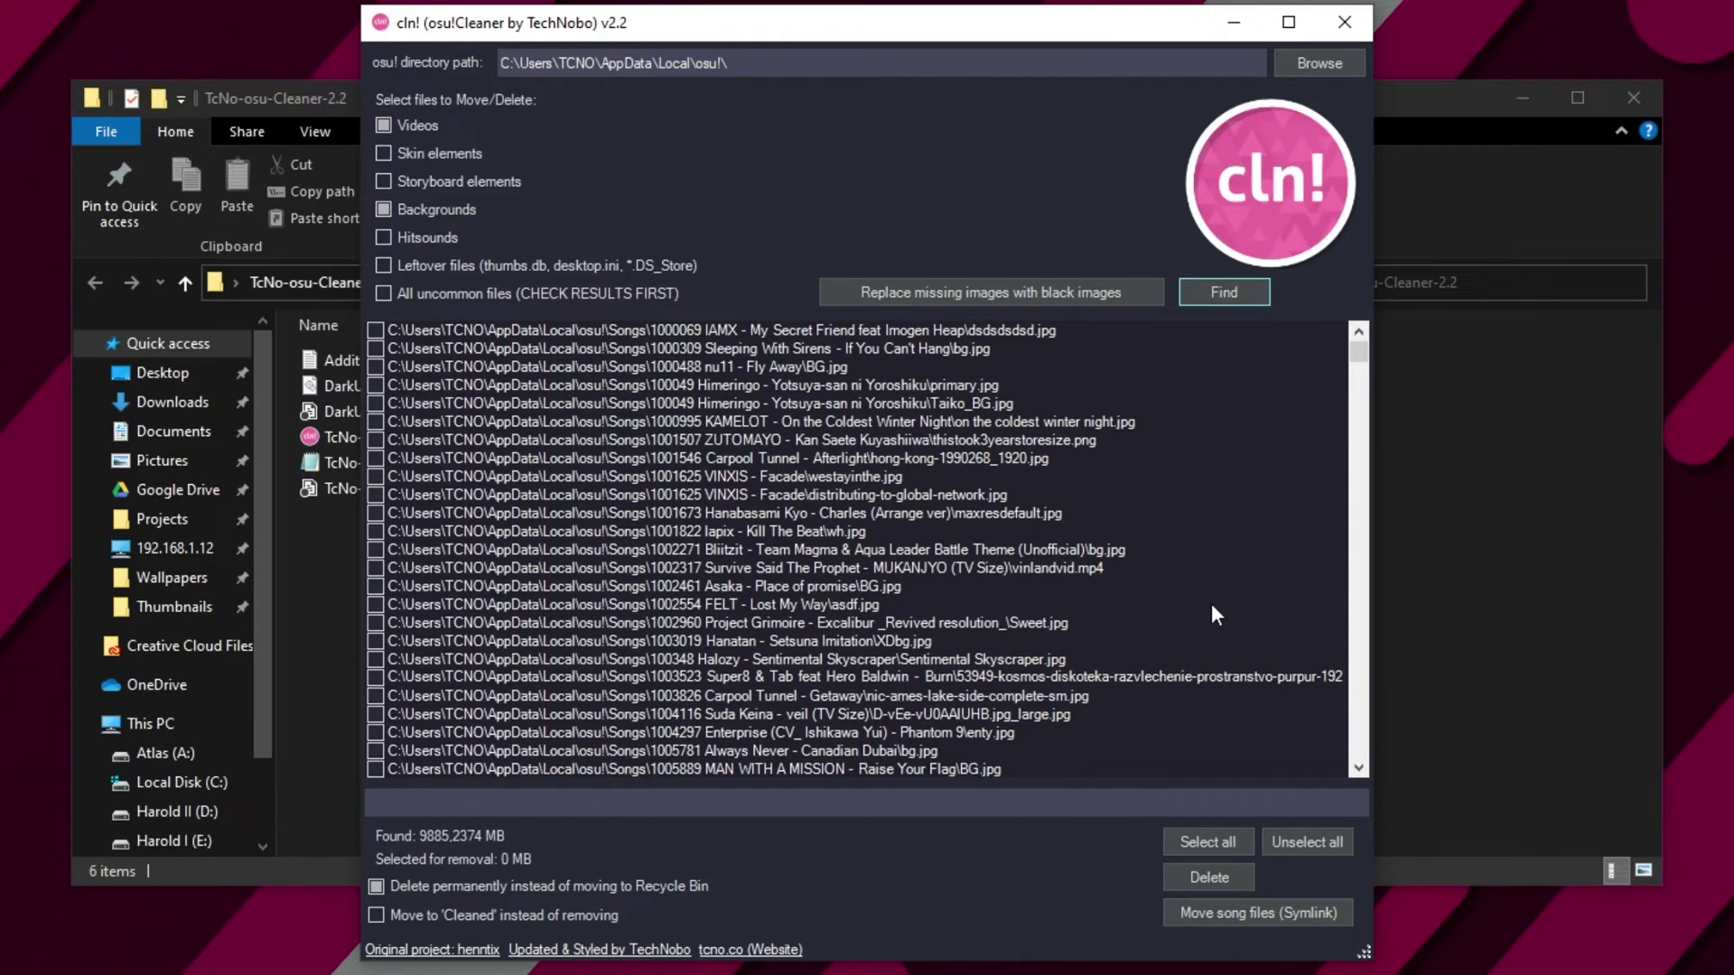
left_click(1182, 842)
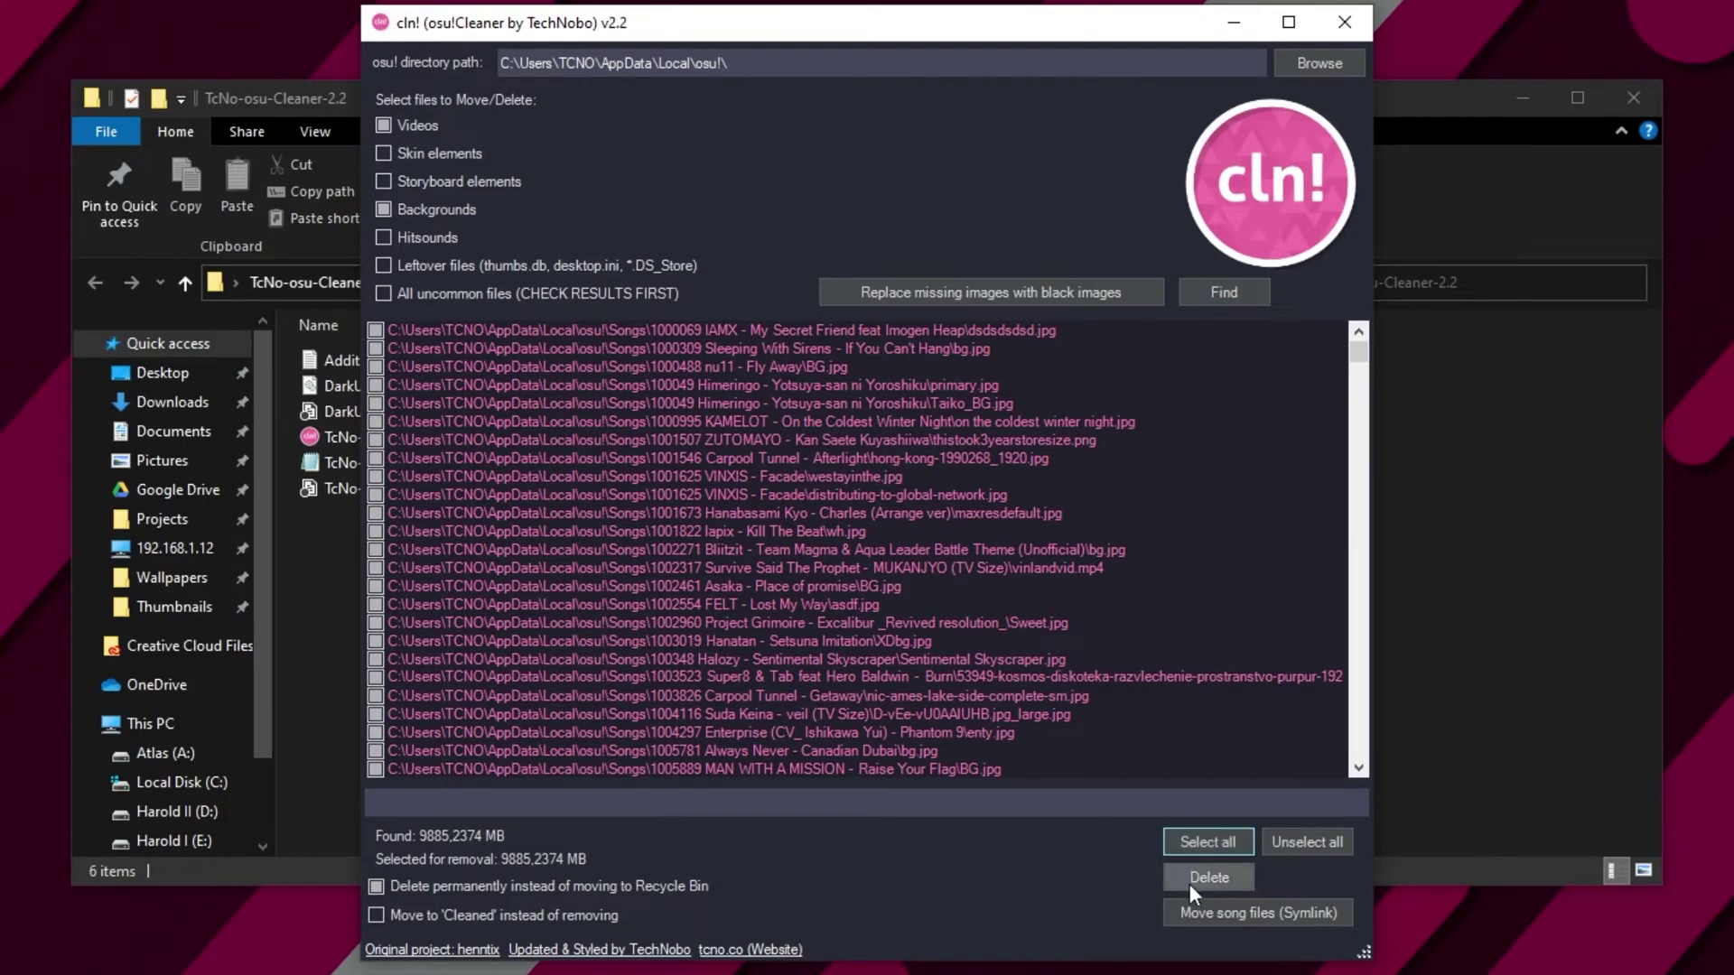
left_click(1188, 881)
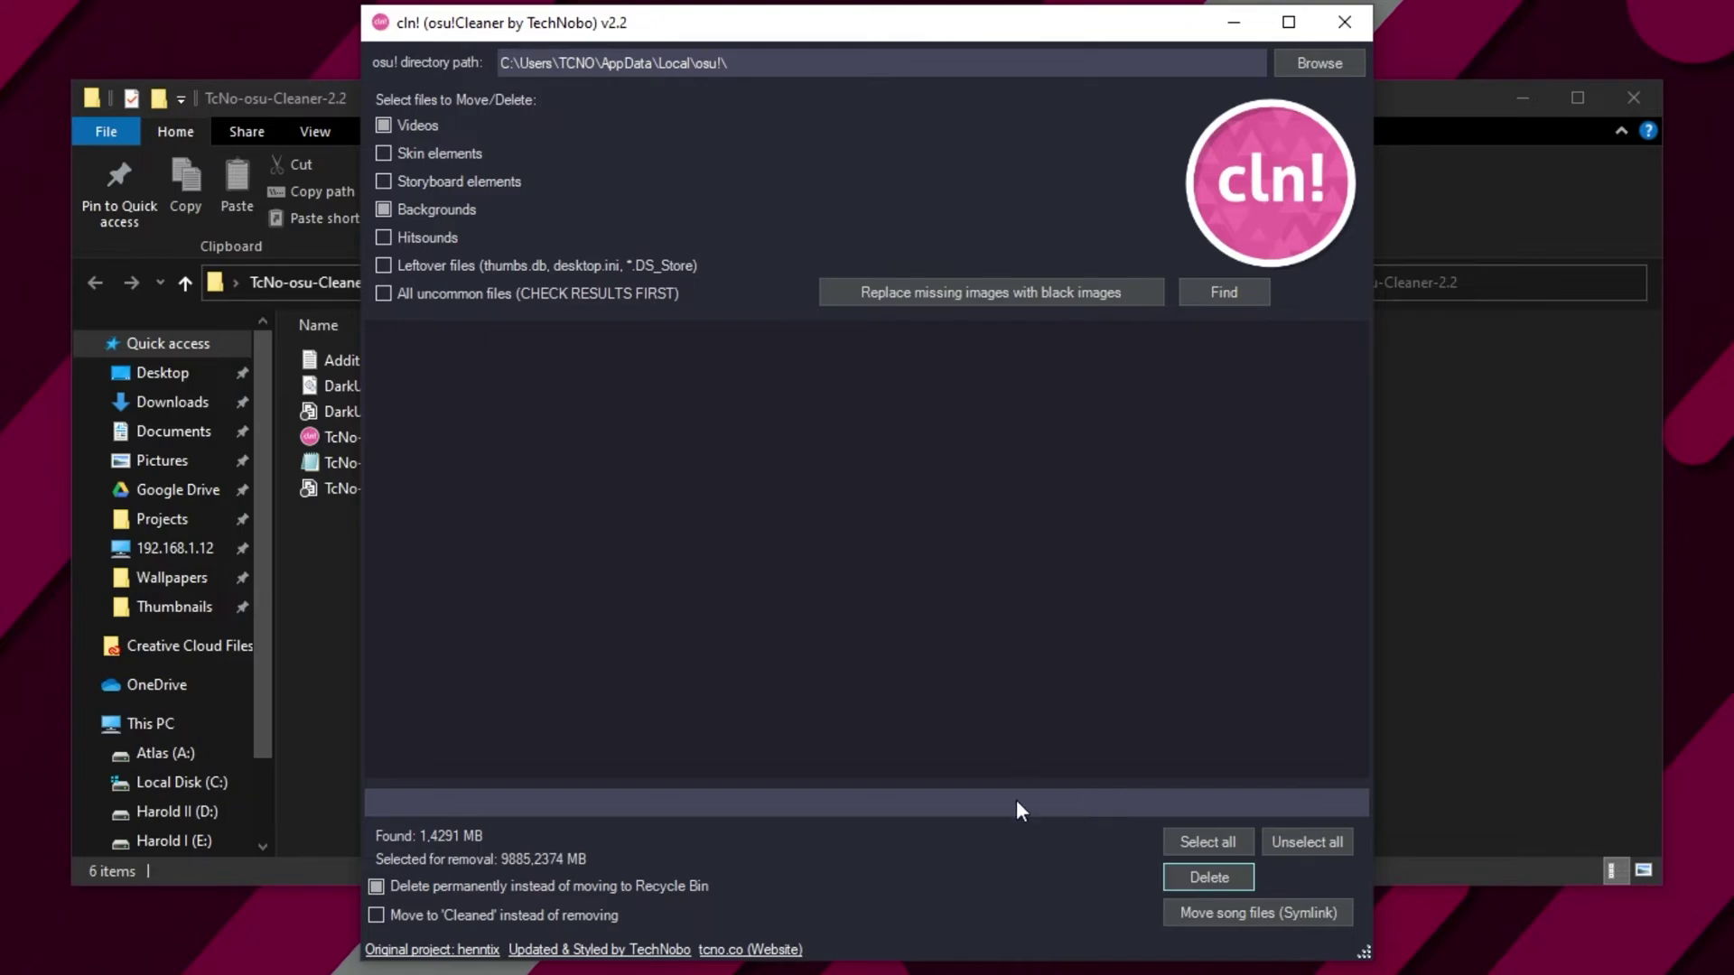
- Search again for remaining videos and backgrounds, and replace the missing images with black images
left_click(1220, 295)
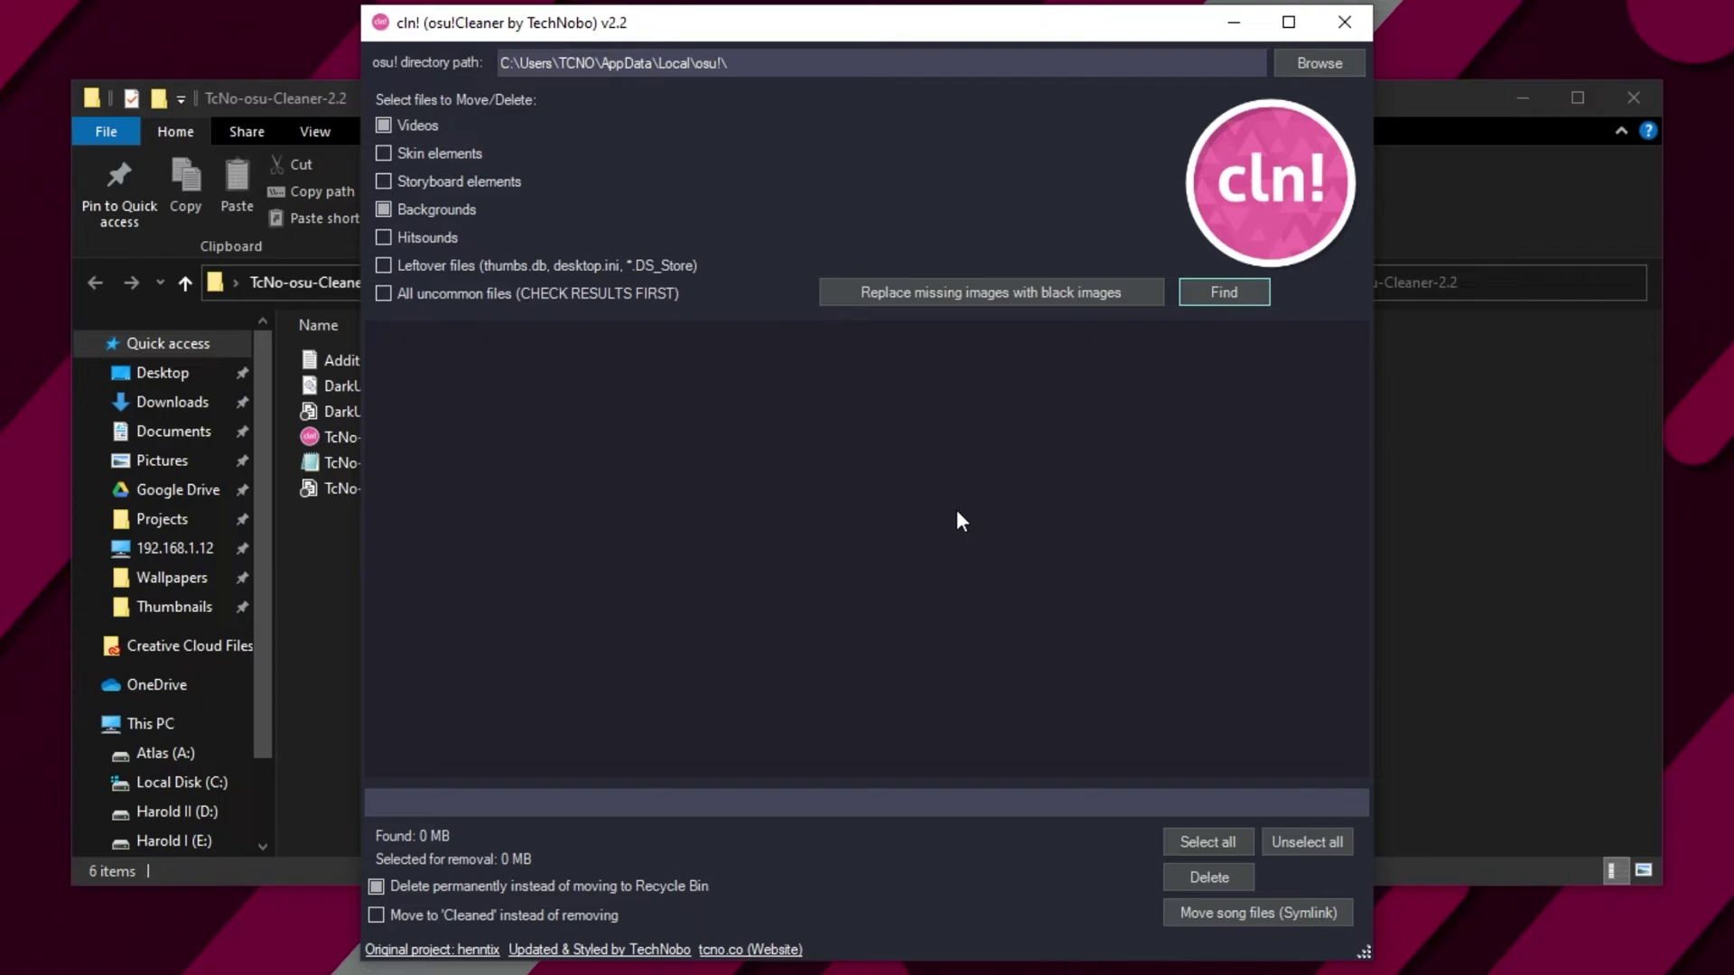
left_click(977, 300)
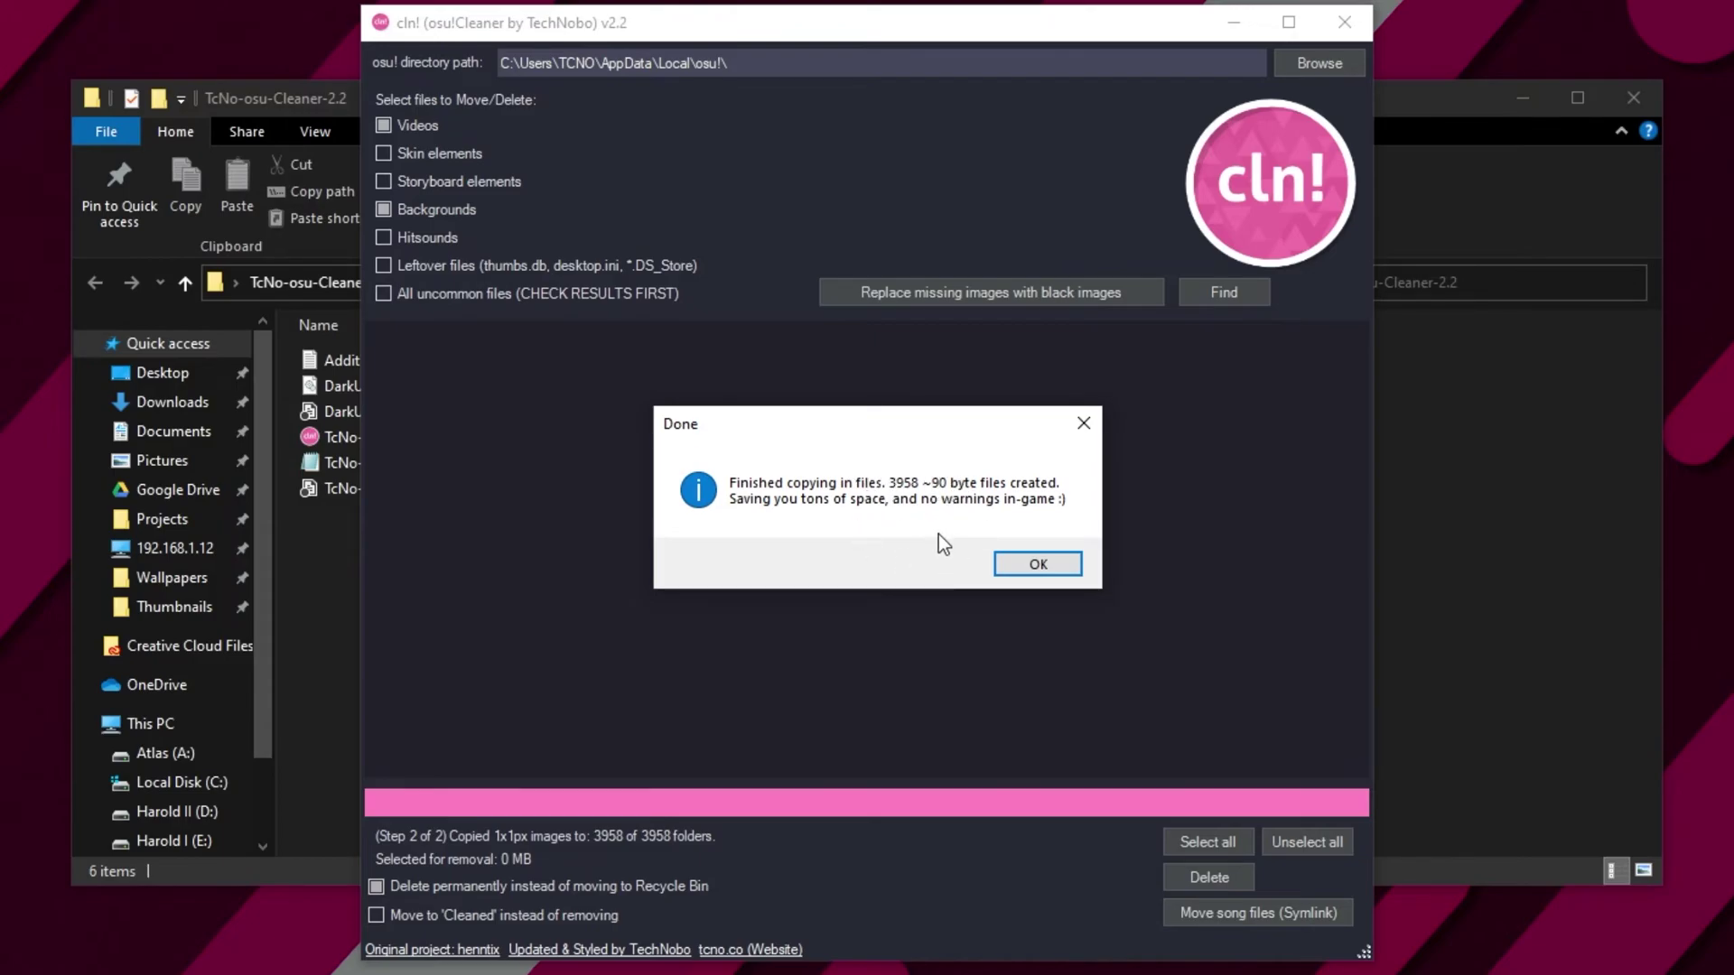
left_click(1024, 564)
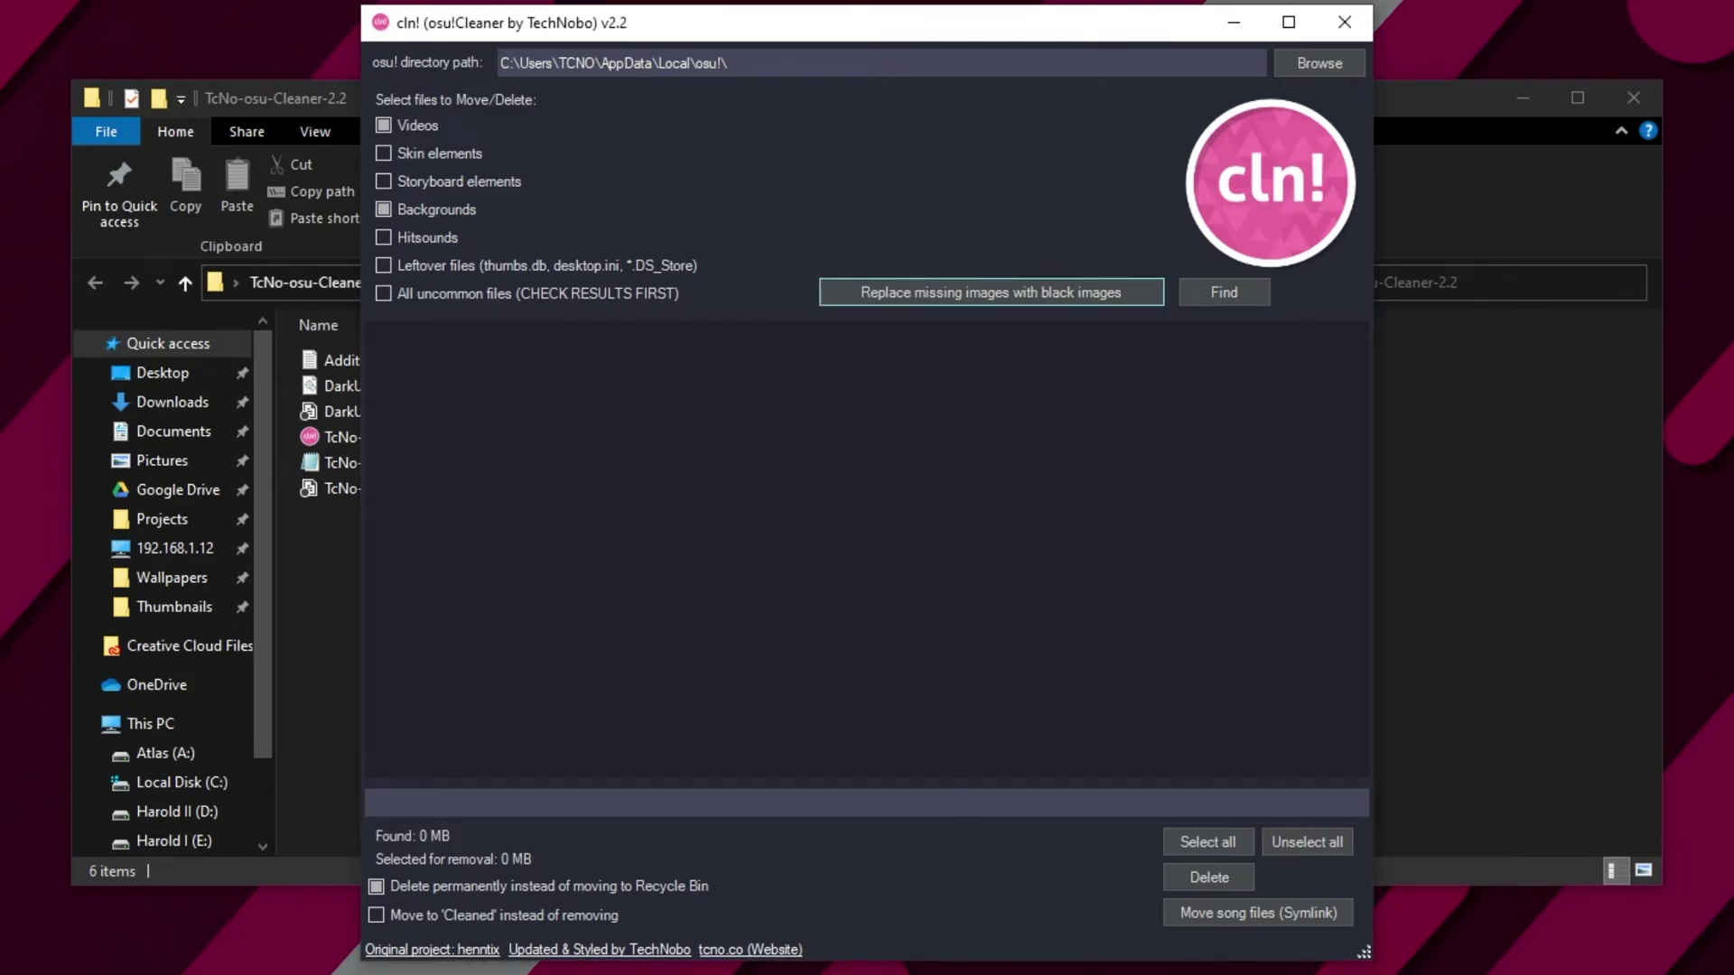
- Launch osu! and open the solo song selection
key("super")
left_click(391, 802)
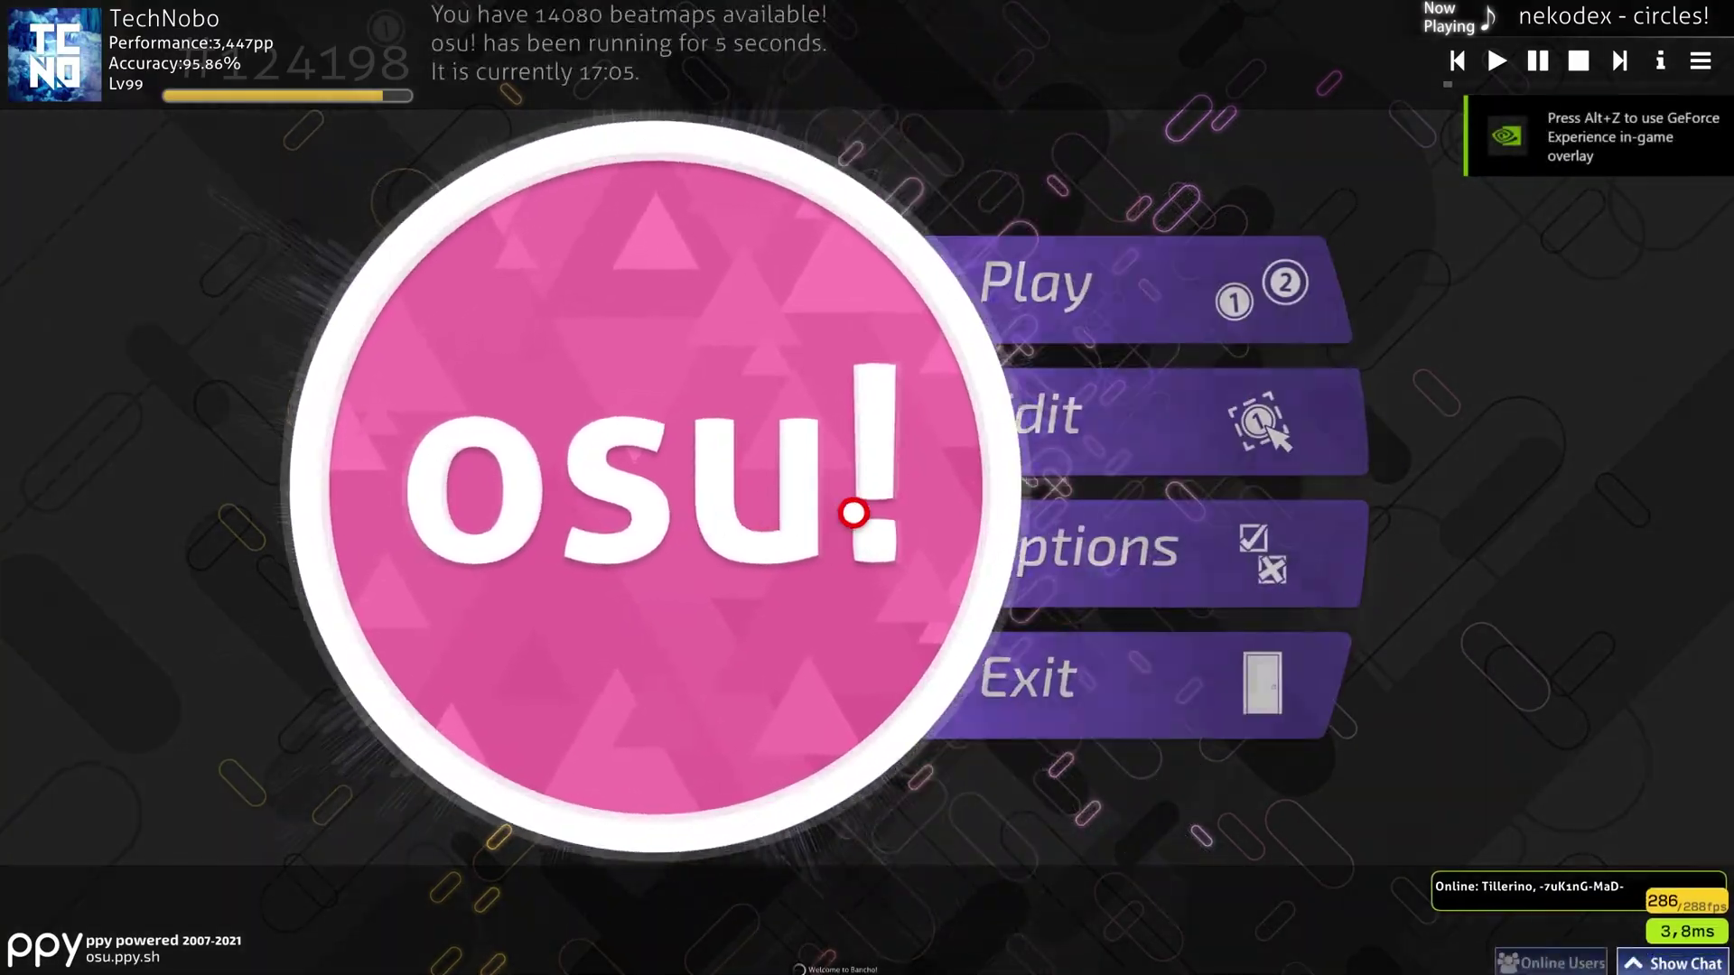
left_click(852, 513)
left_click(766, 472)
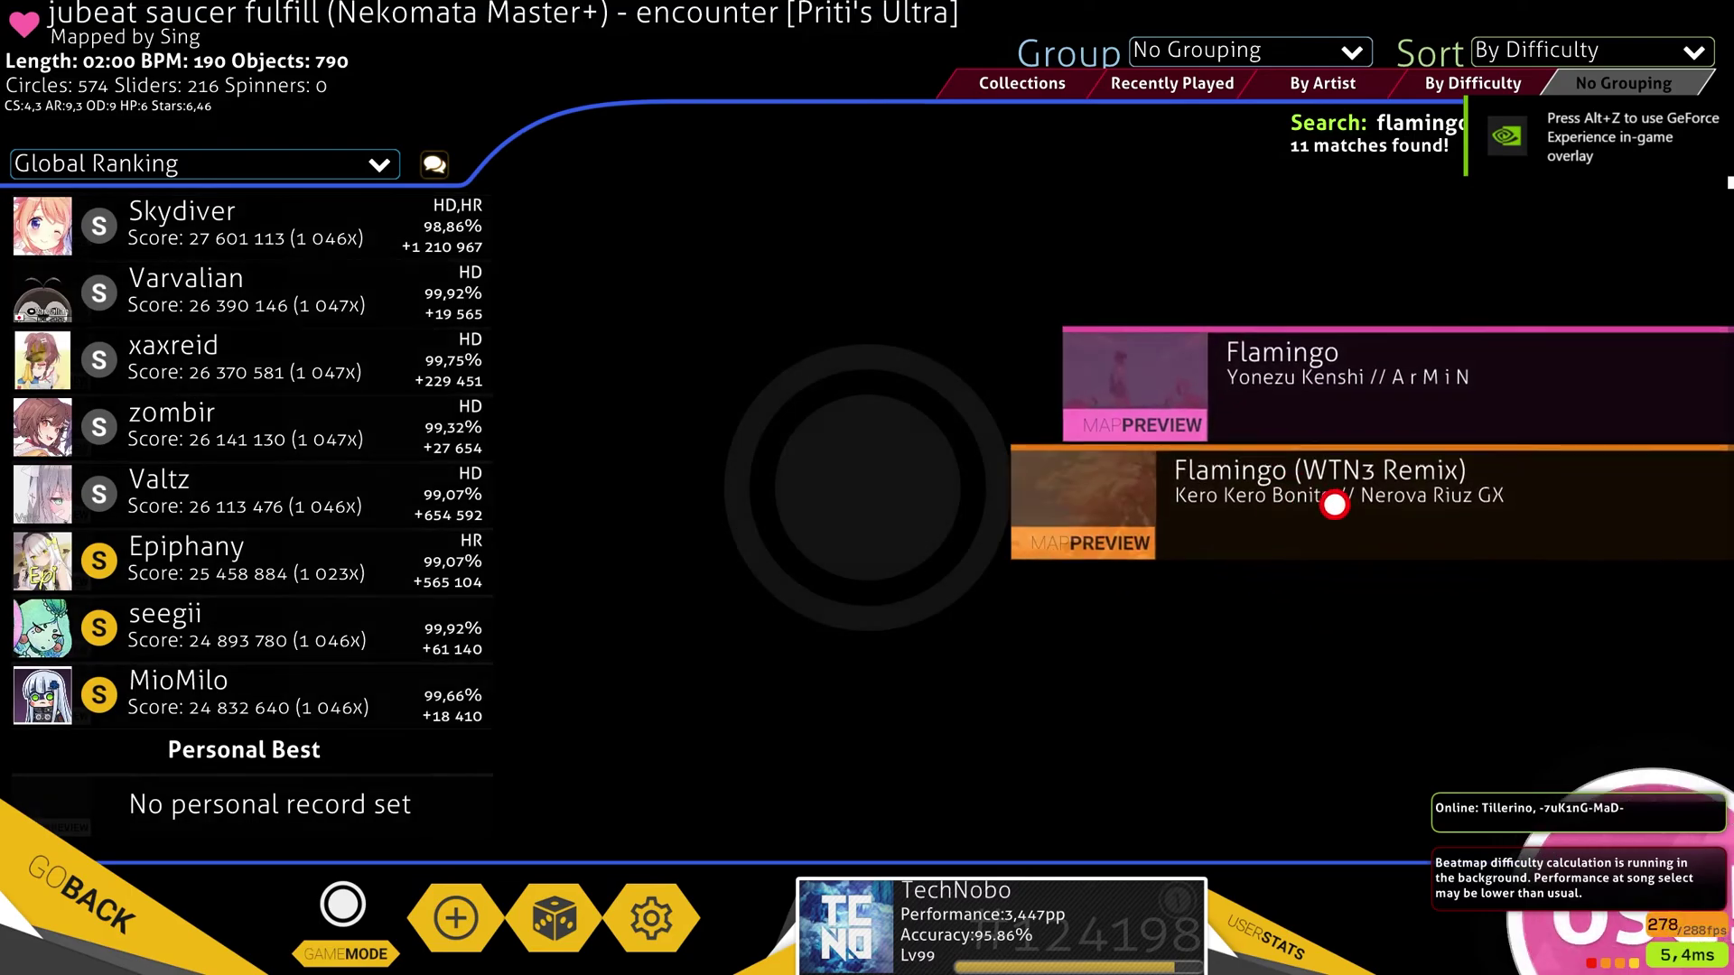
- Look through both Flamingo beatmap sets and start Flamingo (WTN3 Remix) on the Rohit's Extra difficulty
left_click(1334, 504)
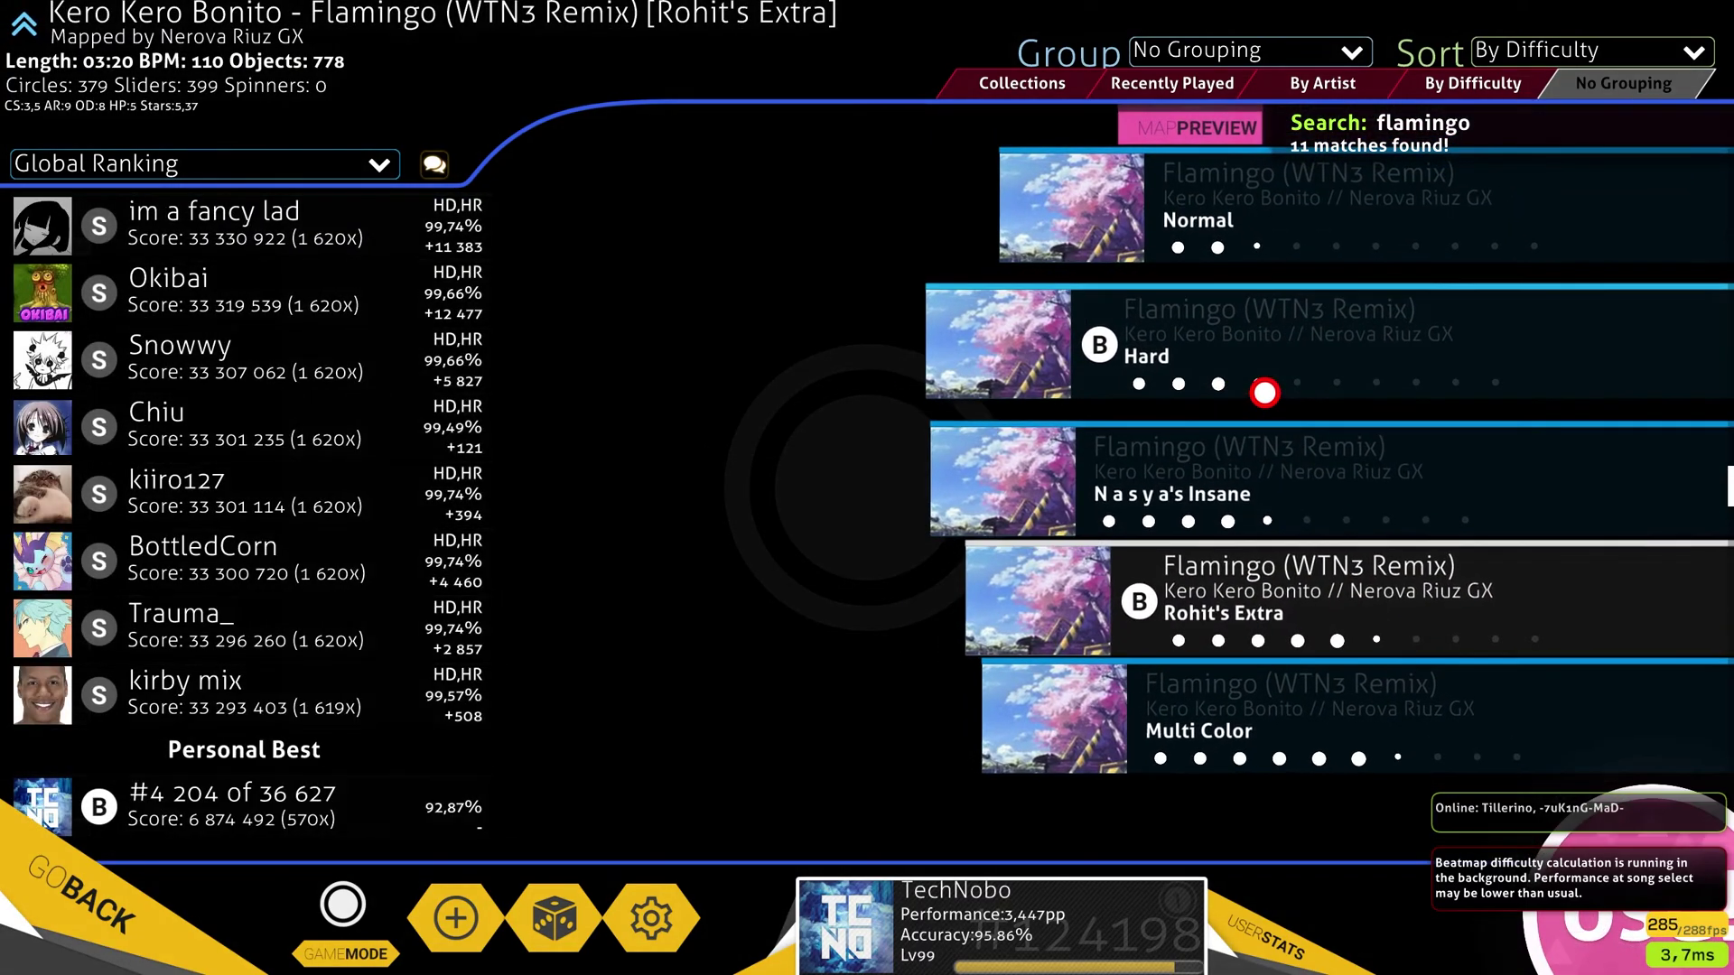
scroll(1174, 253, "up", 2)
left_click(1227, 213)
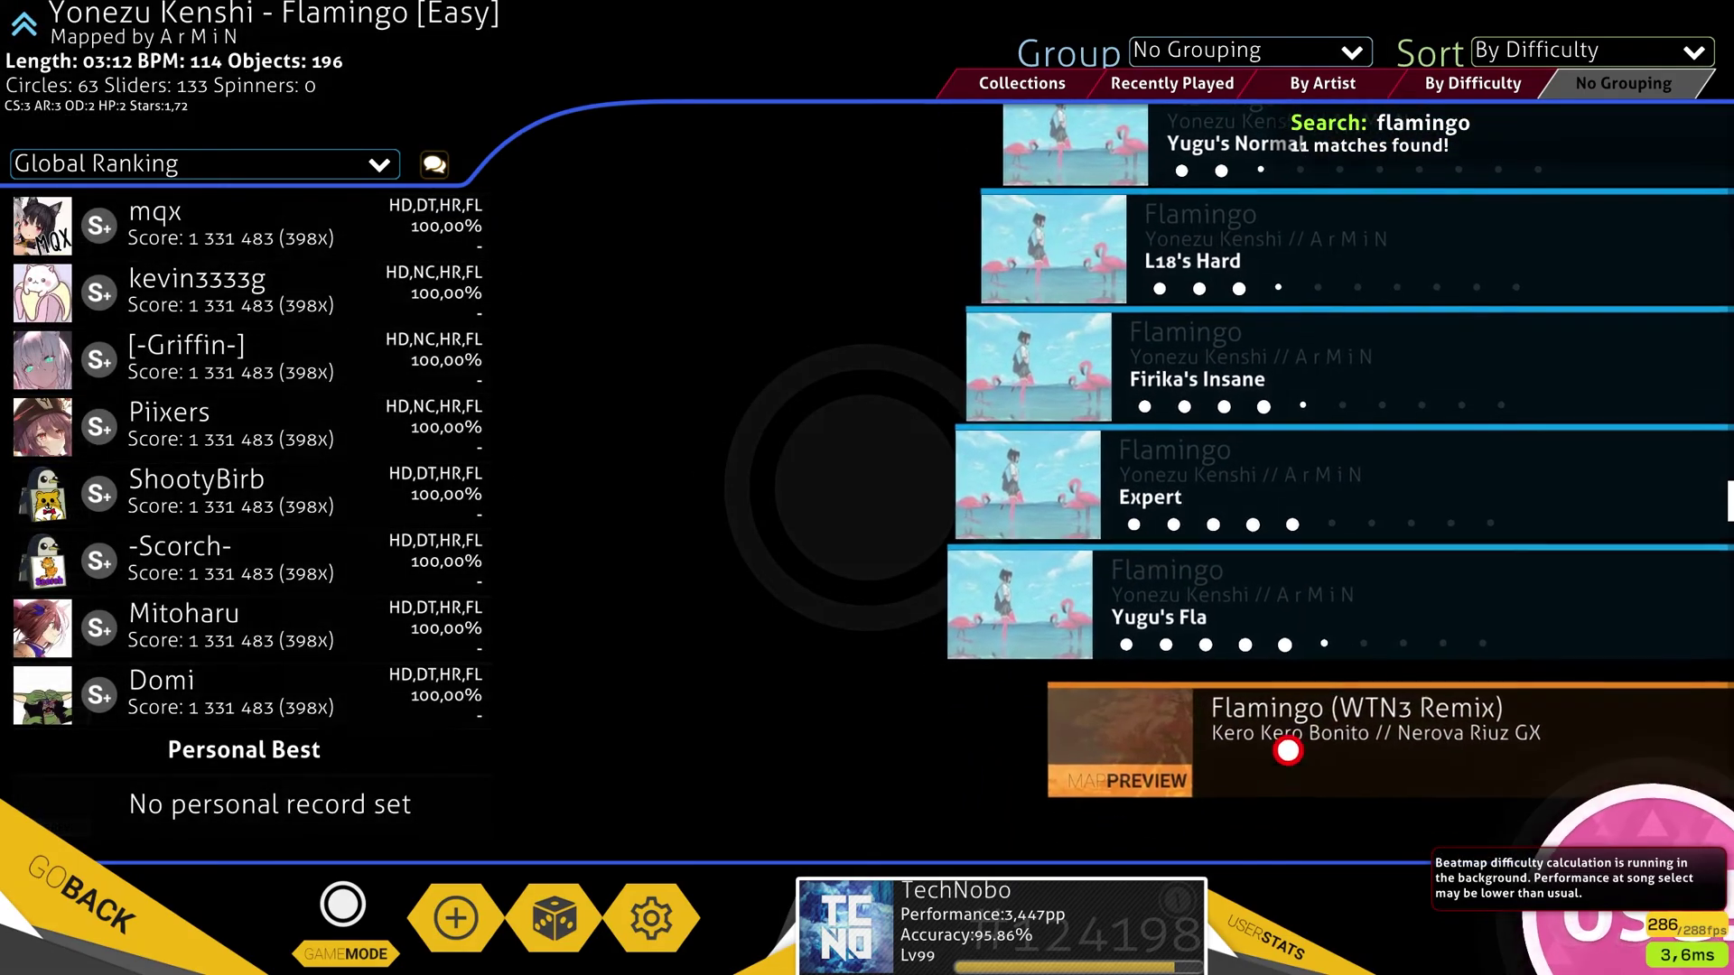
left_click(1242, 718)
left_click(1205, 429)
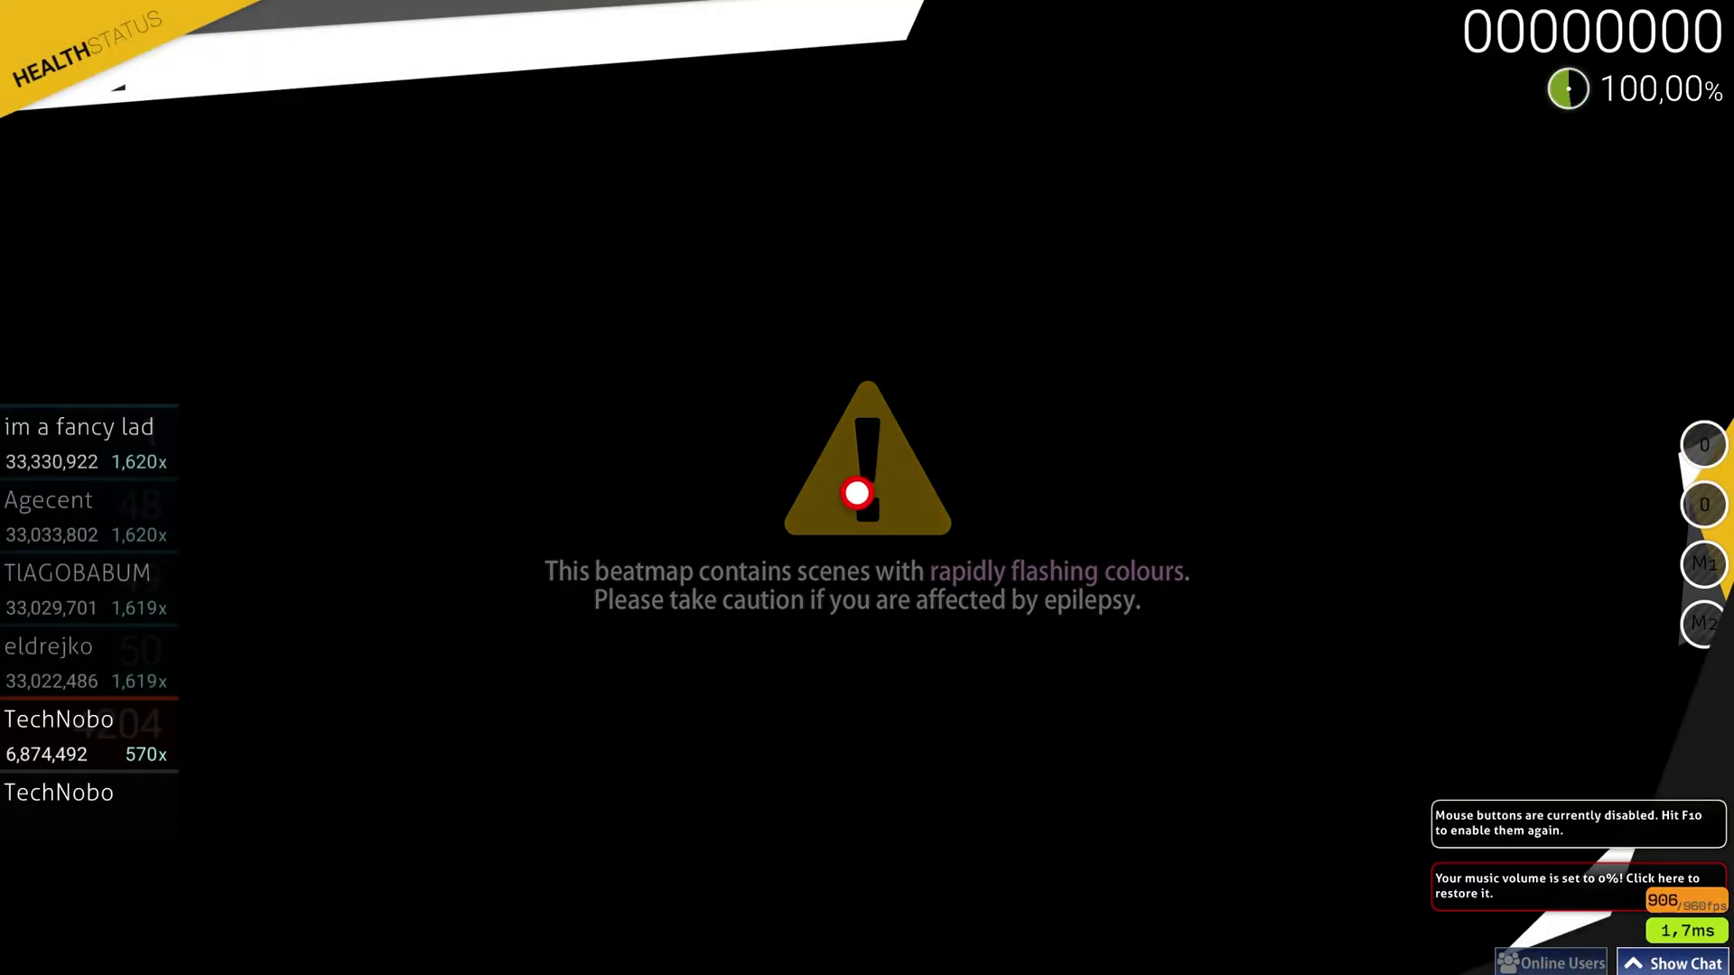
- Play the opening section of the Flamingo (WTN3 Remix) beatmap to check how its background looks during gameplay
key("z")
key("x")
key("z")
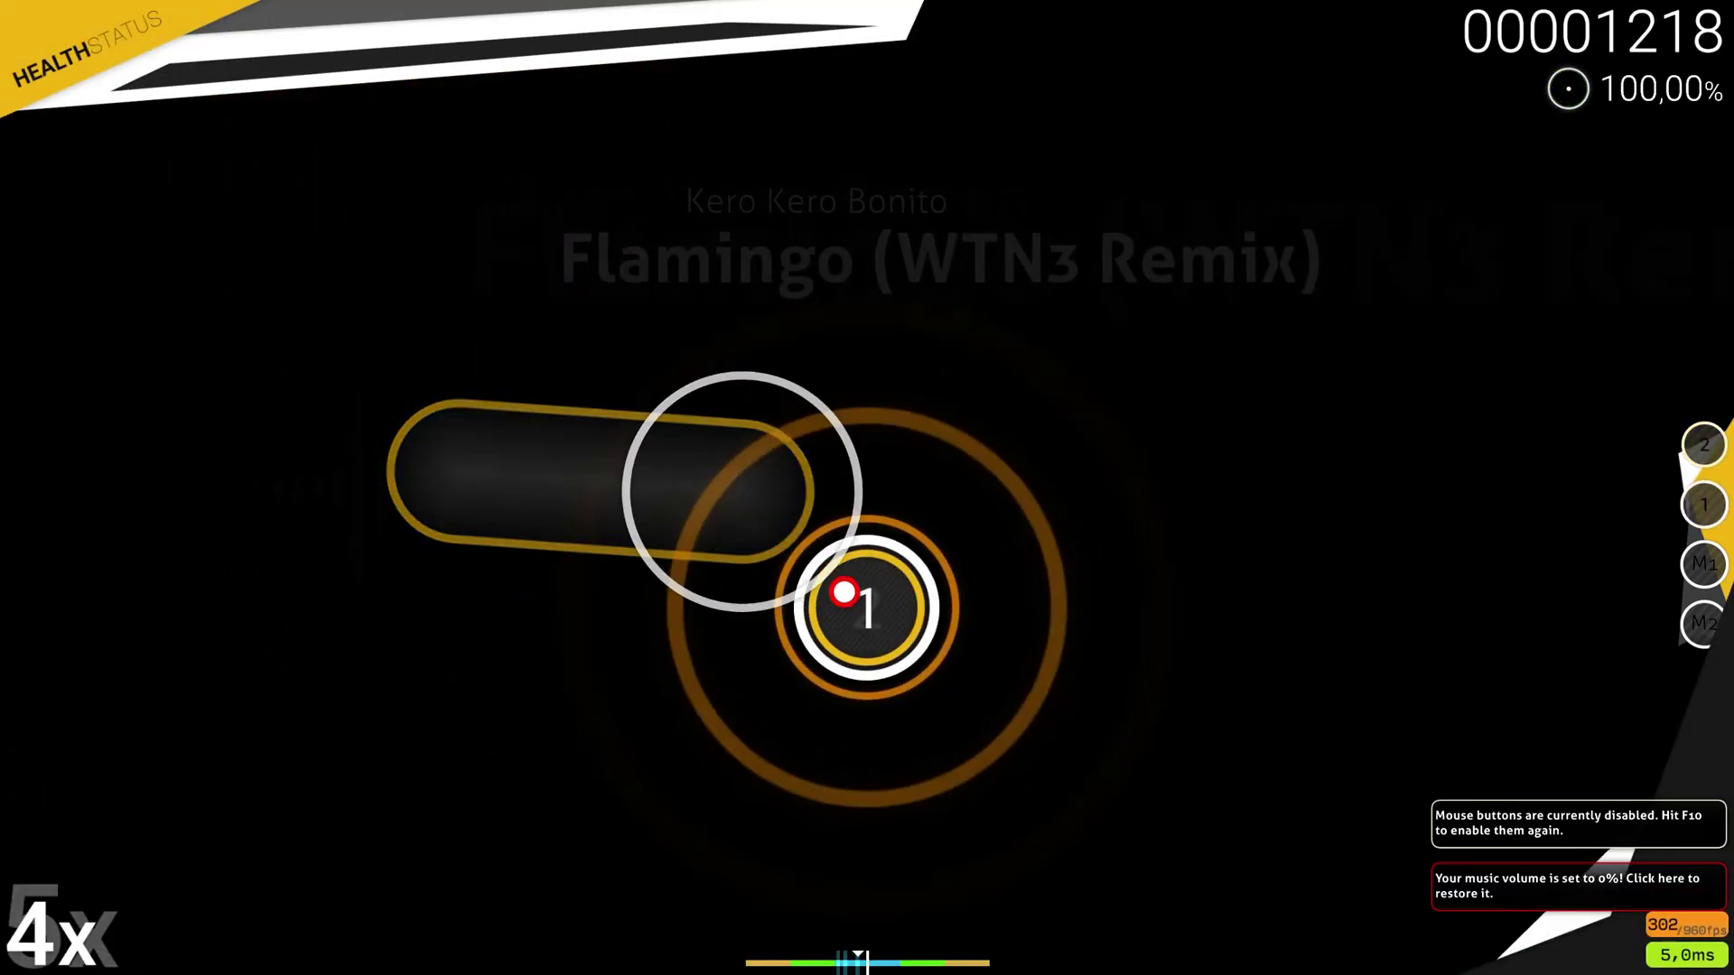
key("z")
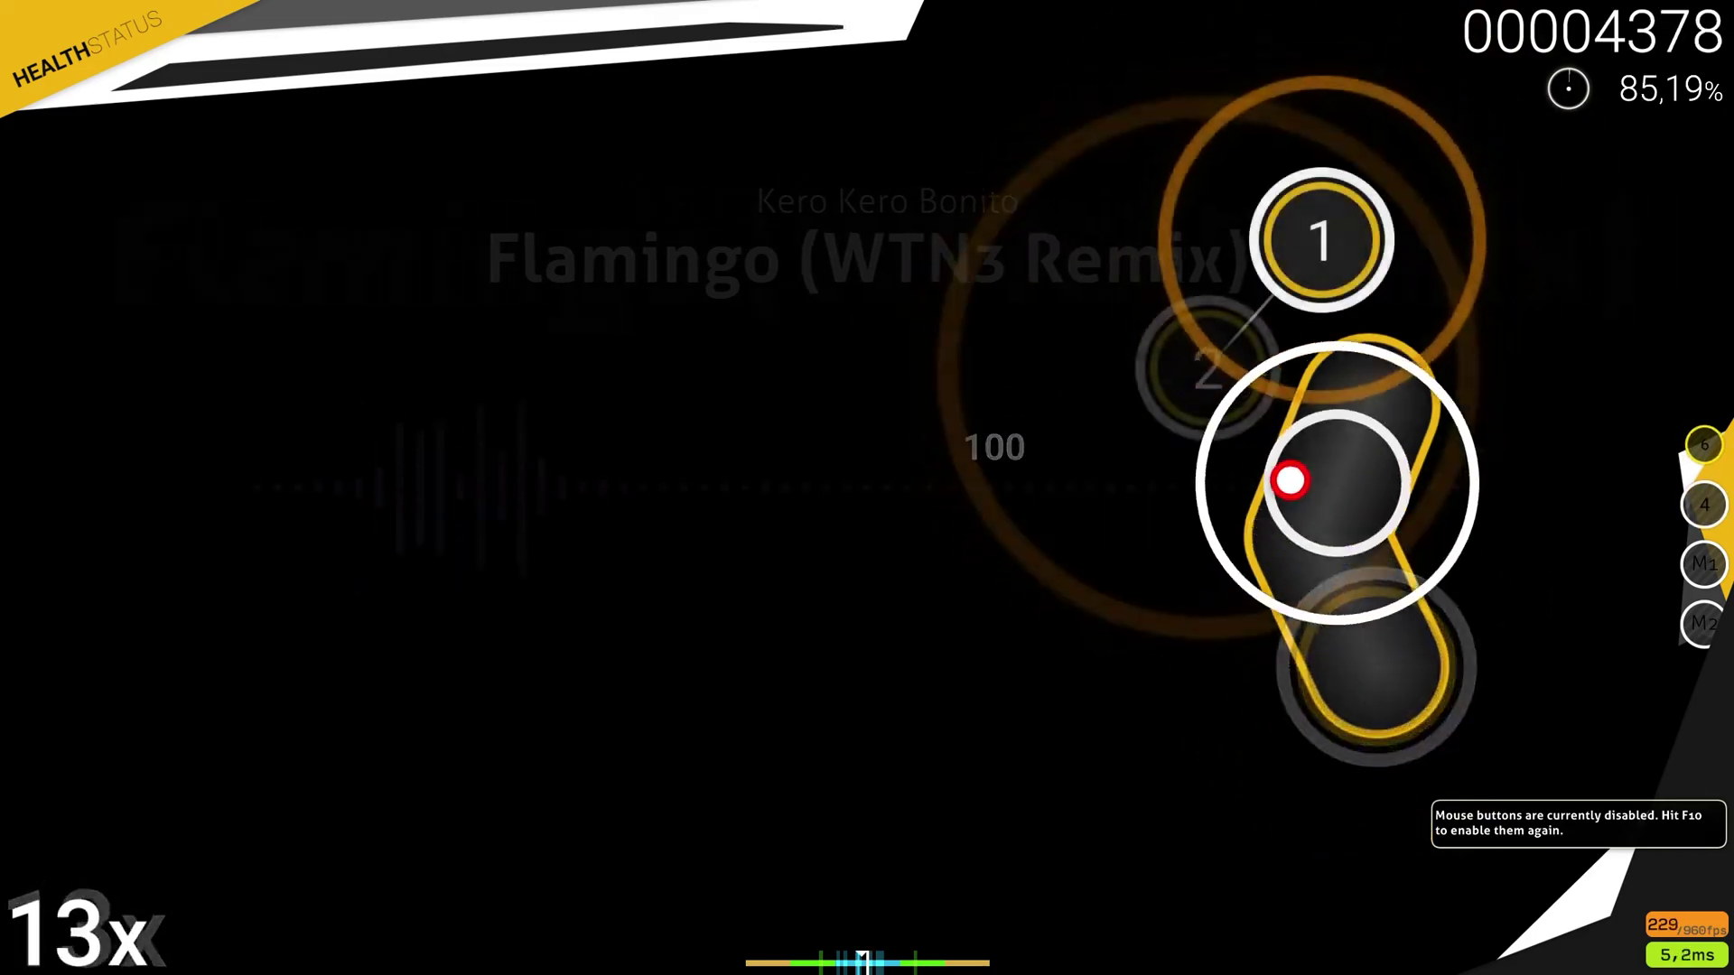
key("x")
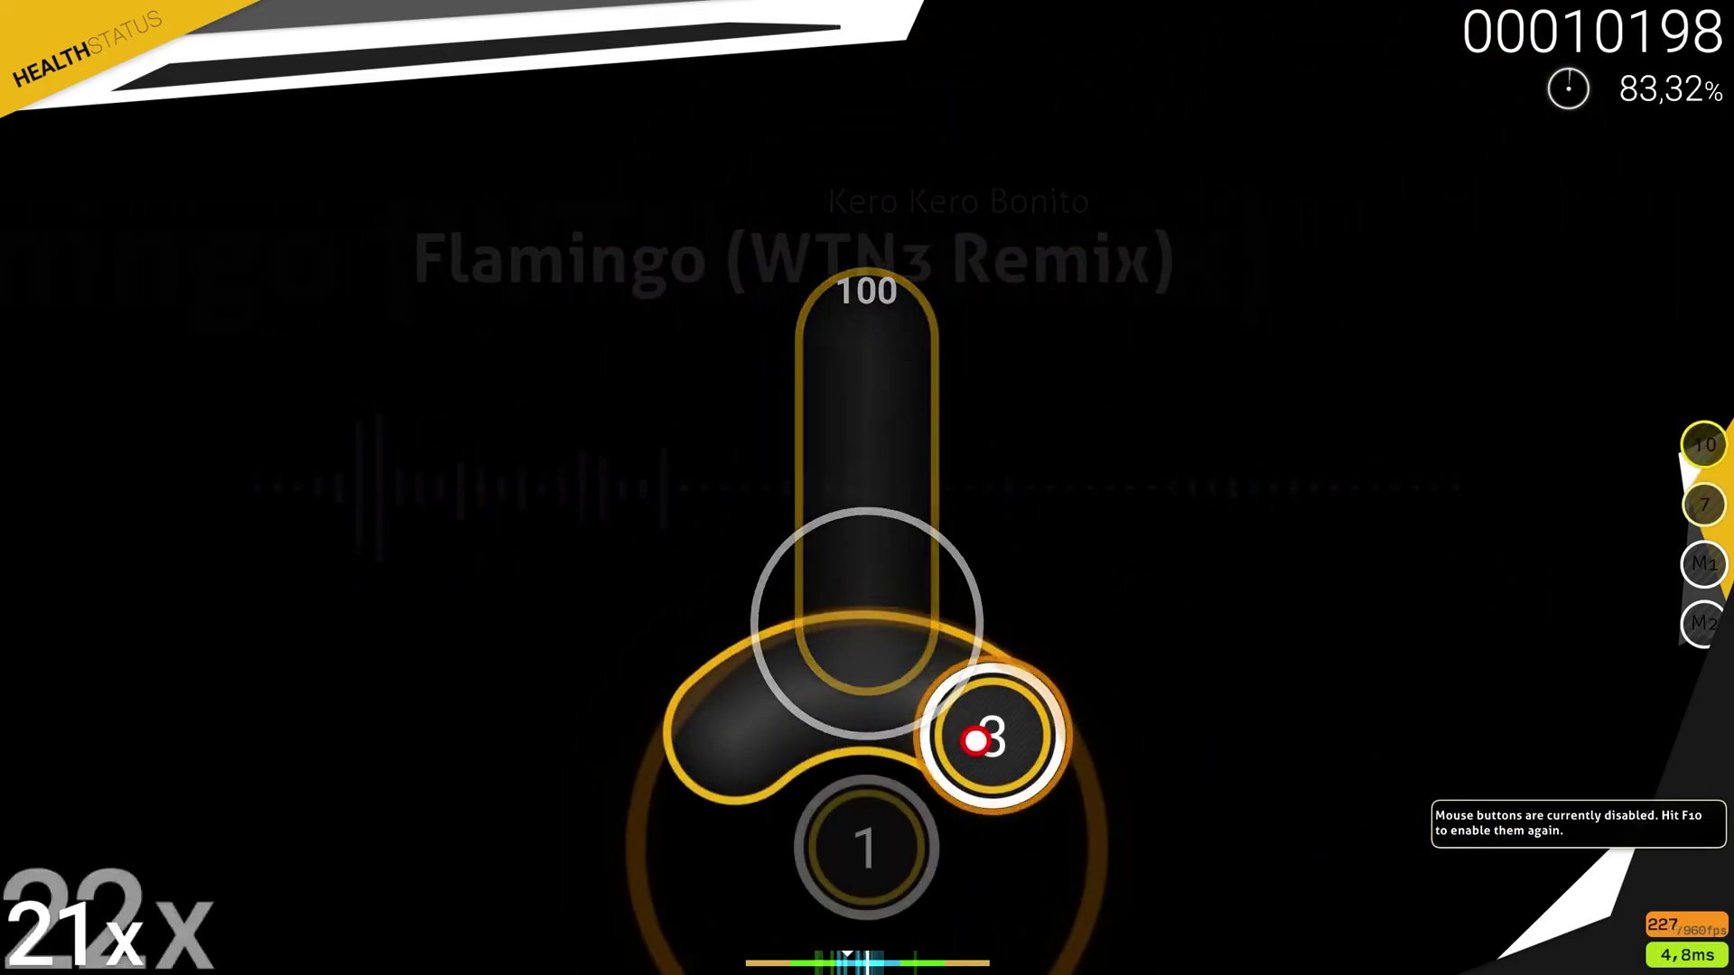
key("x")
key("z")
key("x")
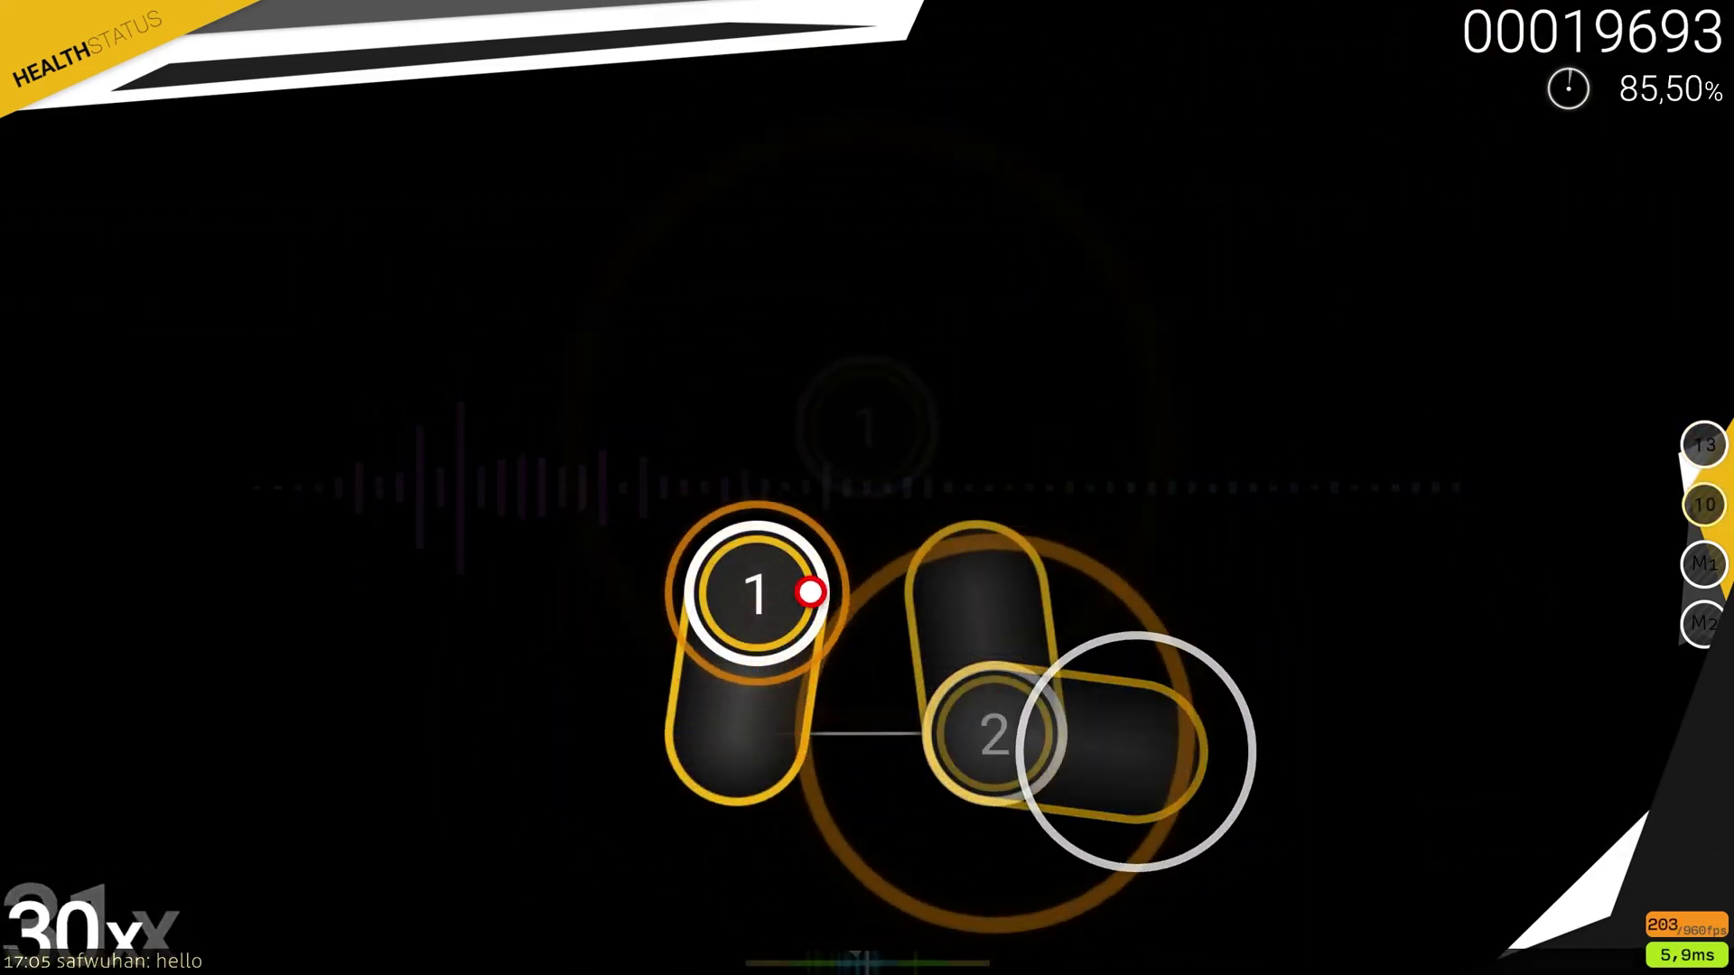
key("z")
key("x")
key("z")
key("x")
key("z")
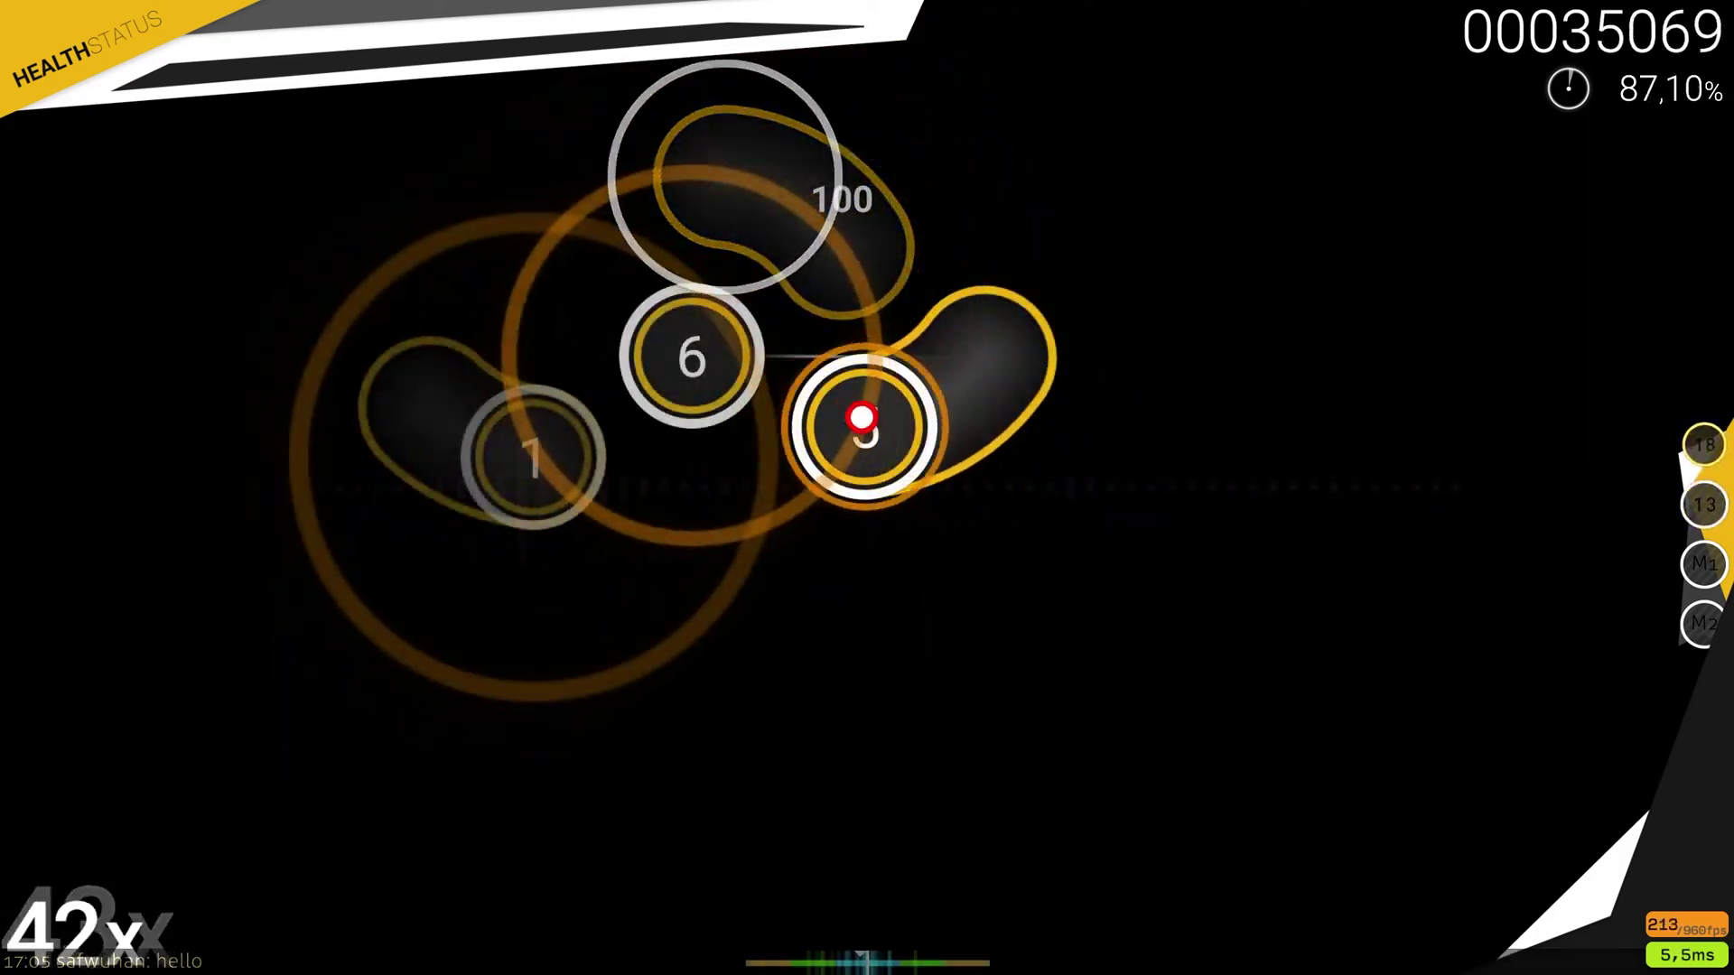
key("z")
key("z")
key("x")
key("z")
key("z")
key("x")
key("z")
key("x")
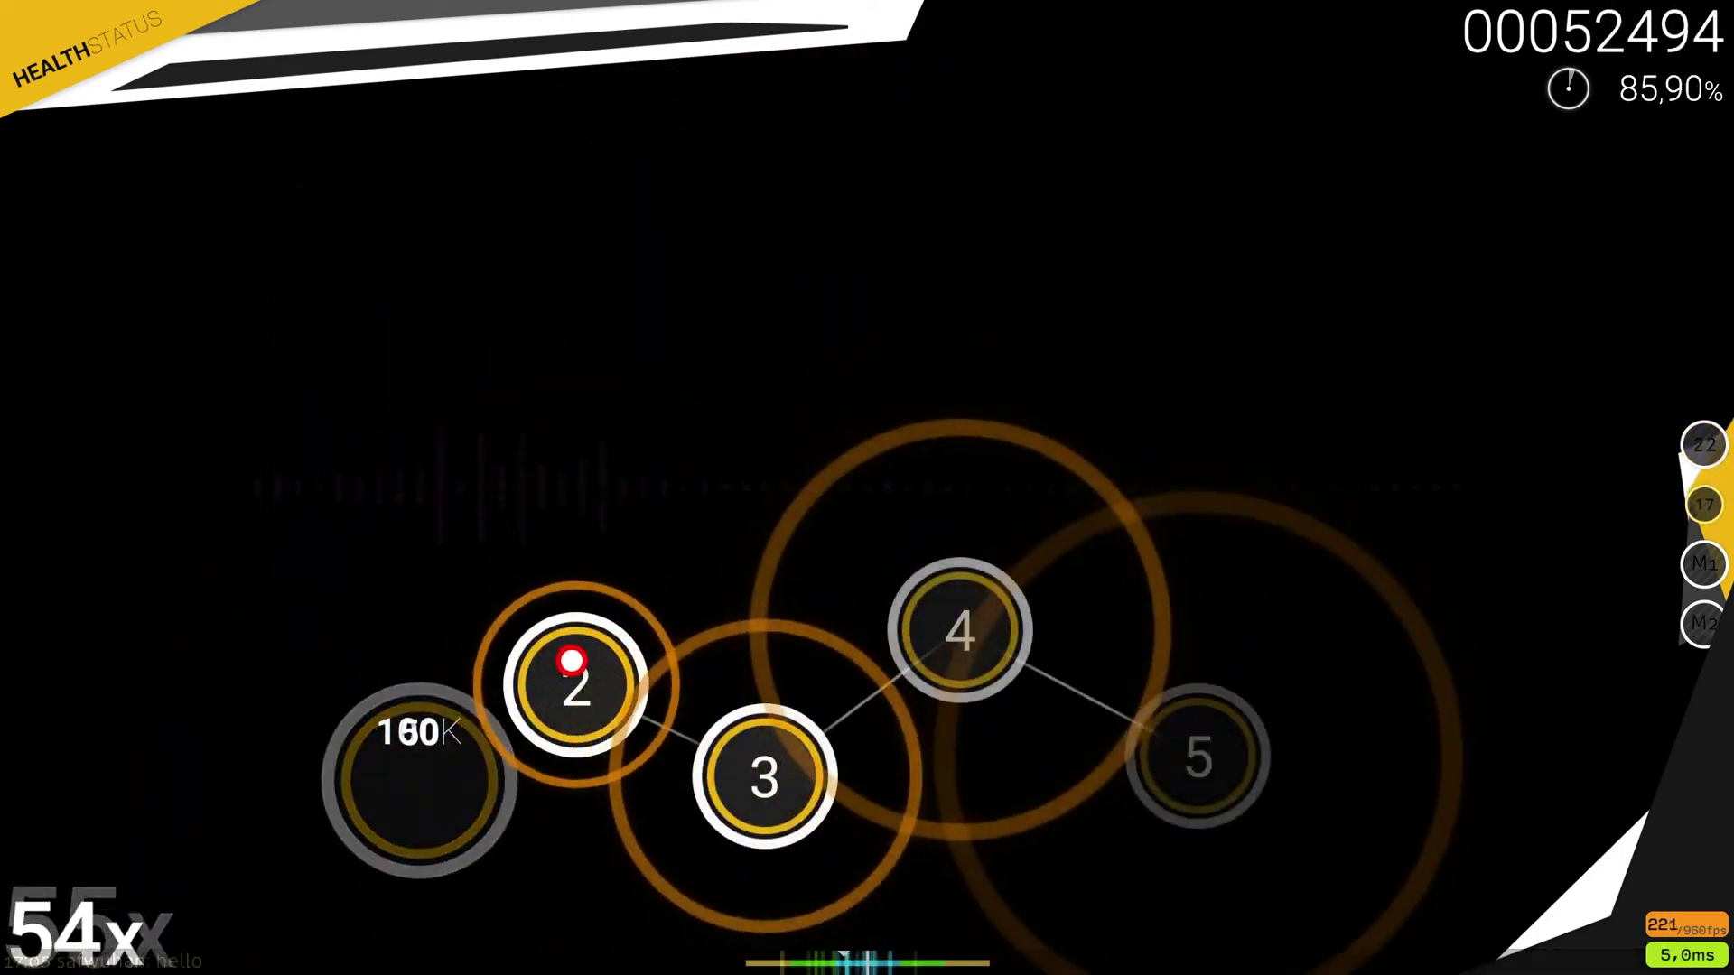
key("z")
key("x")
key("z")
key("x")
key("z")
key("z")
key("x")
key("z")
key("x")
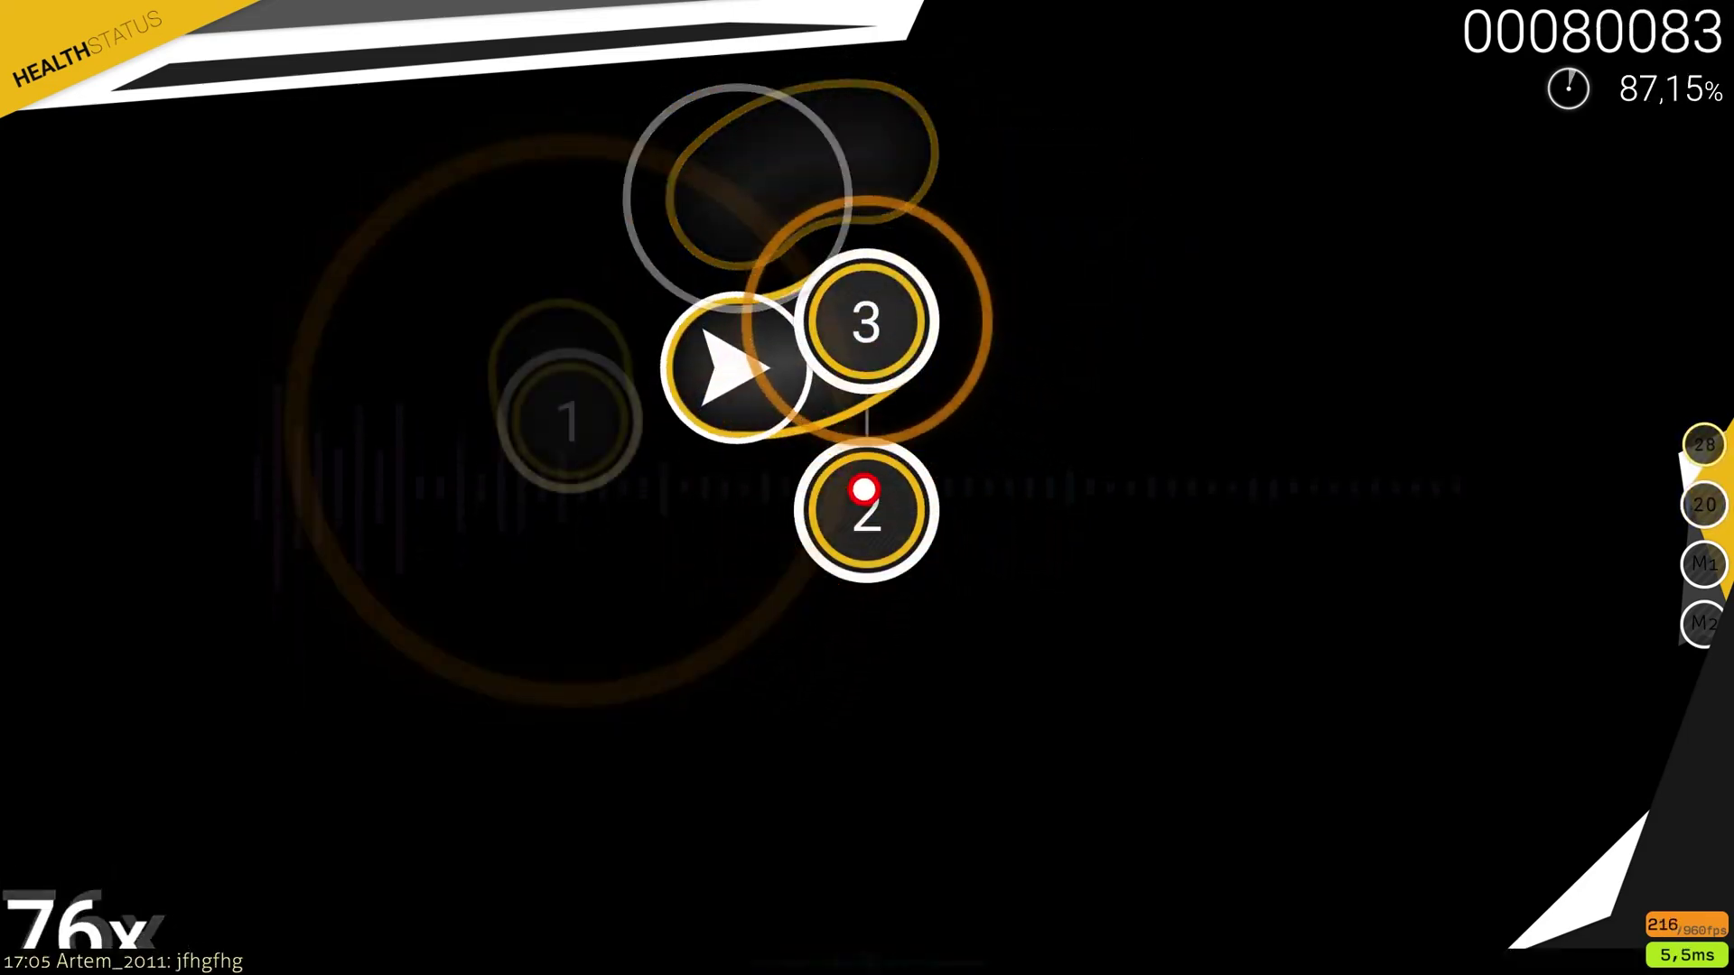
key("z")
key("x")
key("z")
key("z")
key("x")
key("z")
key("x")
key("z")
key("x")
key("z")
key("z")
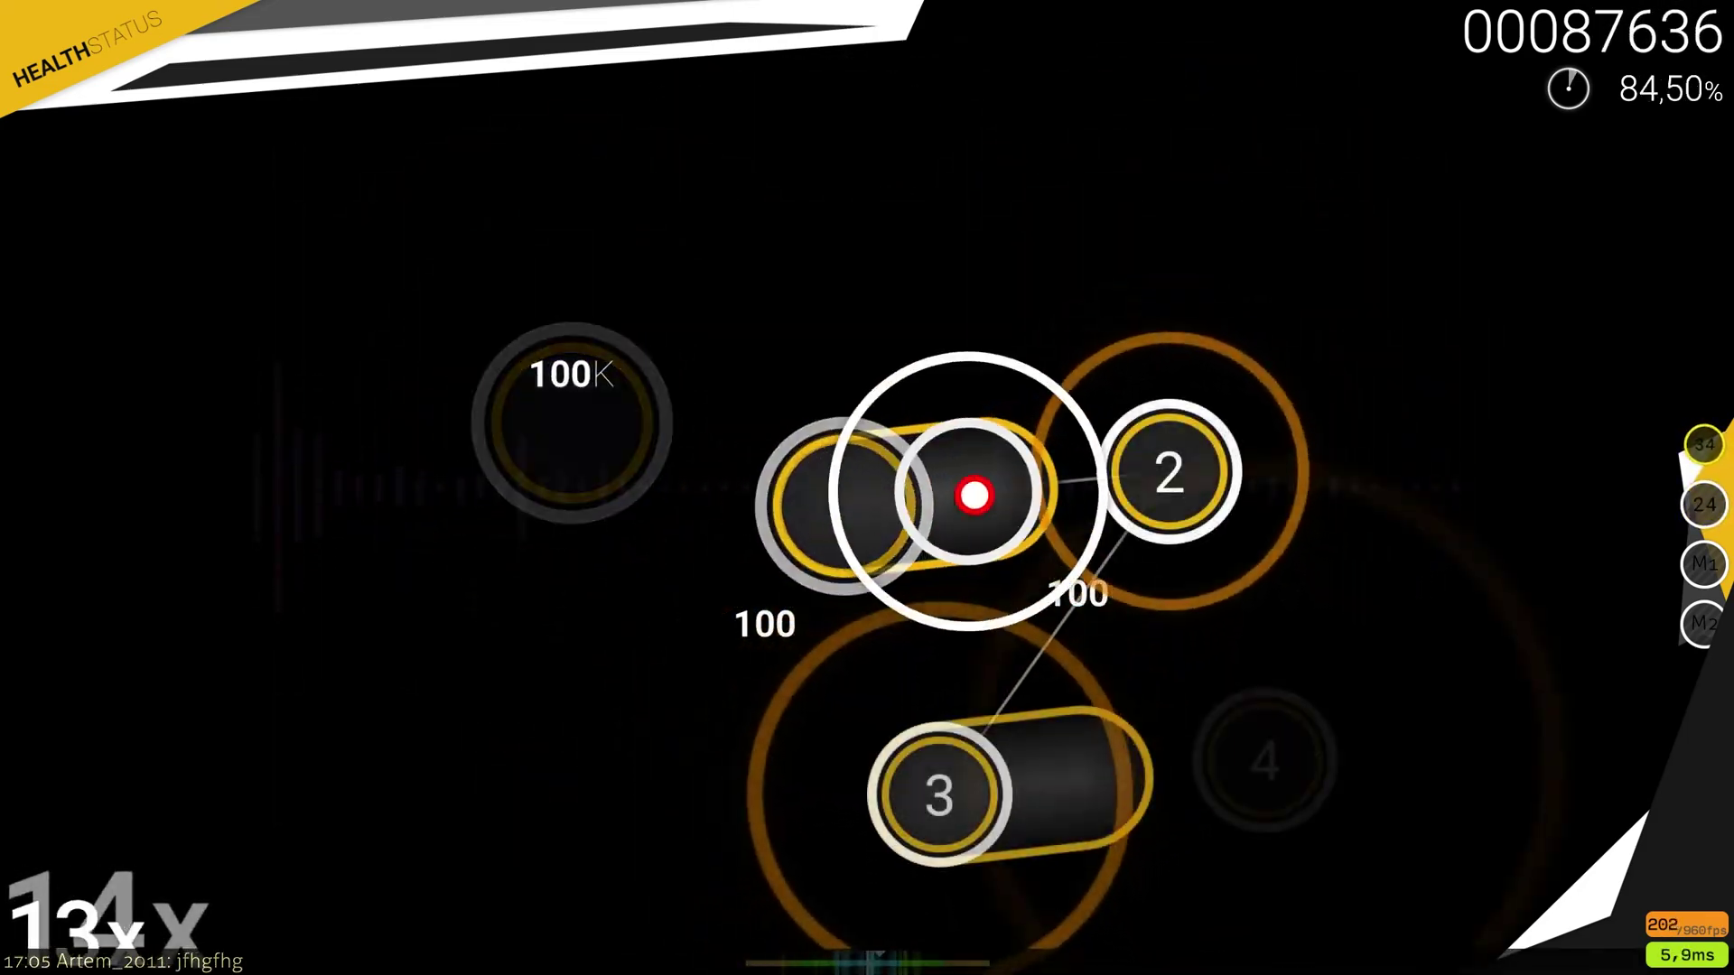
key("z")
key("x")
key("z")
key("x")
key("z")
key("x")
key("z")
key("x")
key("z")
key("z")
key("x")
key("z")
key("z")
key("z")
key("x")
key("z")
key("x")
key("z")
key("x")
key("z")
key("x")
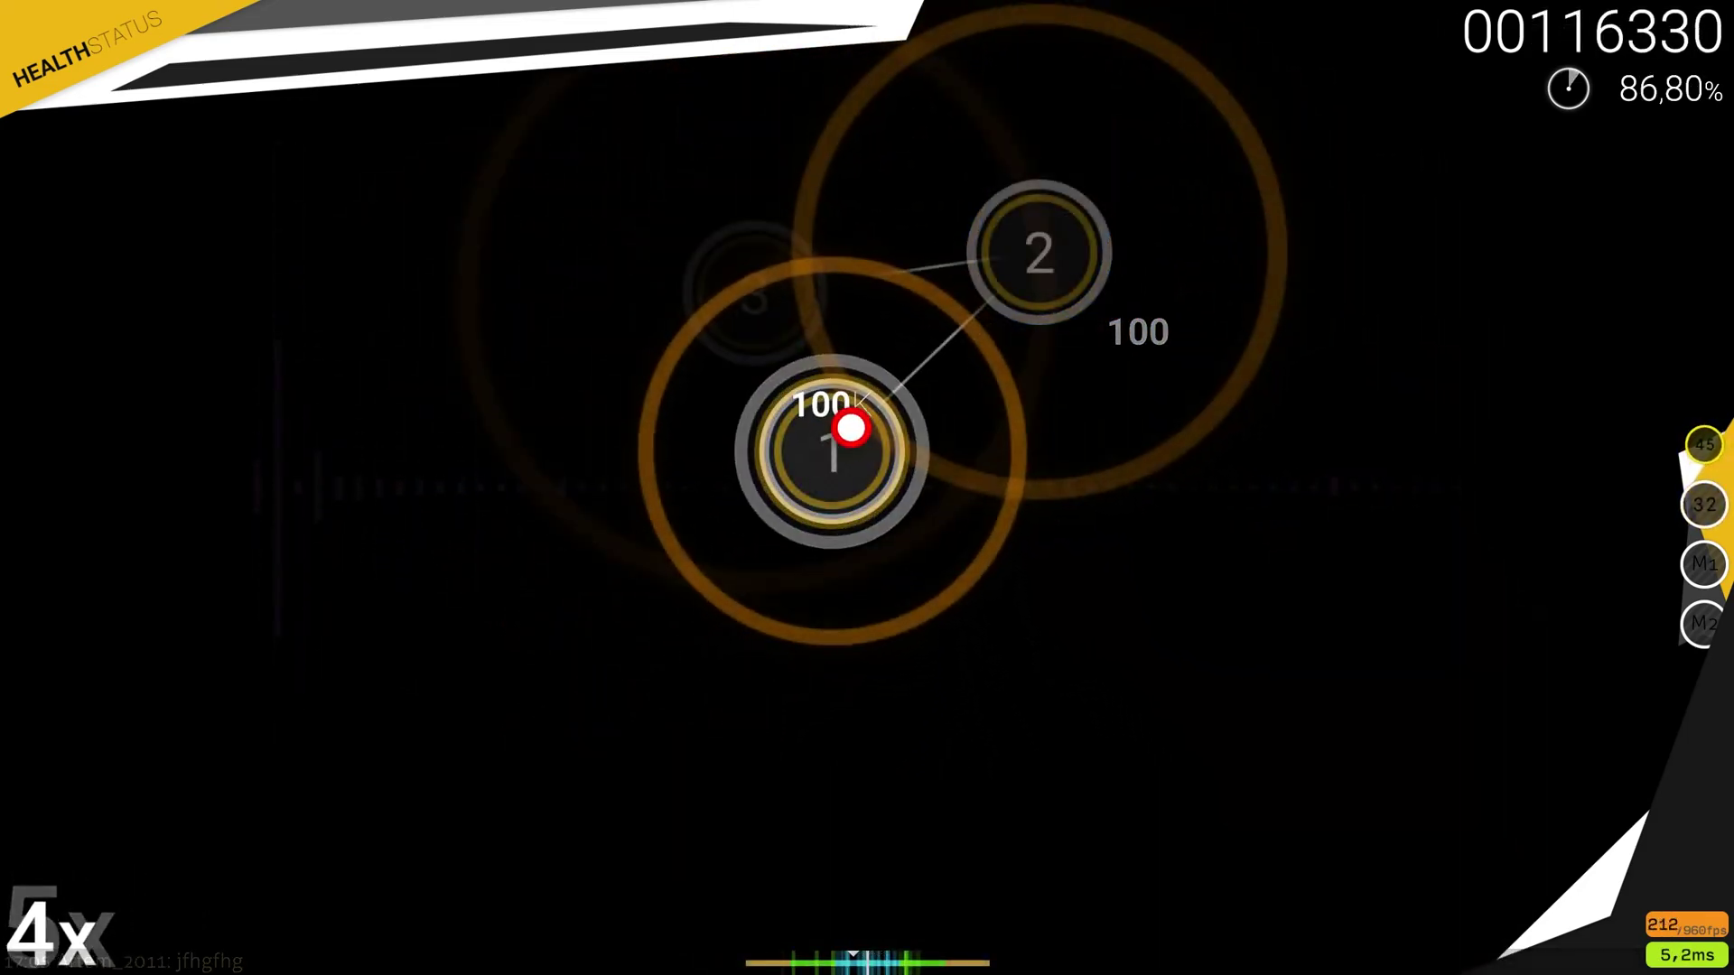
key("z")
key("x")
key("z")
- Pause the beatmap and examine the background dim, storyboard and video options in Visual Settings
key("Escape")
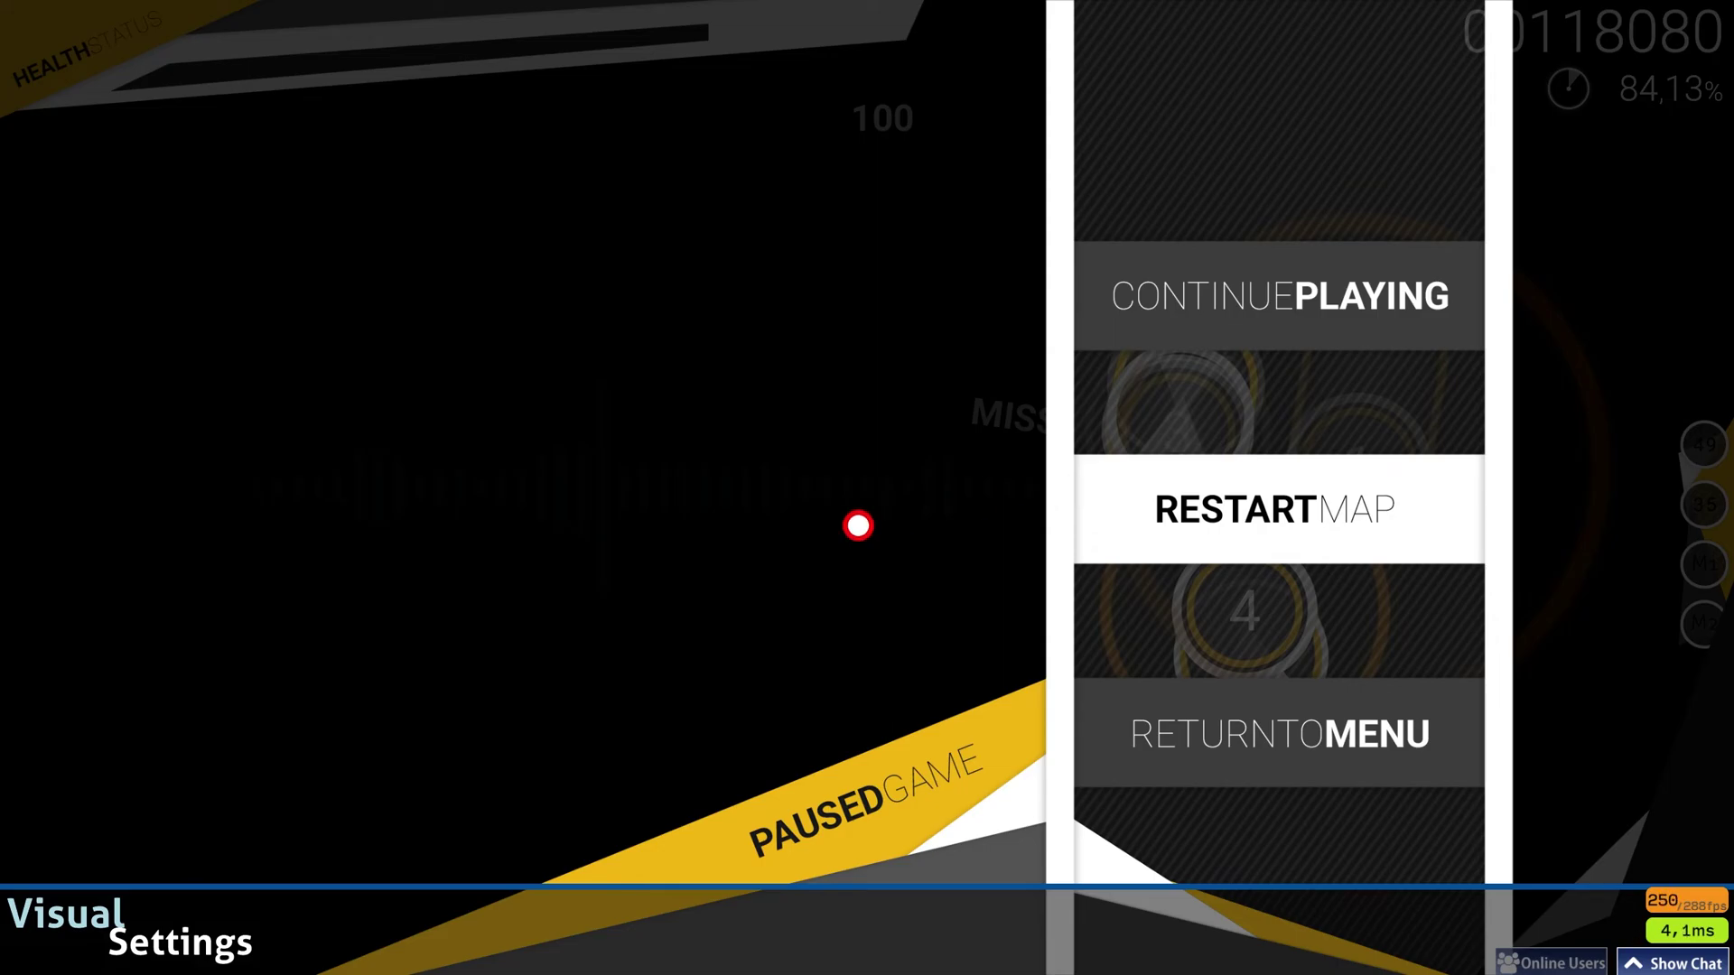
key("Escape")
mouse_move(181, 798)
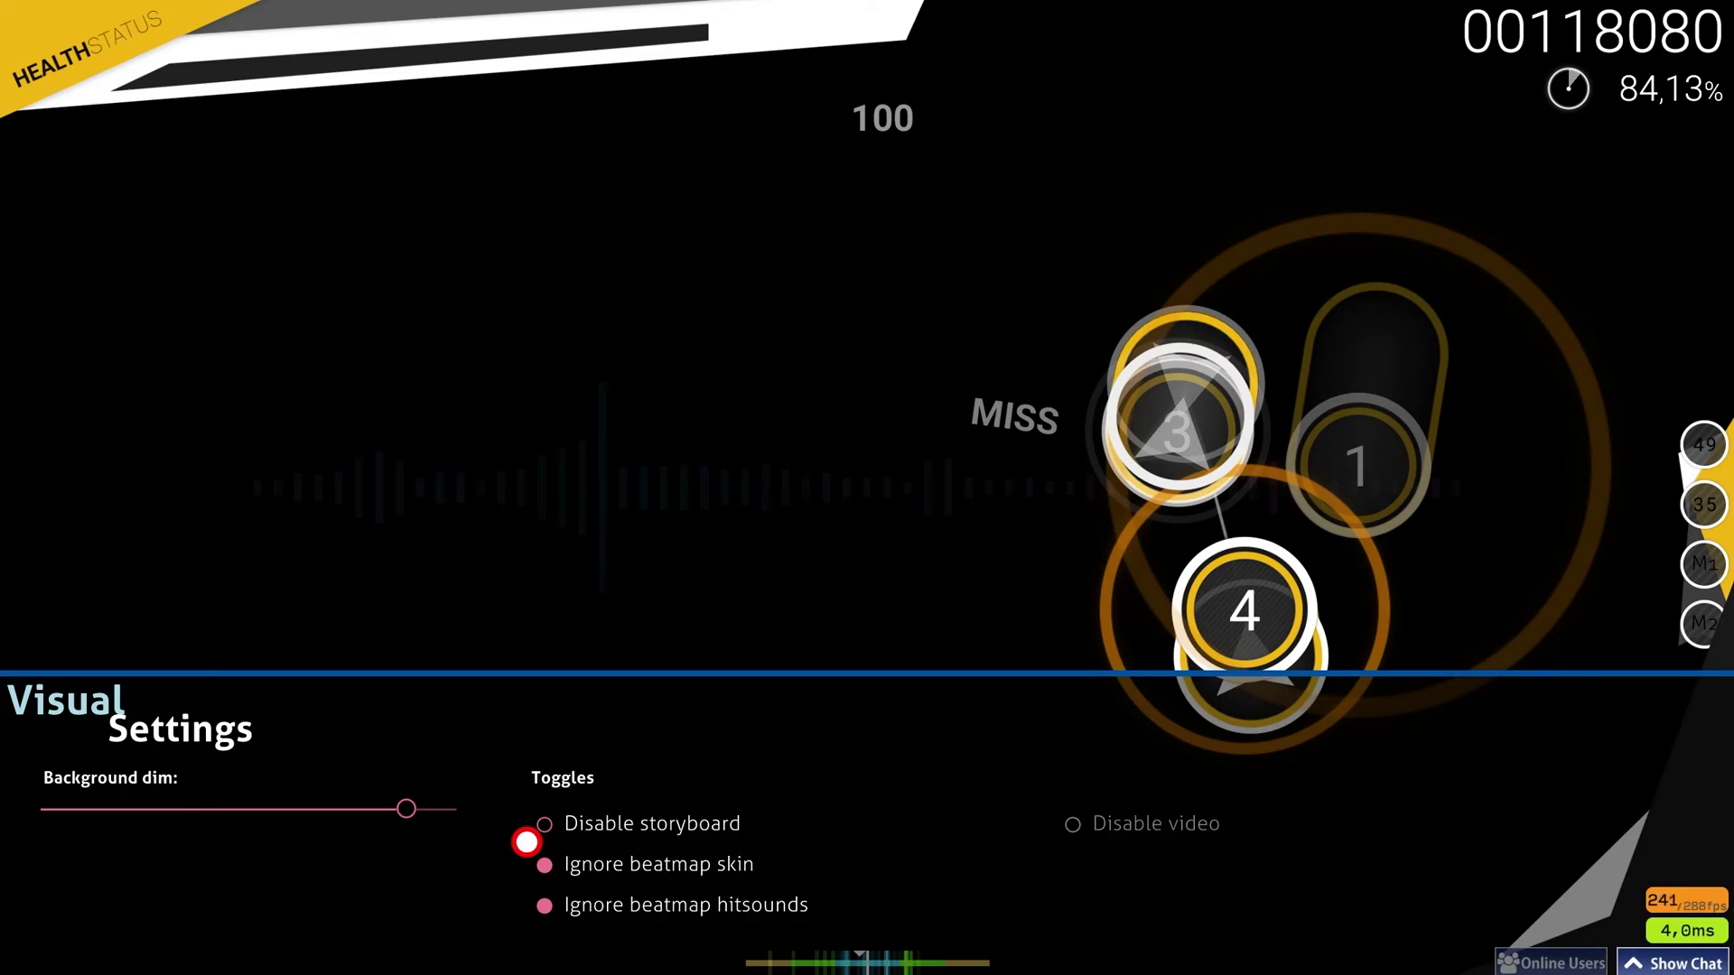
key("Escape")
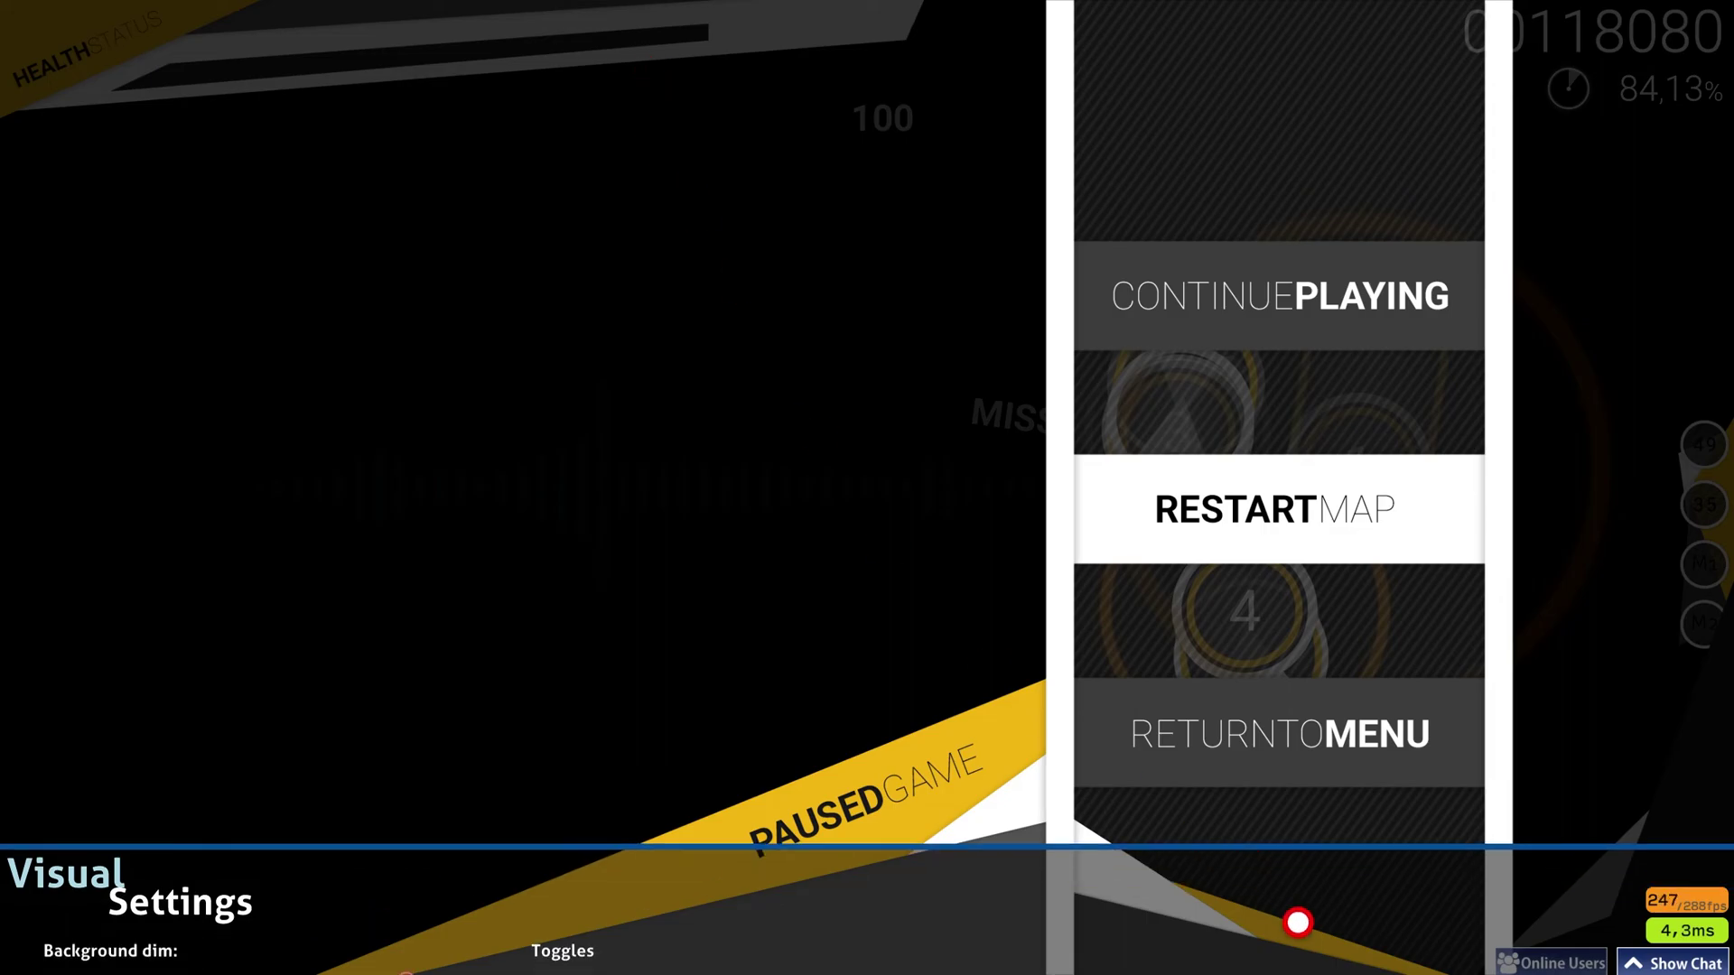
- Quit the beatmap, go back to the main menu and exit osu!
key("Escape")
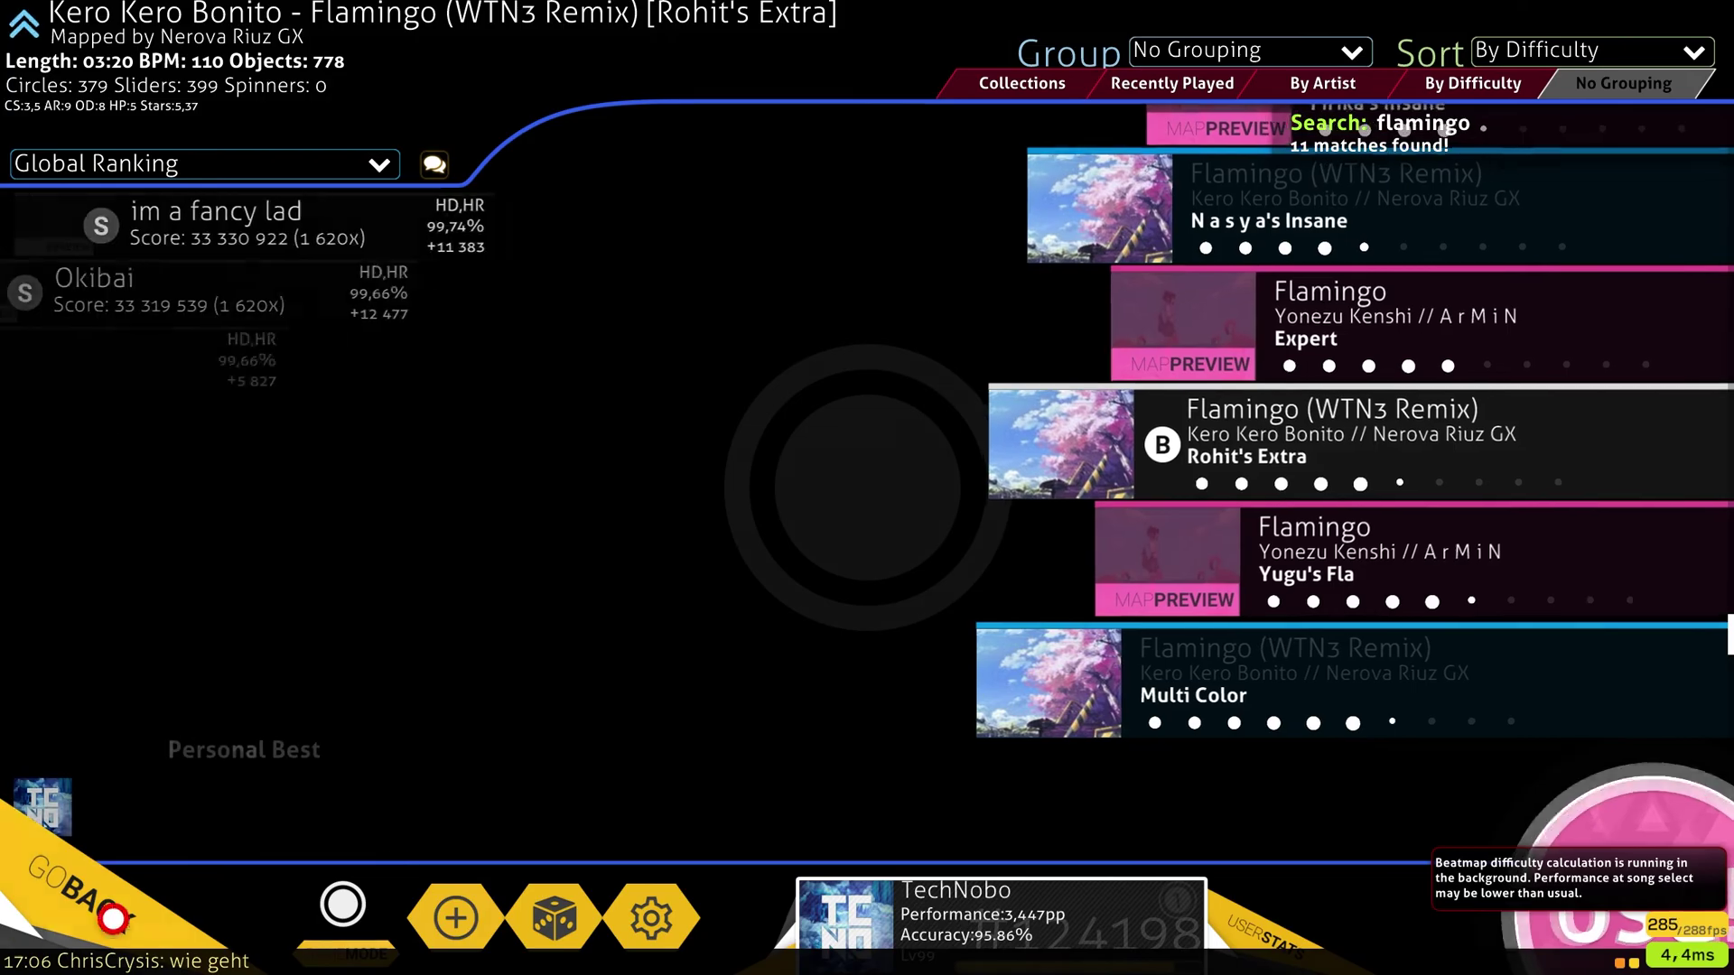
left_click(112, 919)
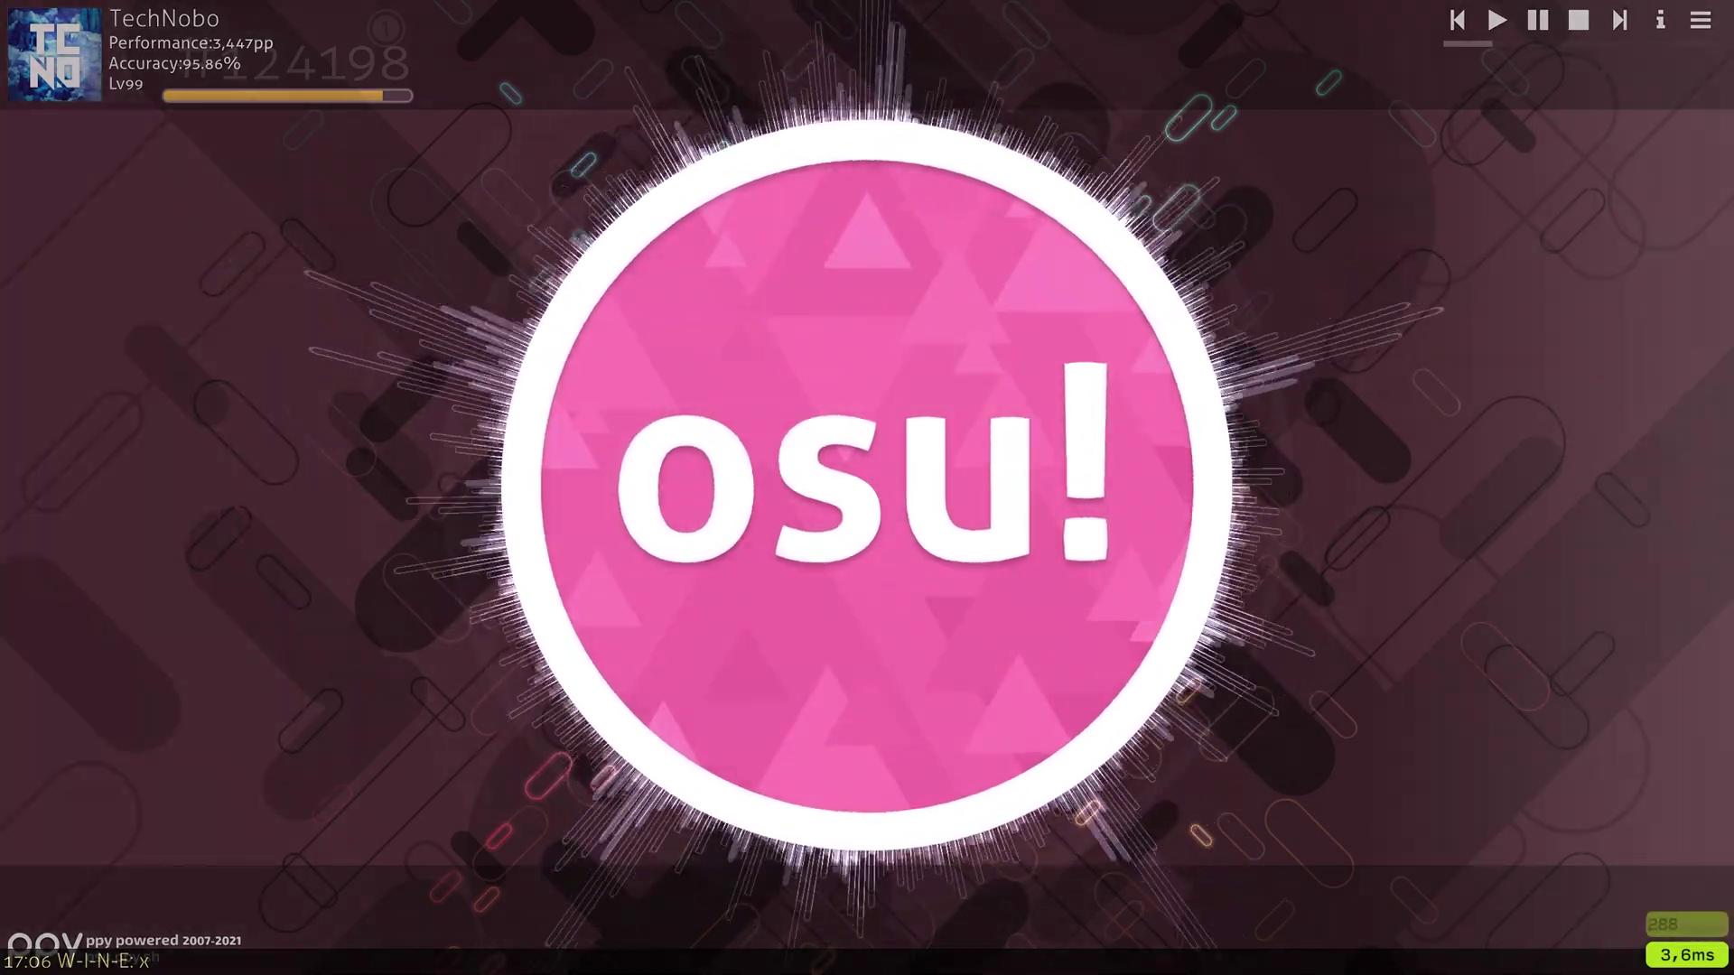
left_click(897, 592)
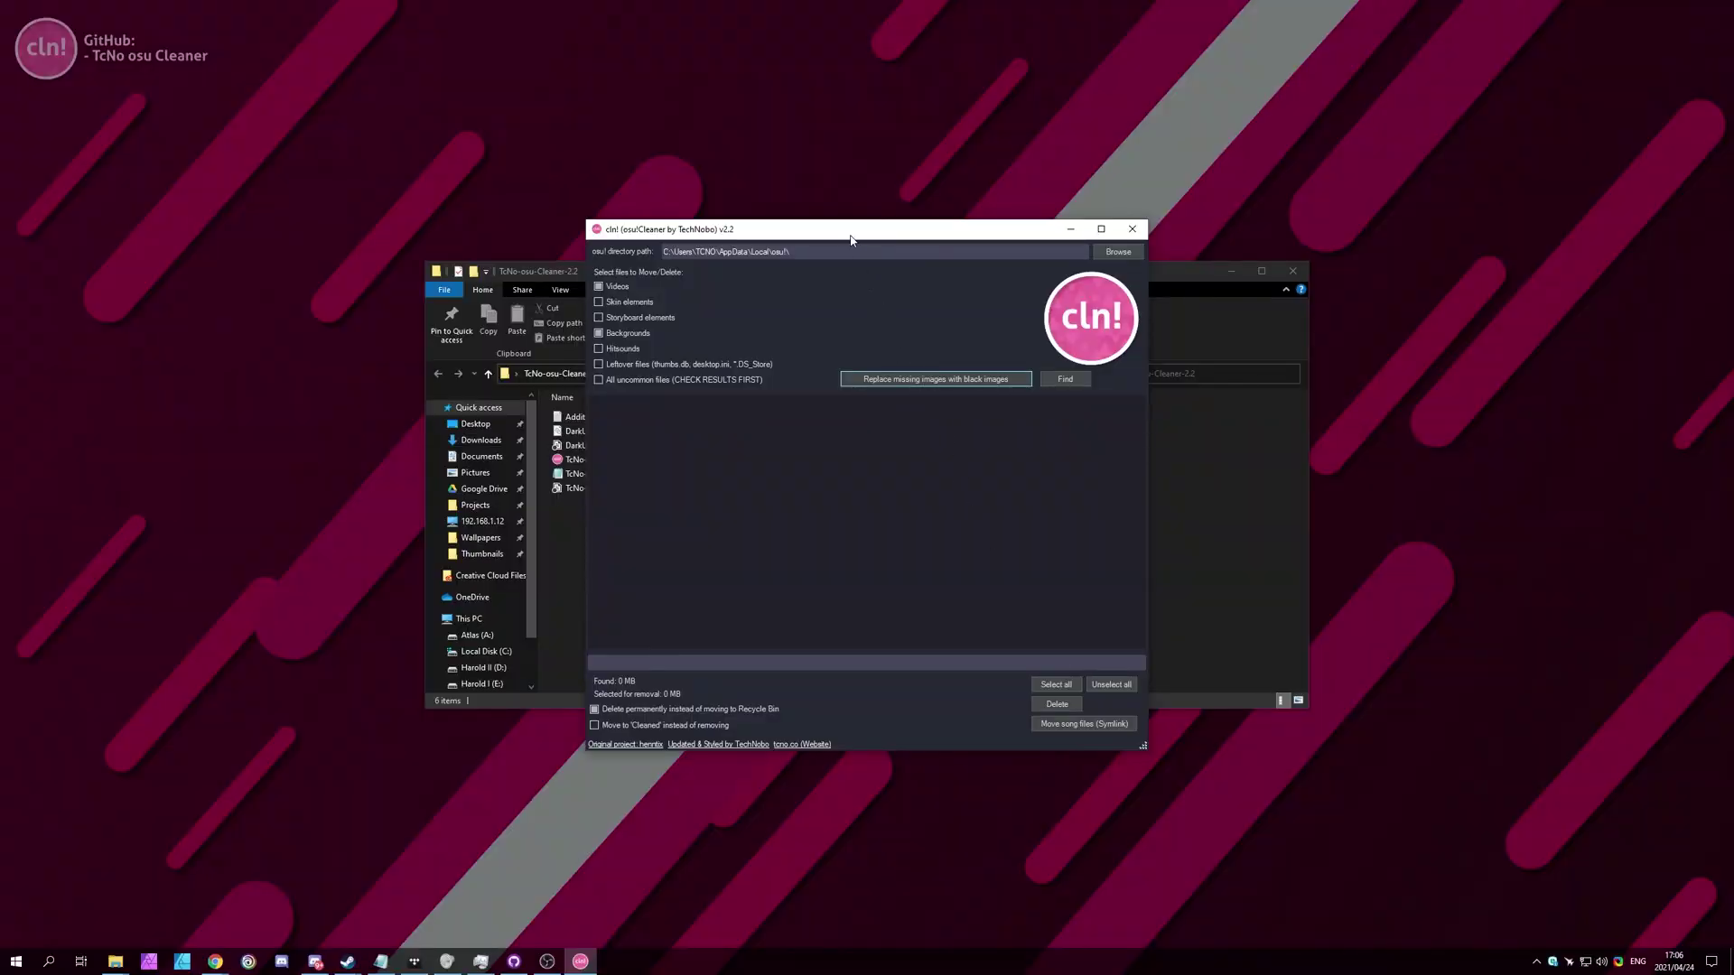
- Close the osu! cleaner and the TcNo-osu-Cleaner-2.2 File Explorer window
left_click_drag(850, 239, 868, 238)
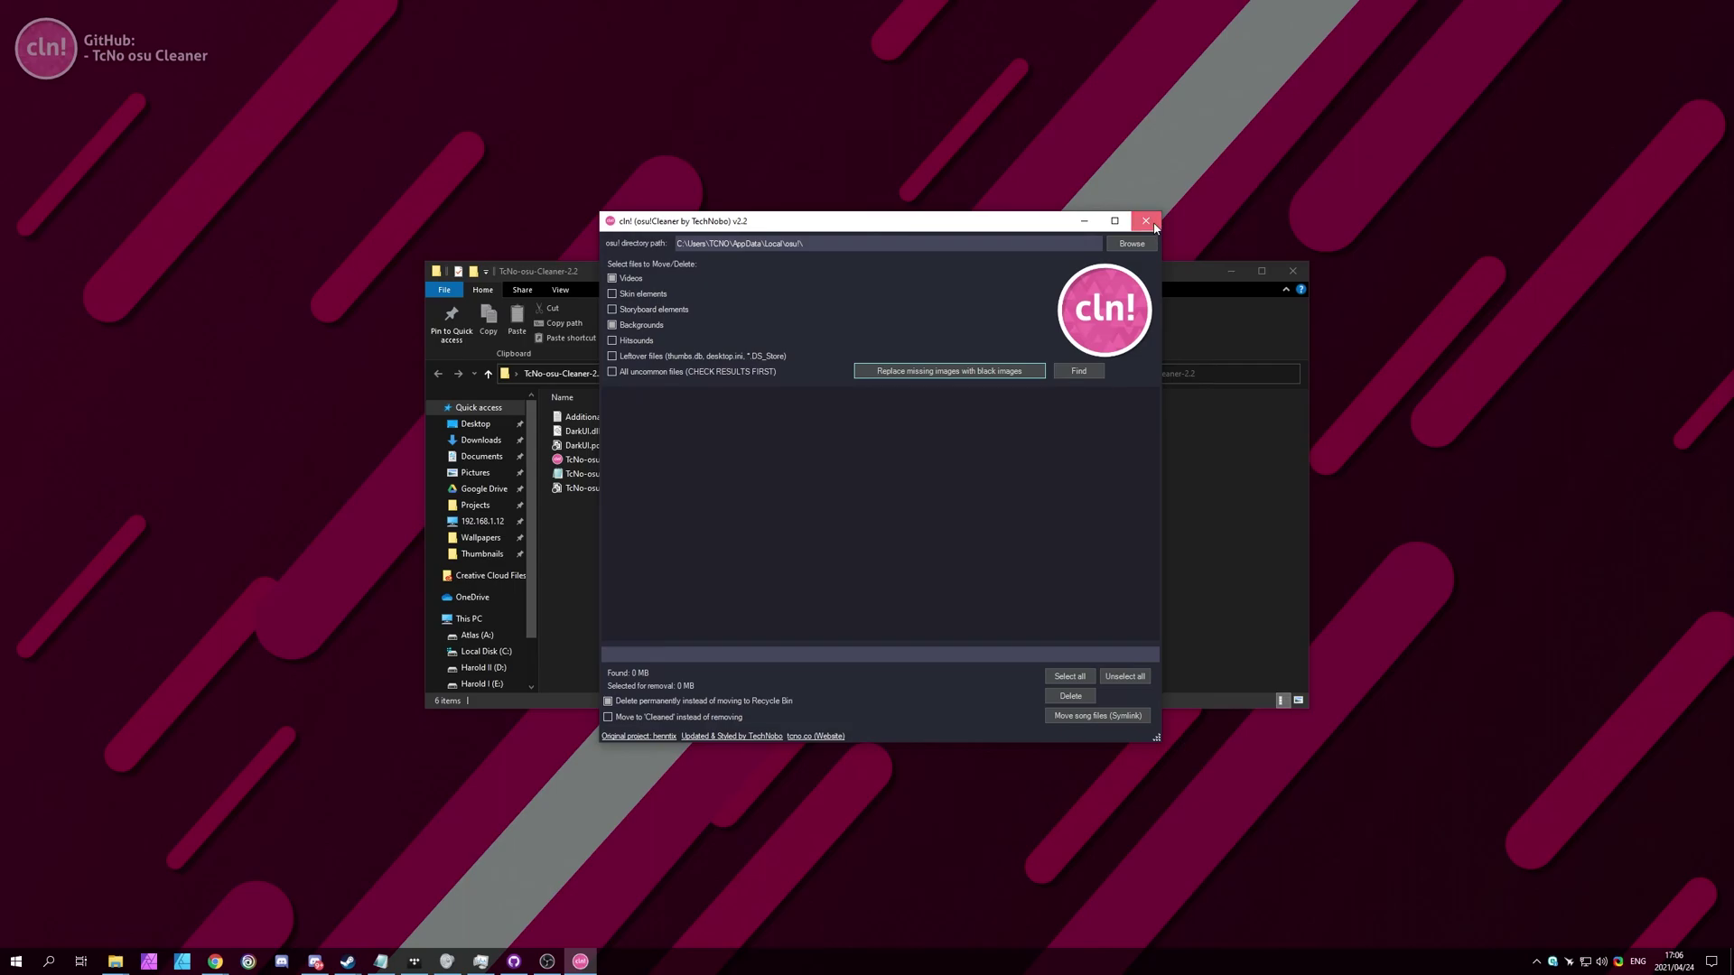
left_click(1146, 221)
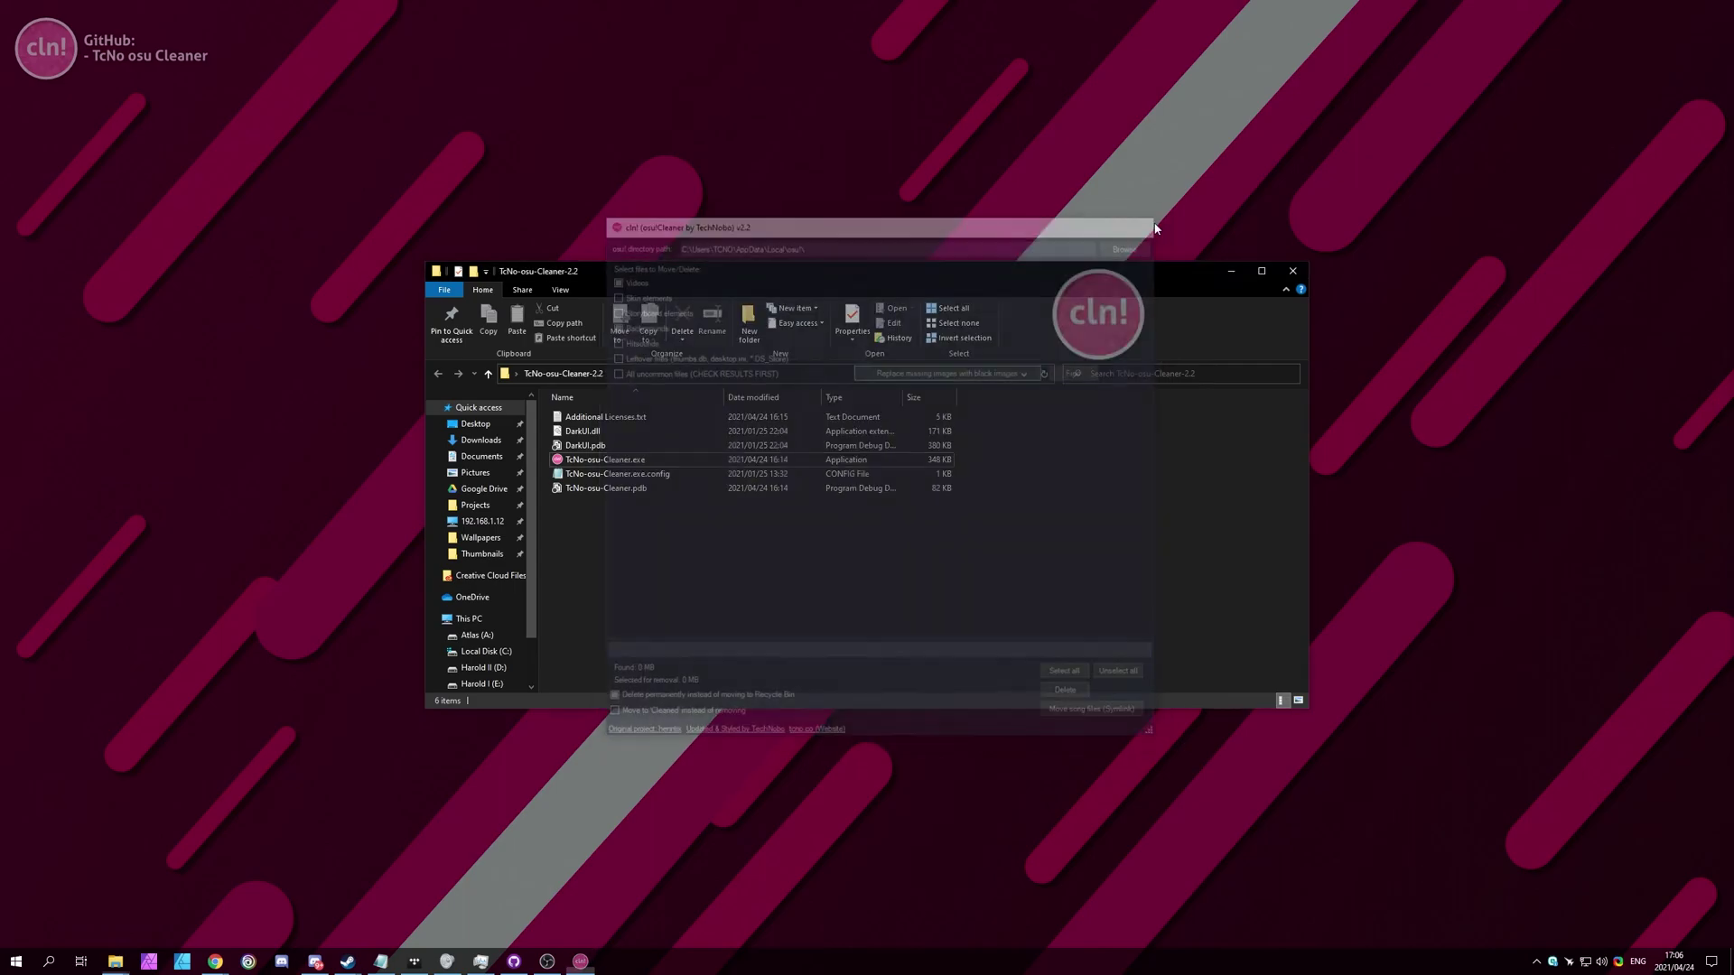
left_click(1301, 272)
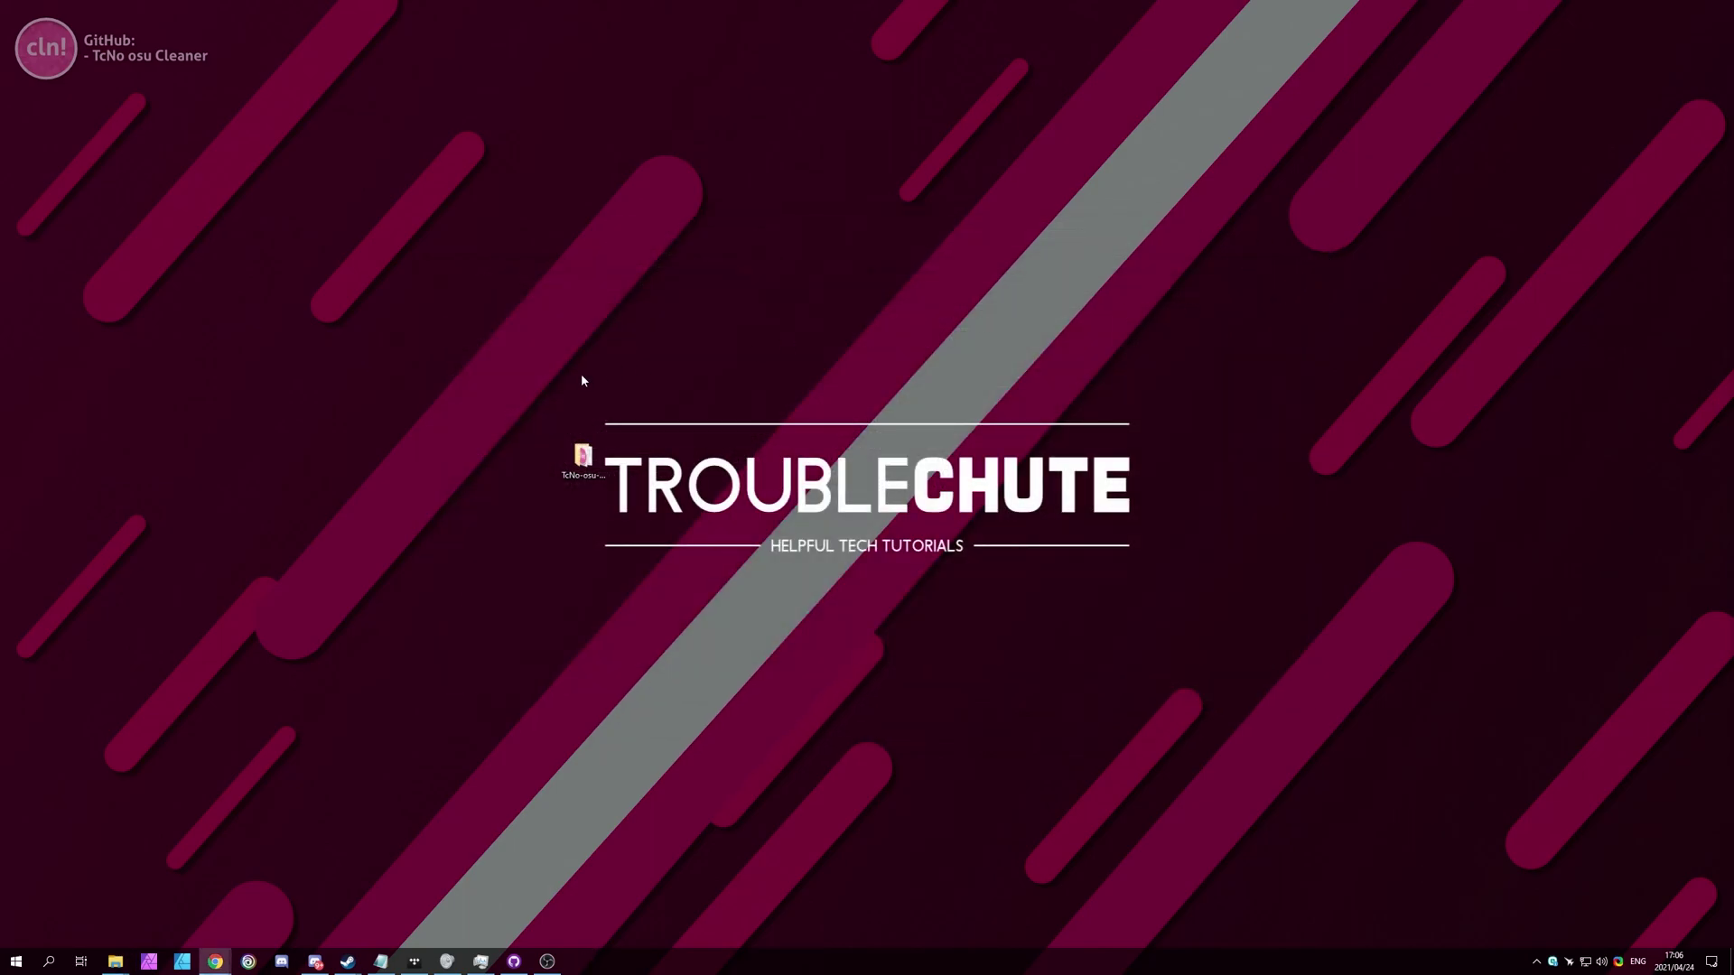